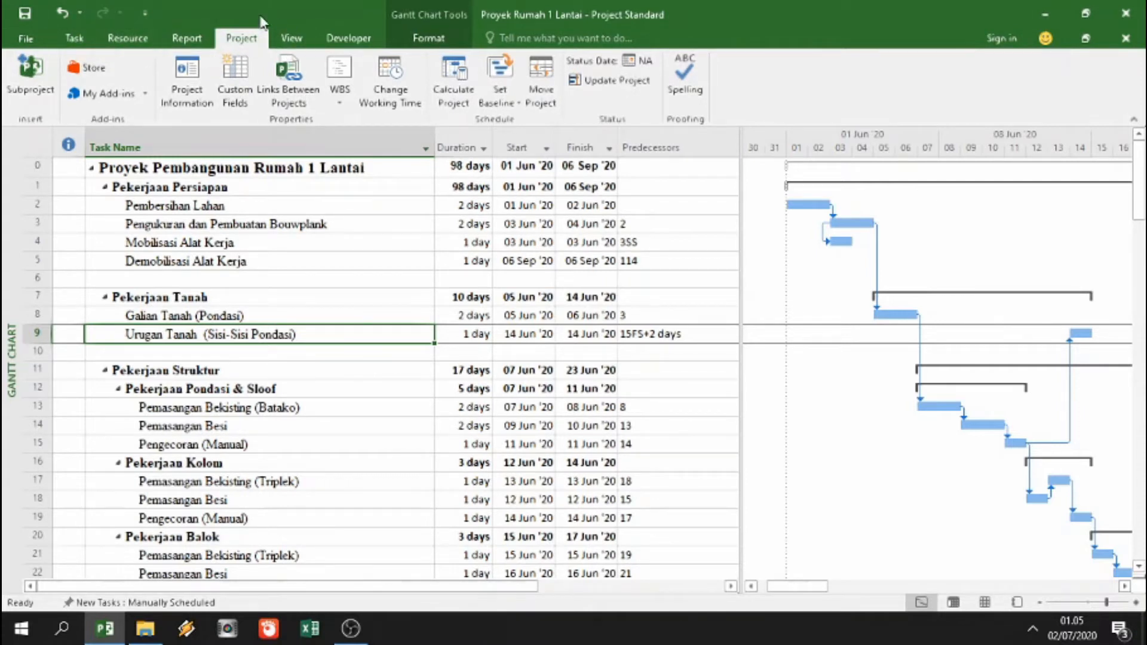
- Examine the Set Baseline scope options, comparing the entire project with selected tasks
{"action": "left_click", "coordinate": [510, 104]}
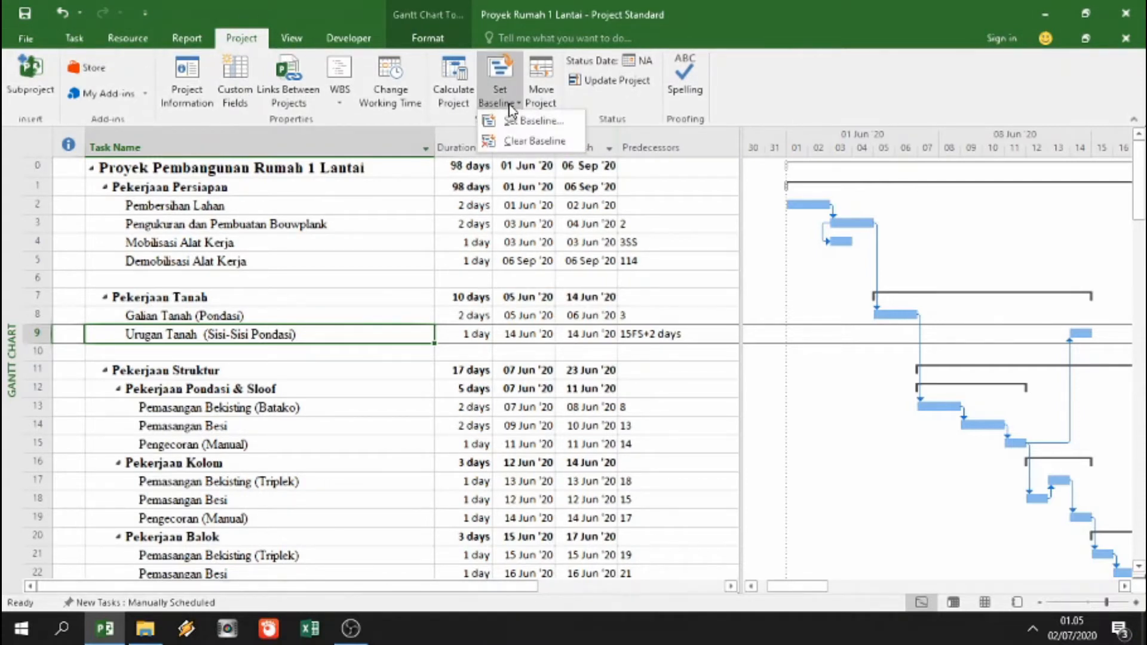
{"action": "left_click", "coordinate": [515, 126]}
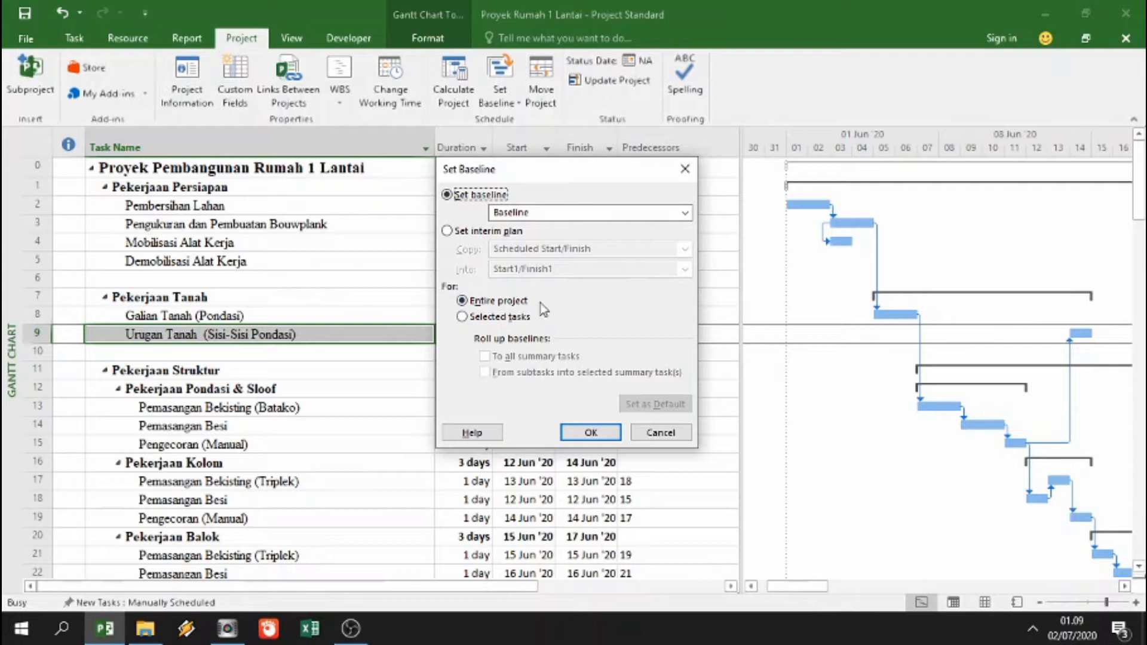
{"action": "left_click_drag", "start_coordinate": [560, 171], "coordinate": [340, 190]}
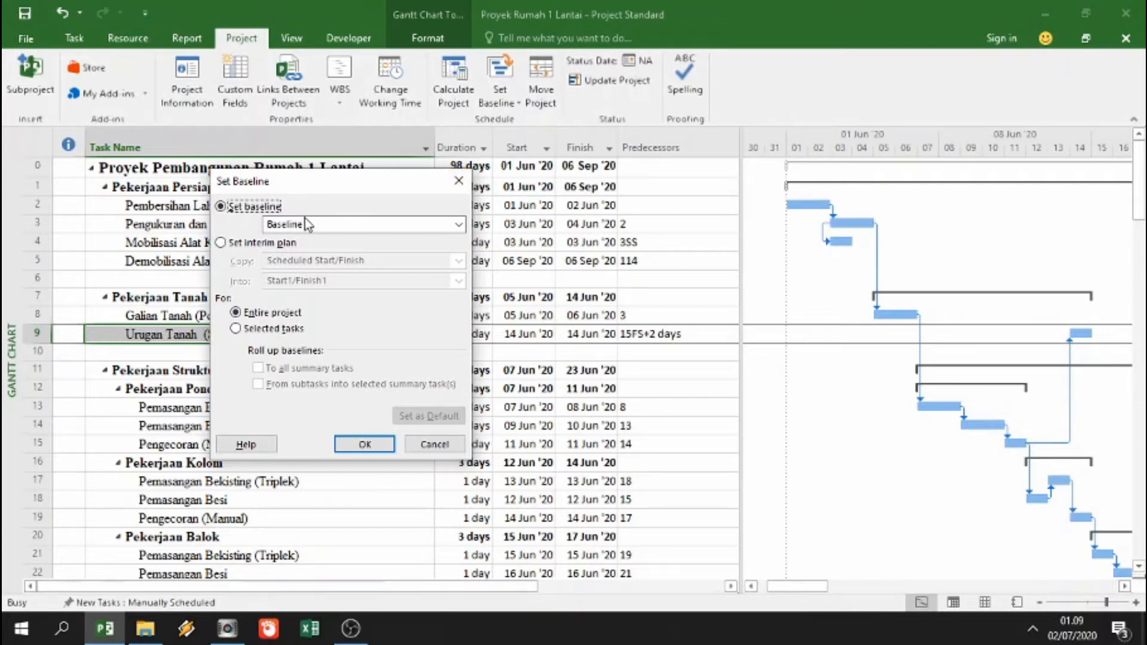
{"action": "left_click", "coordinate": [236, 329]}
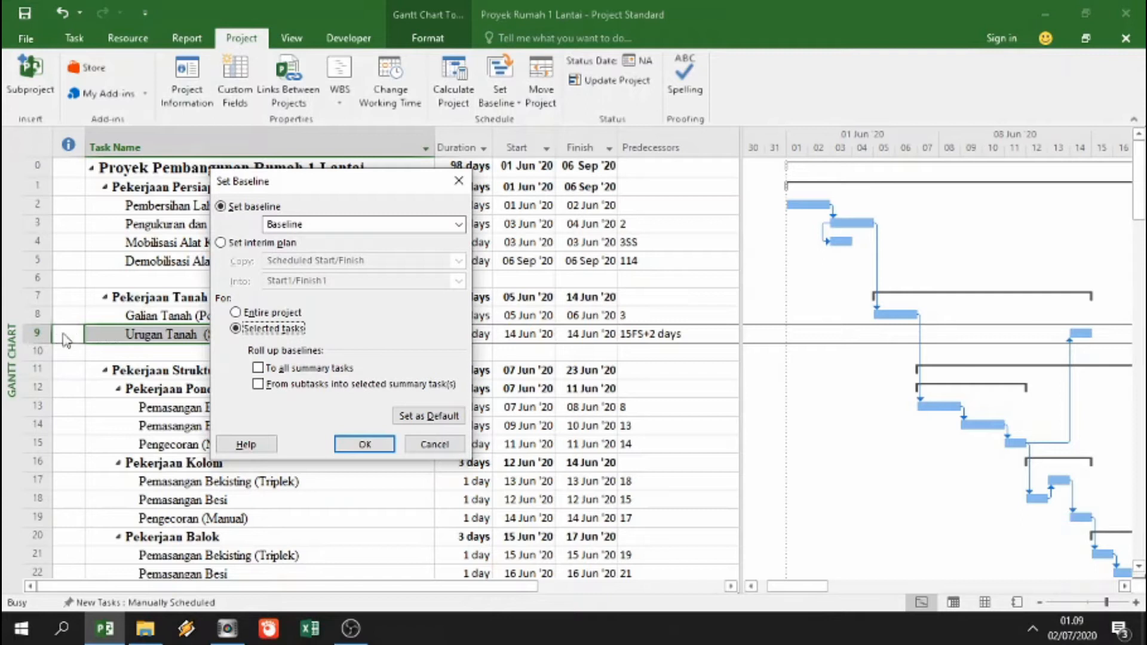
{"action": "left_click_drag", "start_coordinate": [325, 181], "coordinate": [406, 155]}
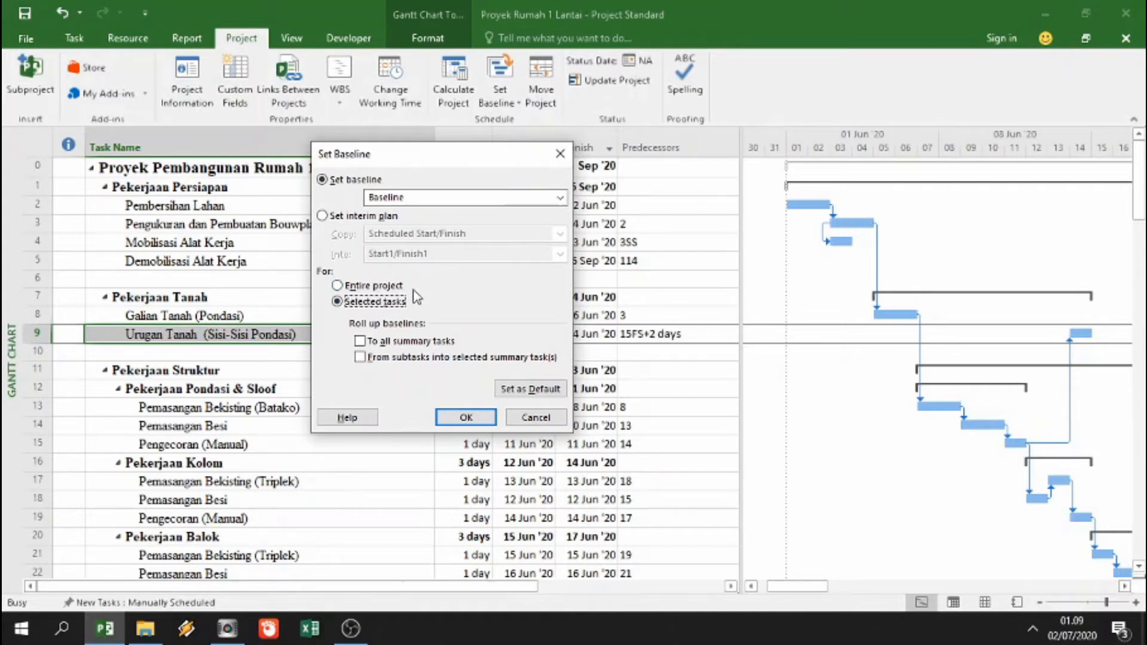
{"action": "left_click", "coordinate": [339, 286]}
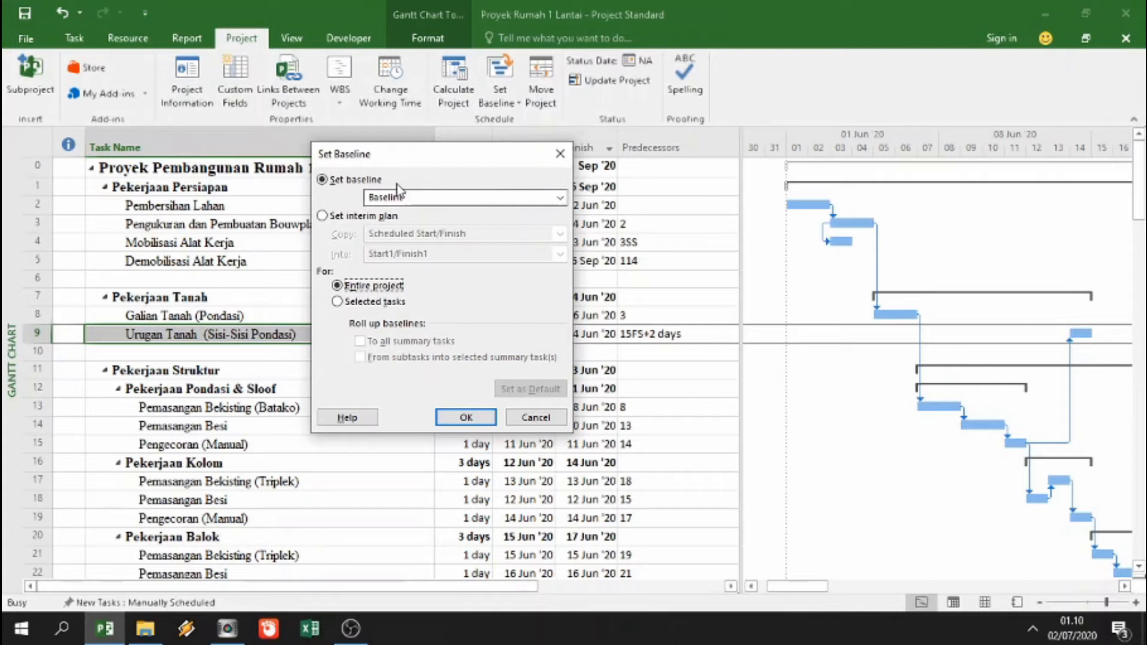
{"action": "left_click_drag", "start_coordinate": [418, 156], "coordinate": [270, 187]}
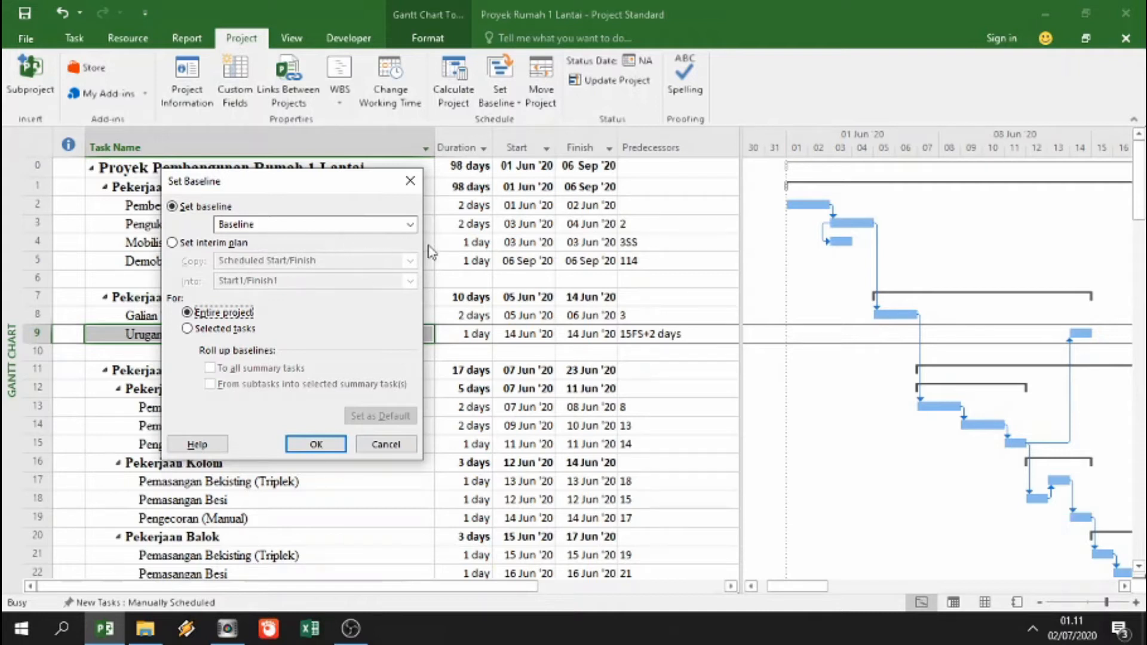
- Examine the interim plan's copy-from and copy-into choices, then leave the baseline settings without saving
{"action": "left_click", "coordinate": [172, 242]}
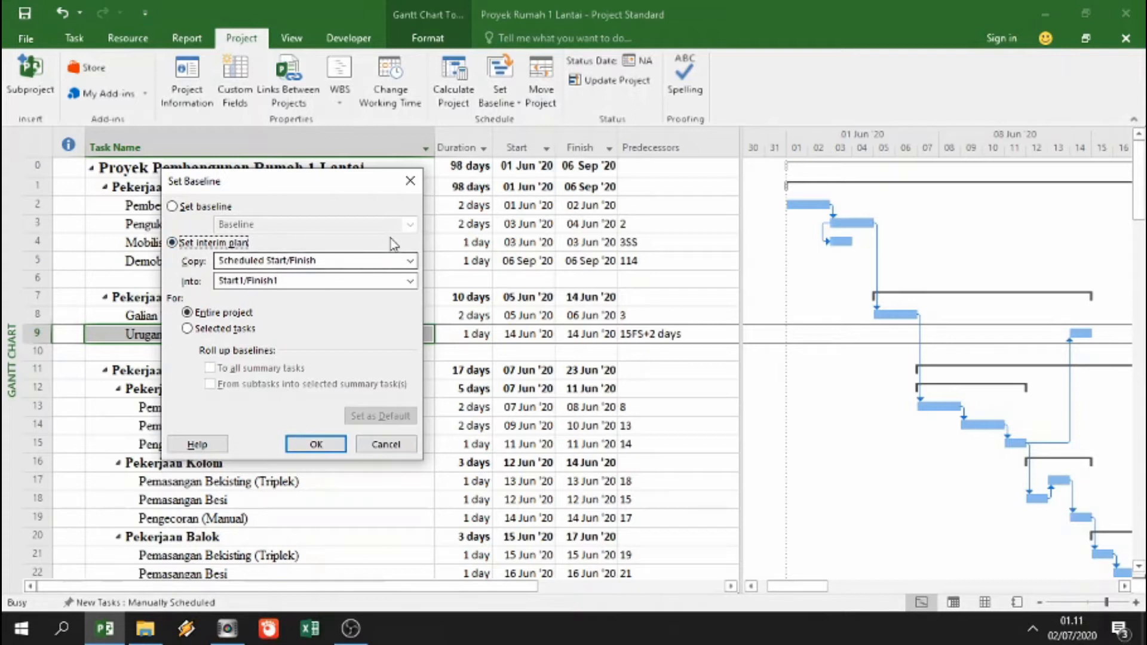
{"action": "left_click", "coordinate": [314, 265]}
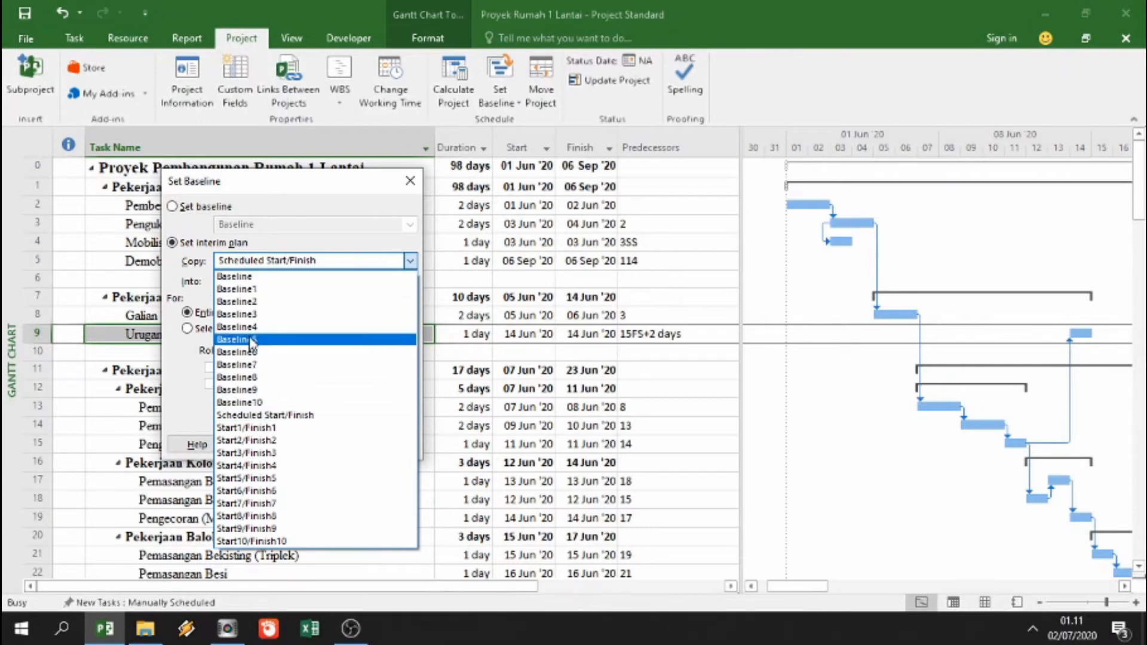
{"action": "left_click", "coordinate": [312, 261]}
{"action": "left_click", "coordinate": [302, 284]}
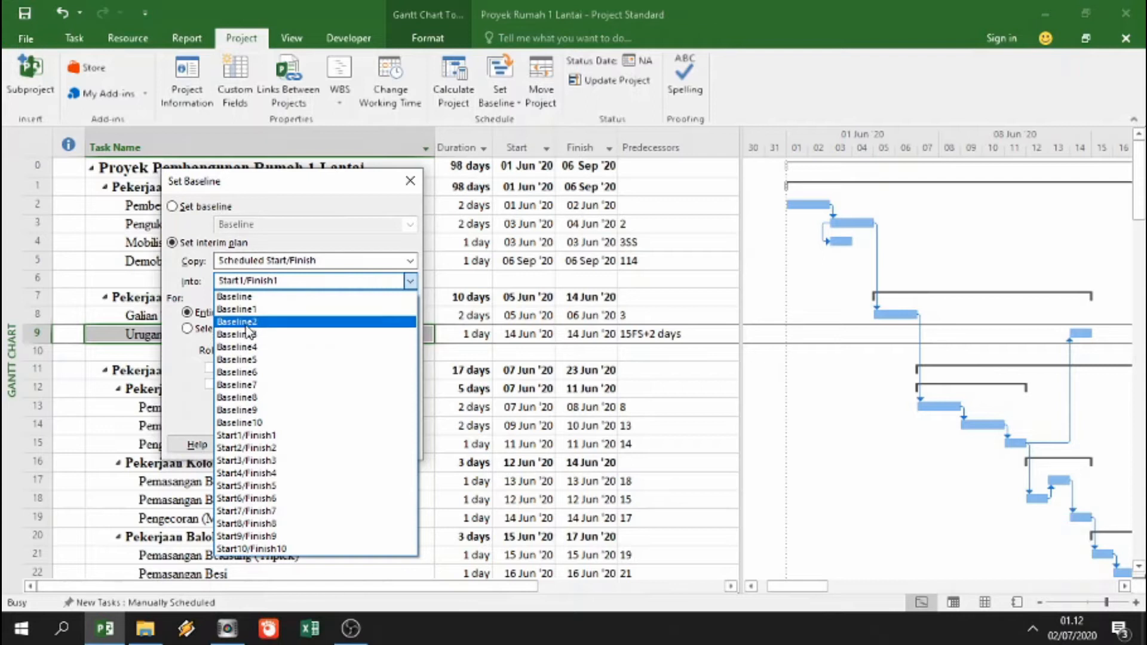
{"action": "left_click", "coordinate": [302, 266]}
{"action": "left_click", "coordinate": [301, 263]}
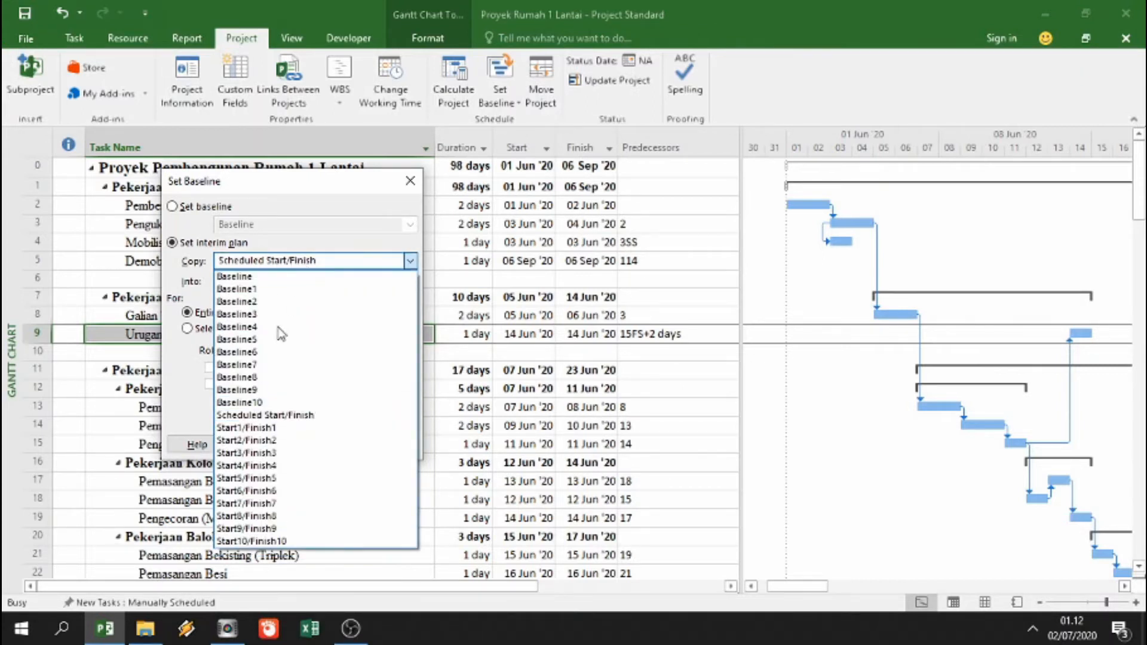
{"action": "left_click", "coordinate": [321, 245]}
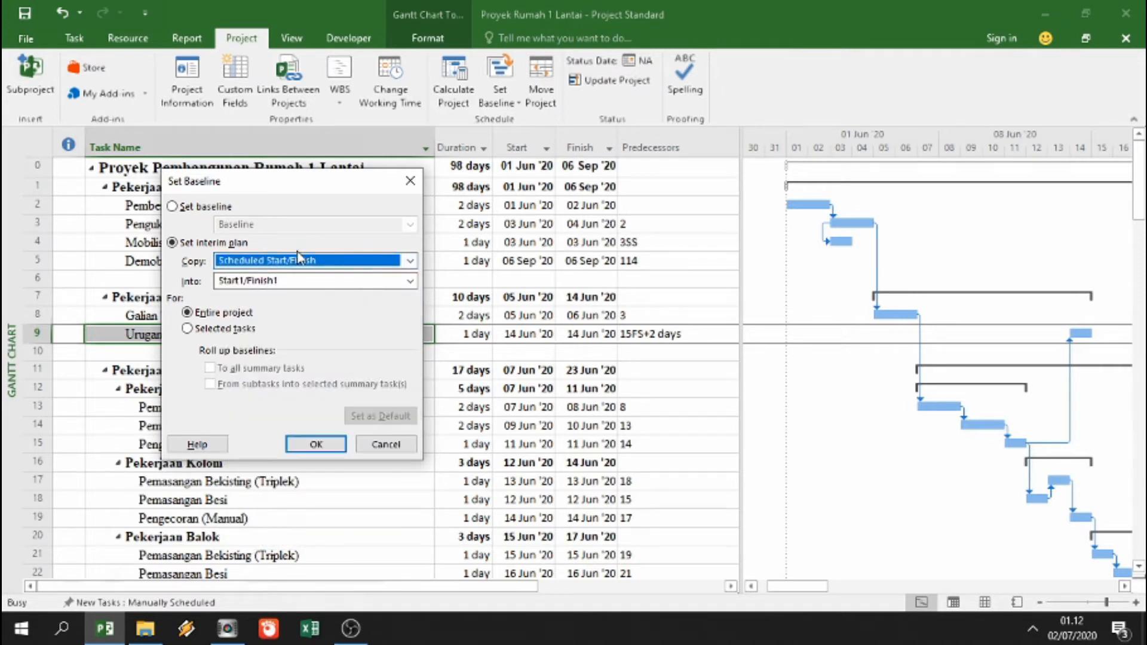
{"action": "left_click", "coordinate": [385, 443]}
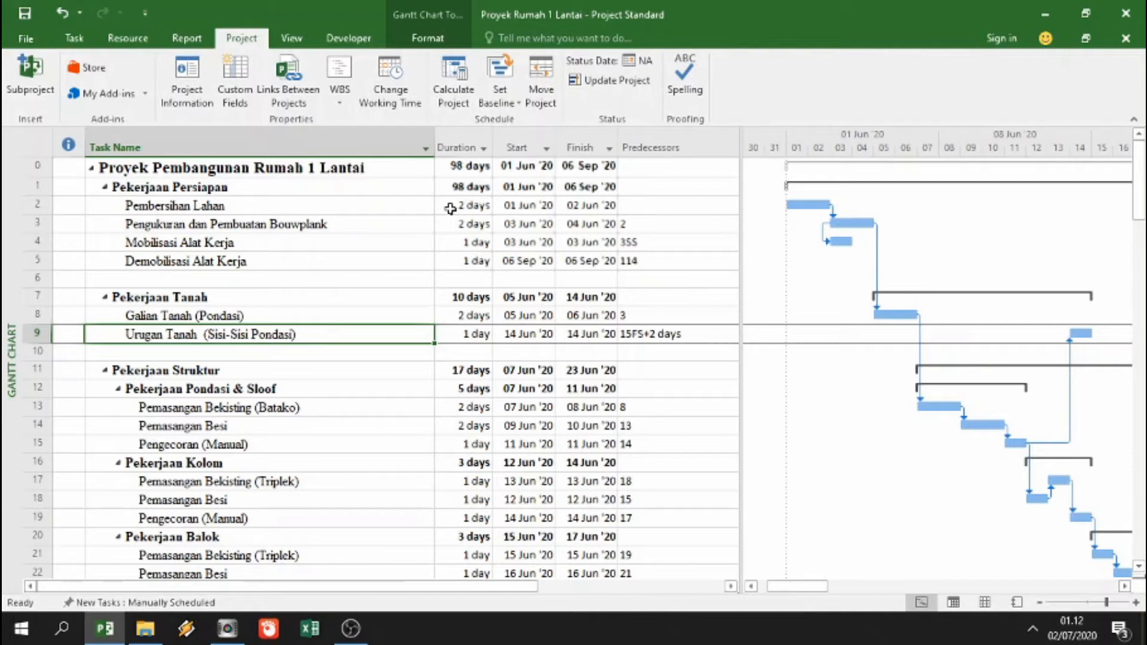
- Save the current schedule as Baseline for the entire project
{"action": "left_click", "coordinate": [513, 104]}
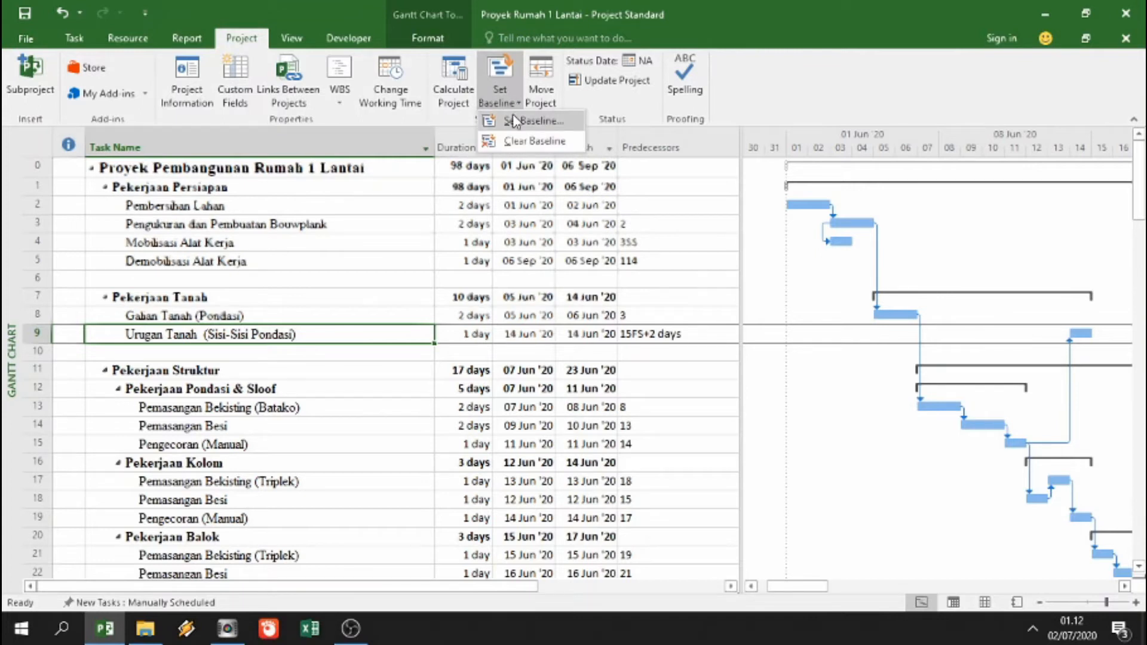
{"action": "left_click", "coordinate": [514, 120]}
{"action": "left_click_drag", "start_coordinate": [559, 182], "coordinate": [290, 174]}
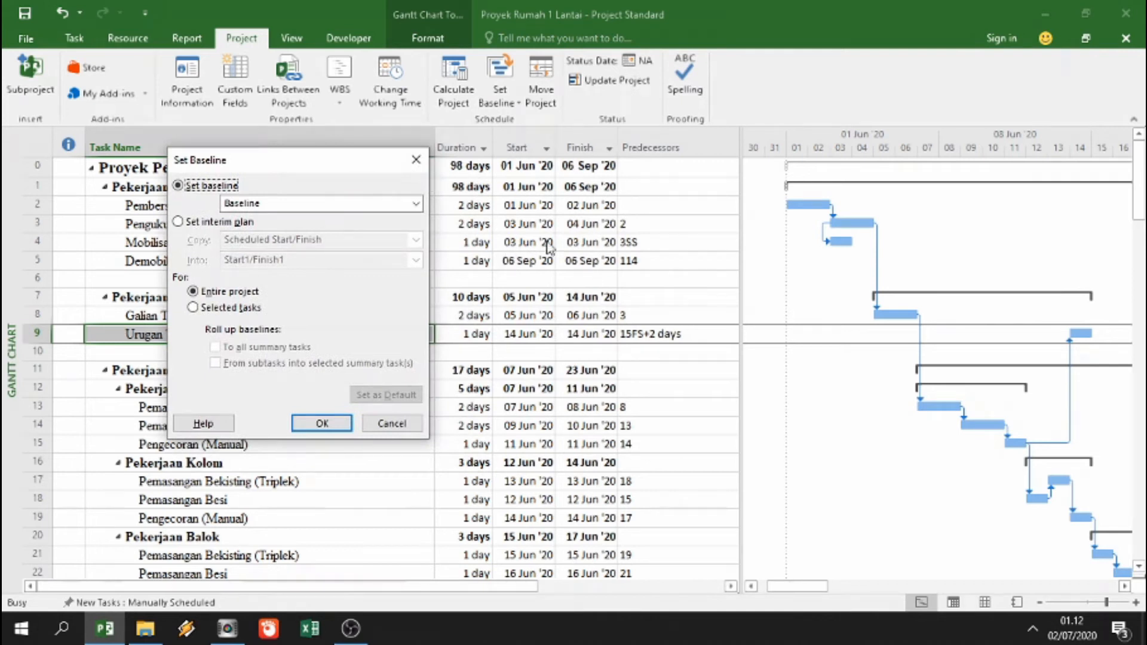
{"action": "left_click", "coordinate": [257, 206]}
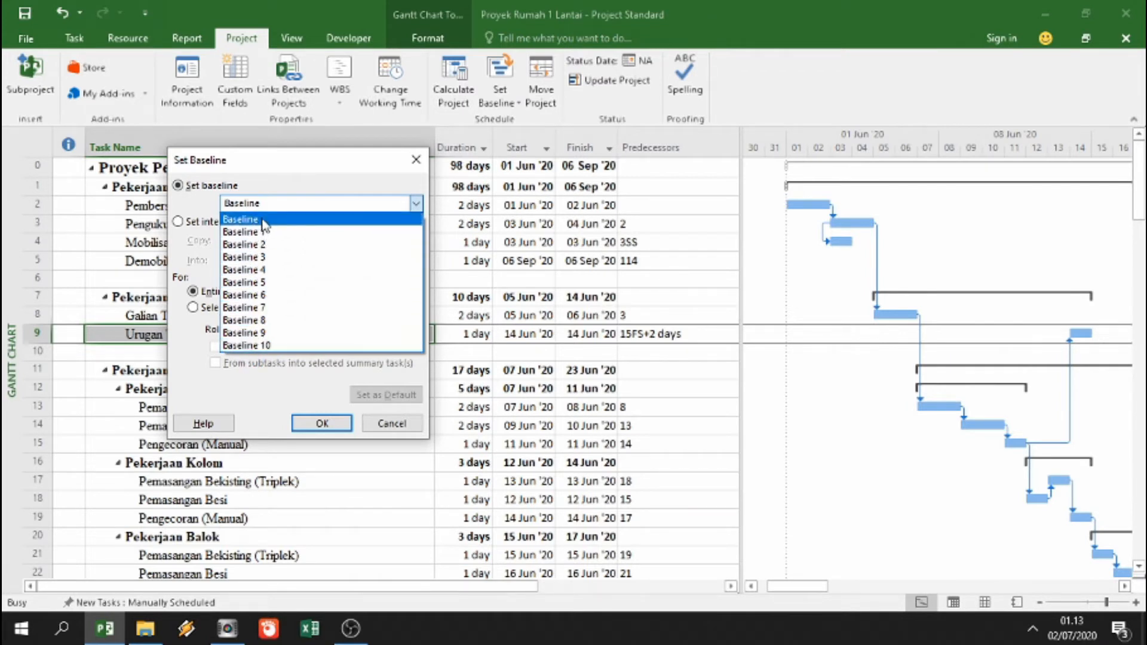
{"action": "left_click", "coordinate": [251, 221]}
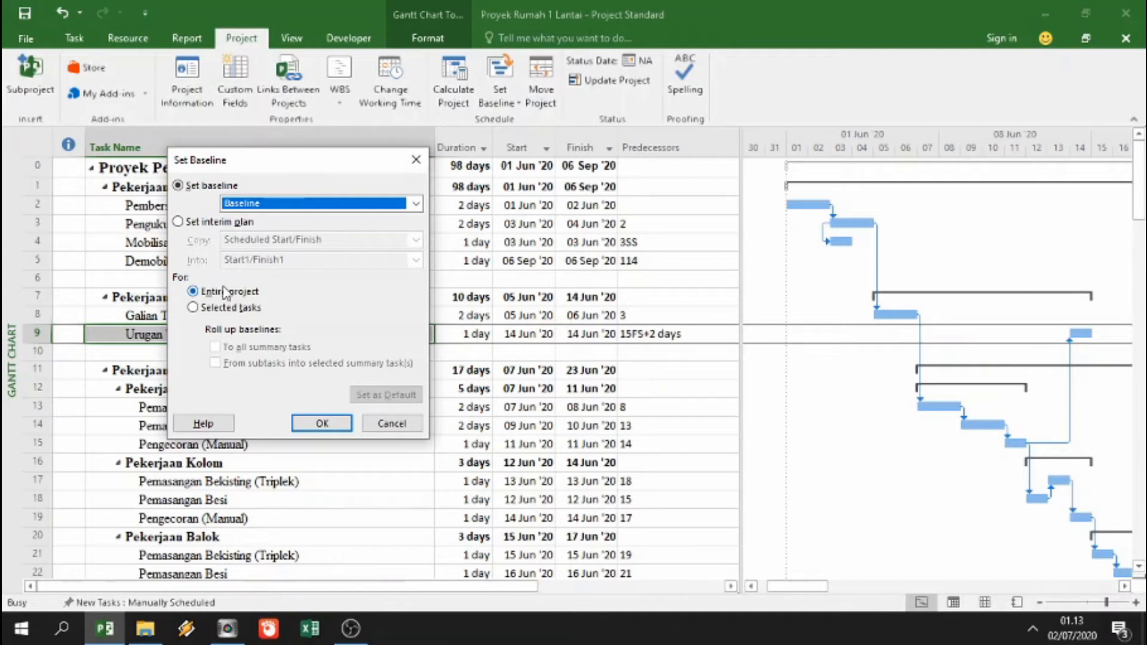
{"action": "left_click", "coordinate": [335, 424]}
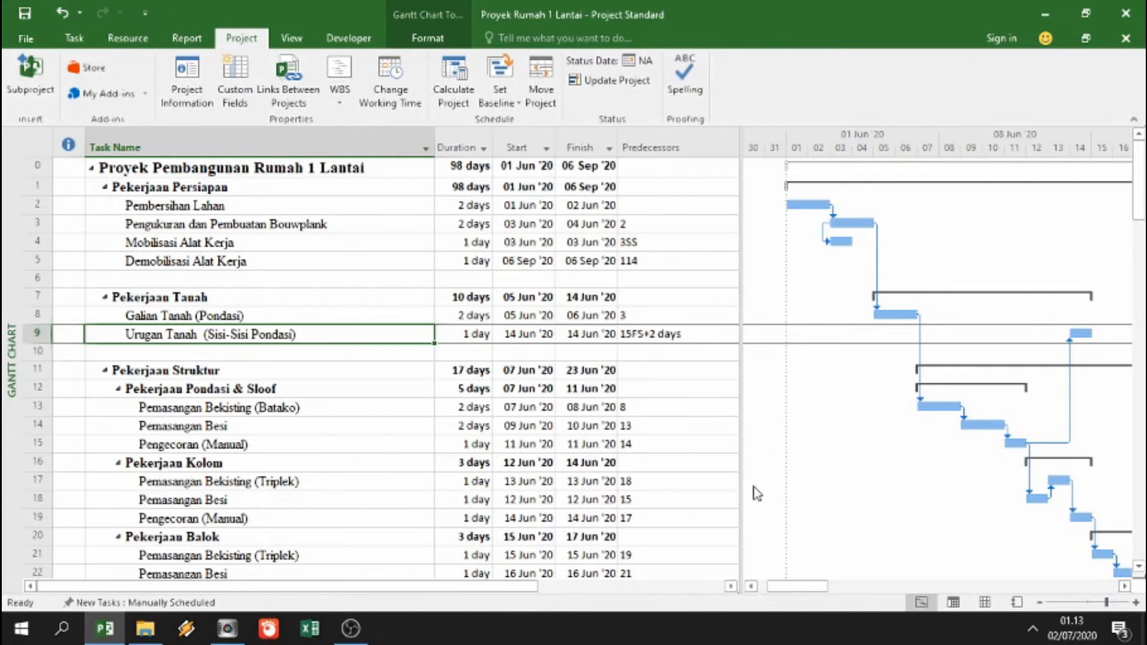
- Check the saved Baseline by trying to set it again for the entire project, and decline to overwrite it
{"action": "left_click", "coordinate": [516, 108]}
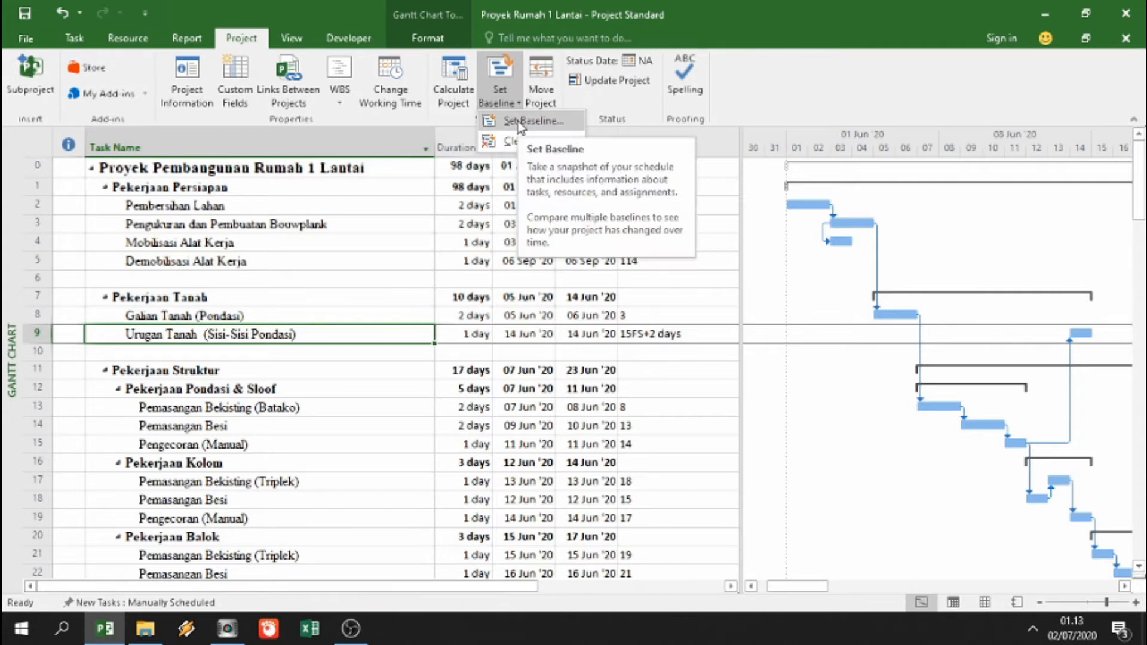
{"action": "left_click", "coordinate": [520, 123]}
{"action": "left_click", "coordinate": [572, 215]}
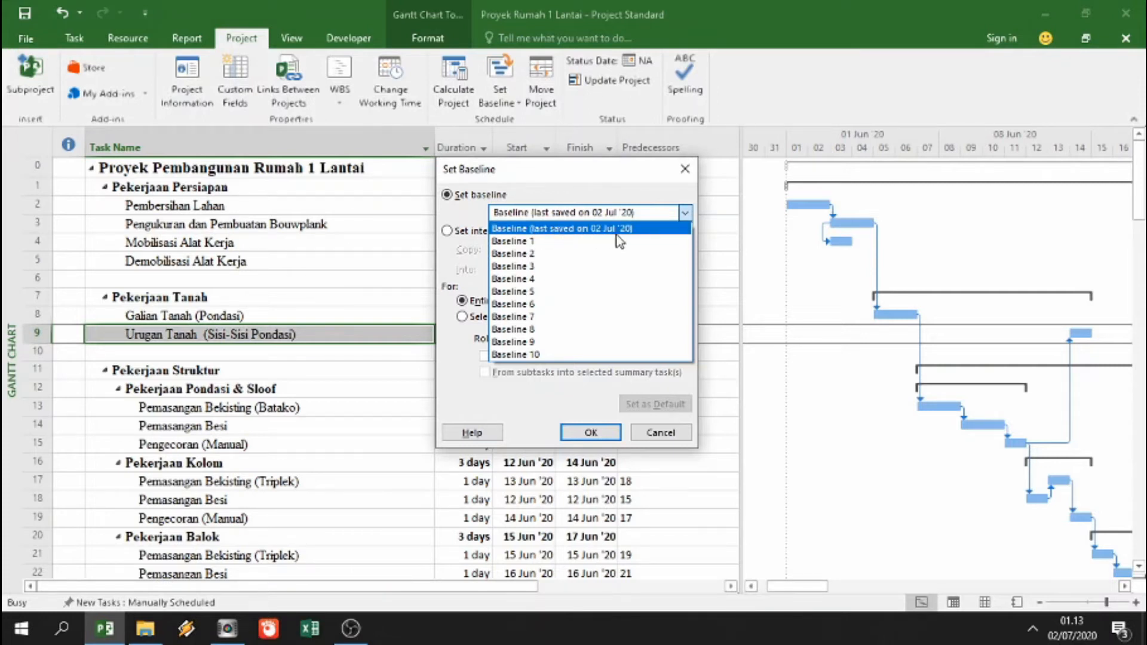
{"action": "left_click", "coordinate": [529, 230]}
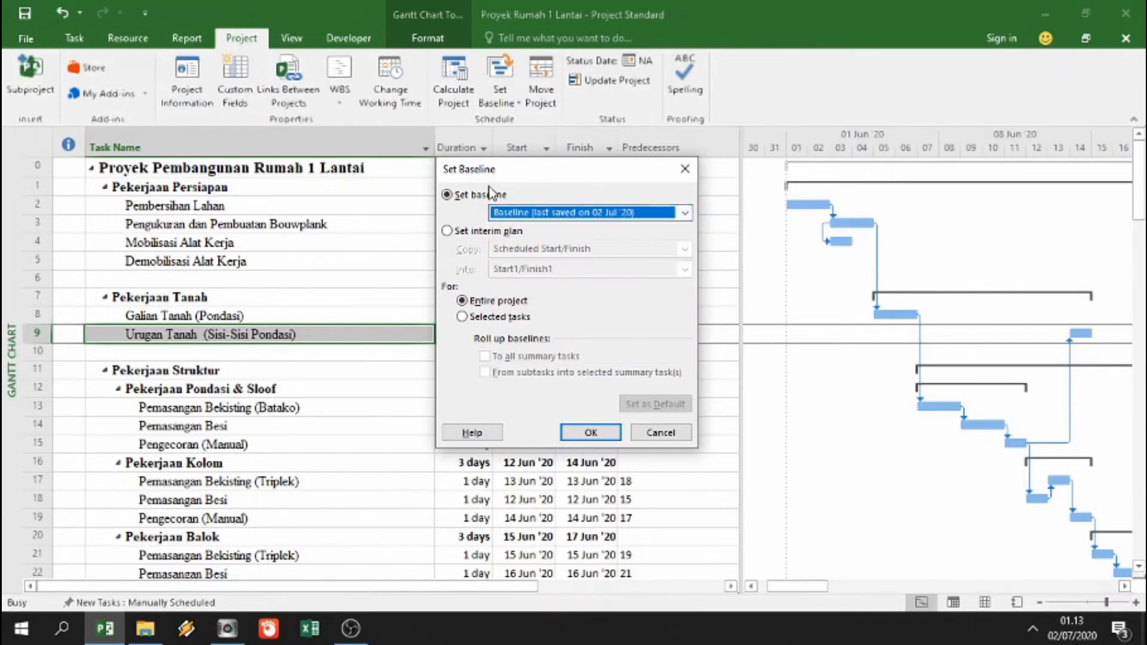
{"action": "left_click_drag", "start_coordinate": [538, 177], "coordinate": [333, 171]}
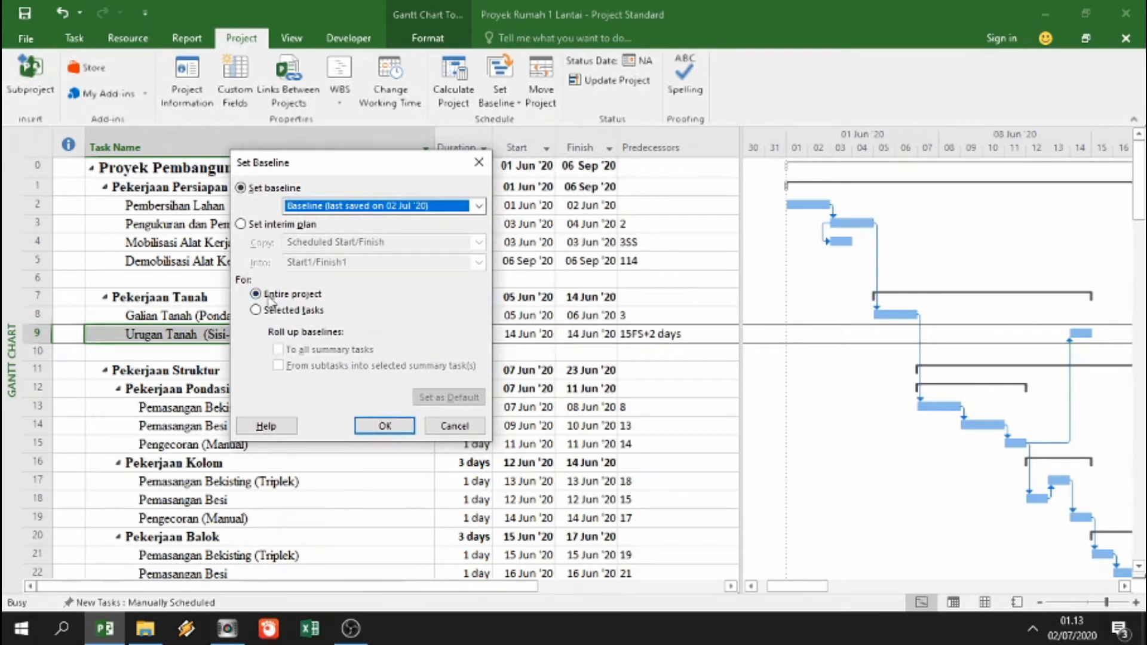
{"action": "left_click", "coordinate": [387, 425]}
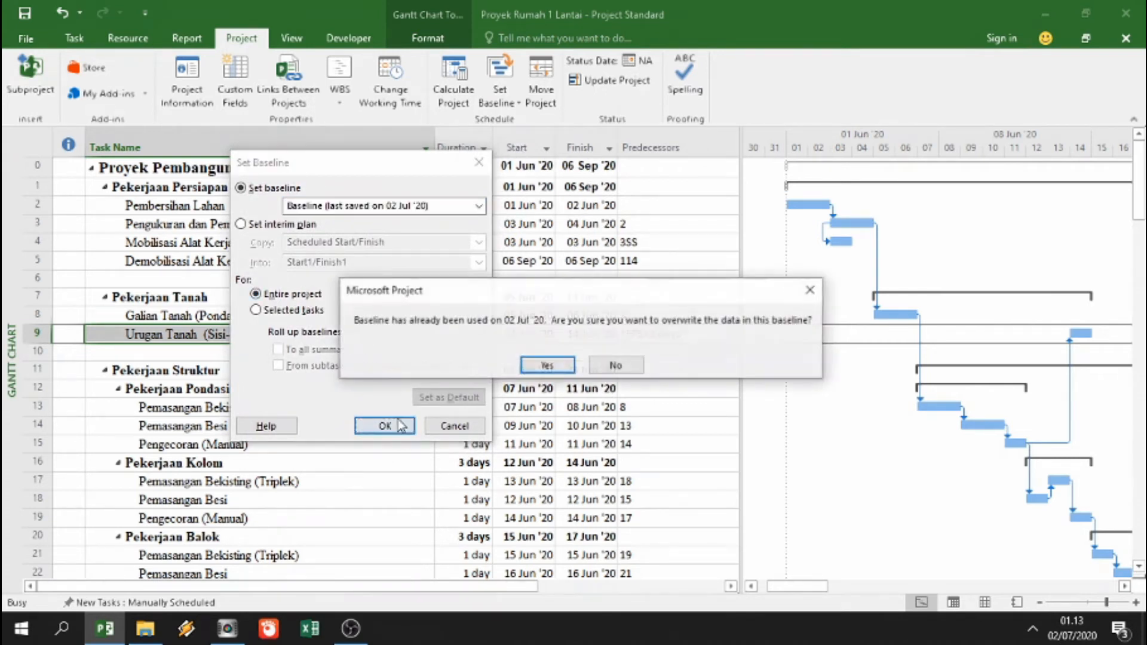
{"action": "left_click", "coordinate": [616, 365]}
{"action": "left_click", "coordinate": [454, 425]}
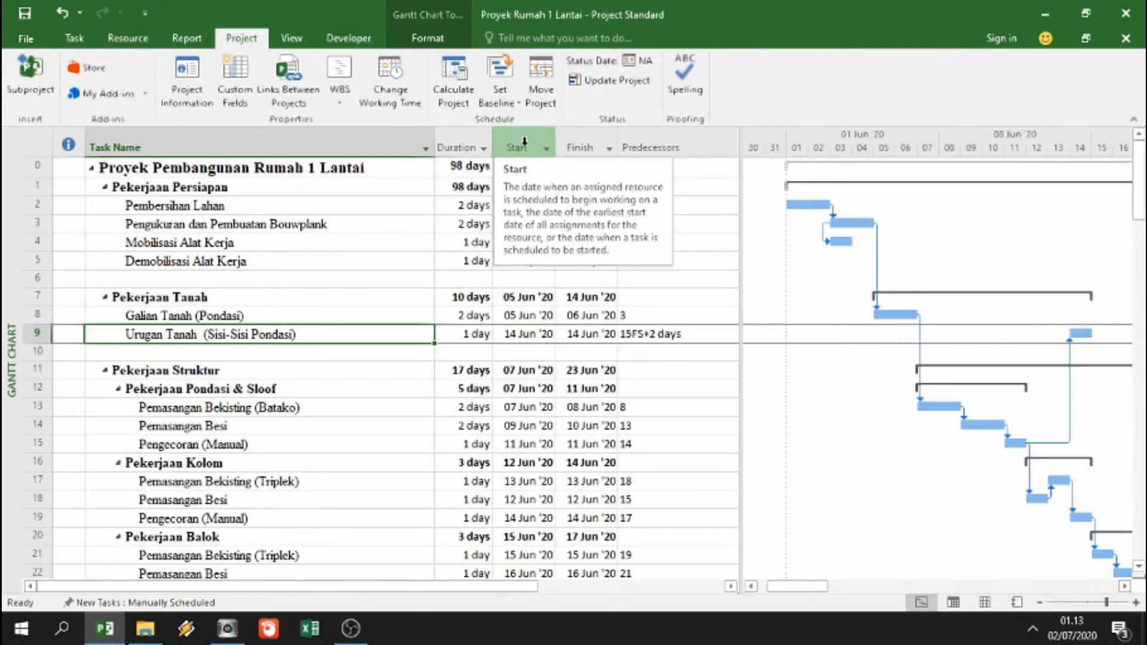
- Insert Baseline Start and Baseline Finish columns between the Duration and Start columns of the task table
{"action": "right_click", "coordinate": [525, 143]}
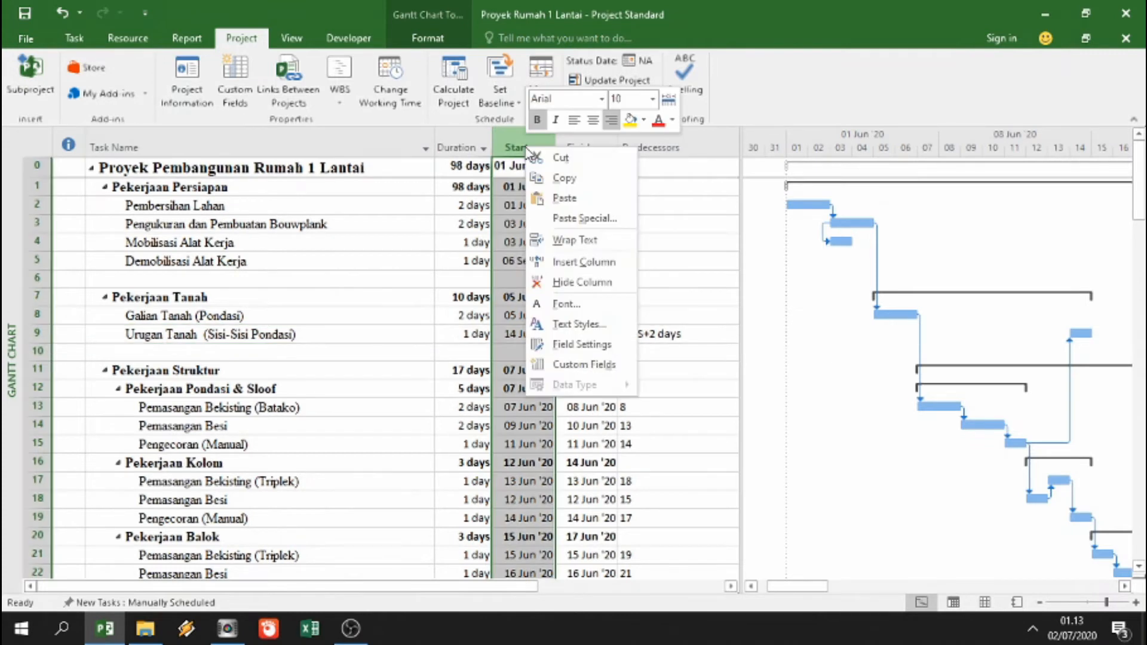
{"action": "left_click", "coordinate": [582, 262]}
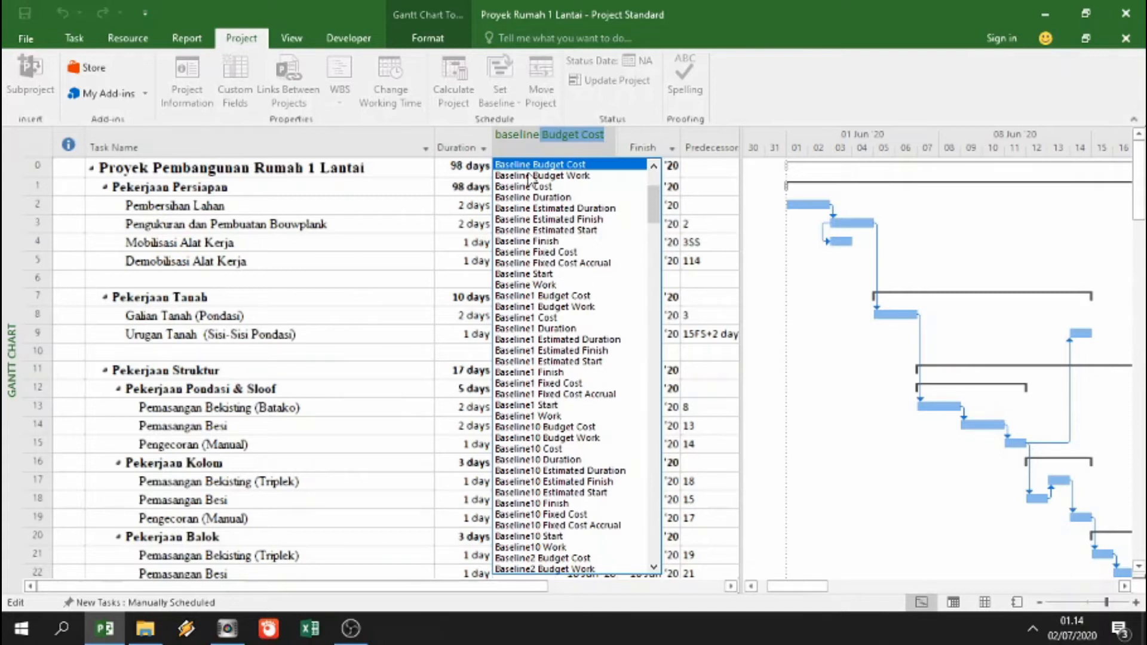
{"action": "left_click", "coordinate": [537, 275]}
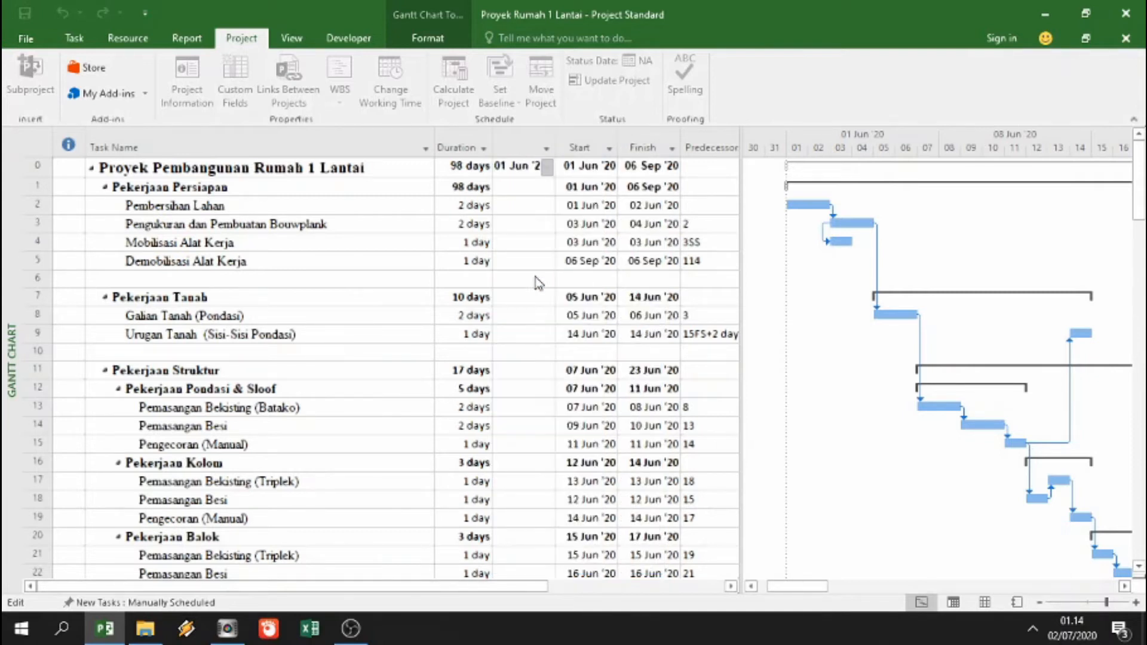
{"action": "right_click", "coordinate": [588, 147]}
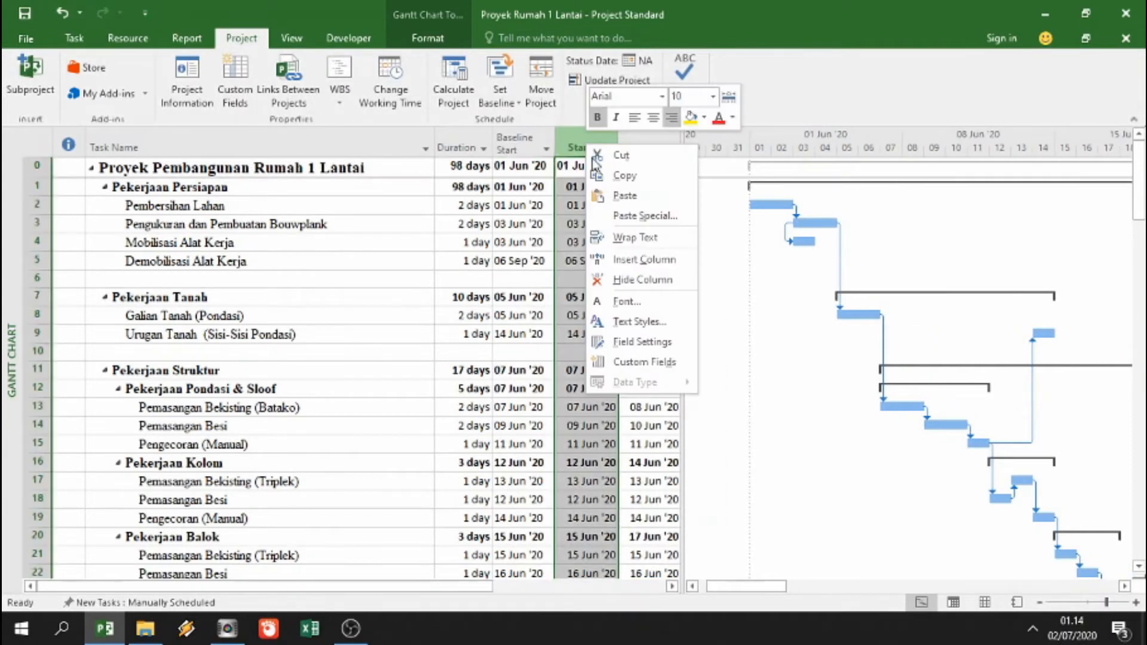
{"action": "left_click", "coordinate": [634, 259]}
{"action": "type", "text": "bas"}
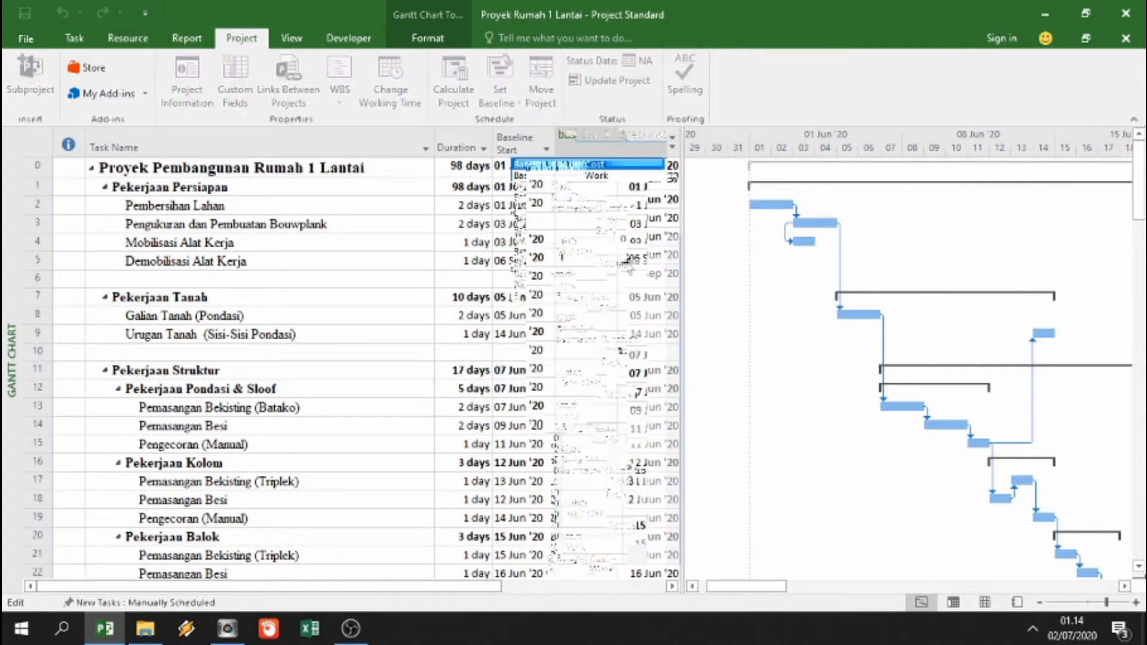
{"action": "type", "text": "eline Budget Cost"}
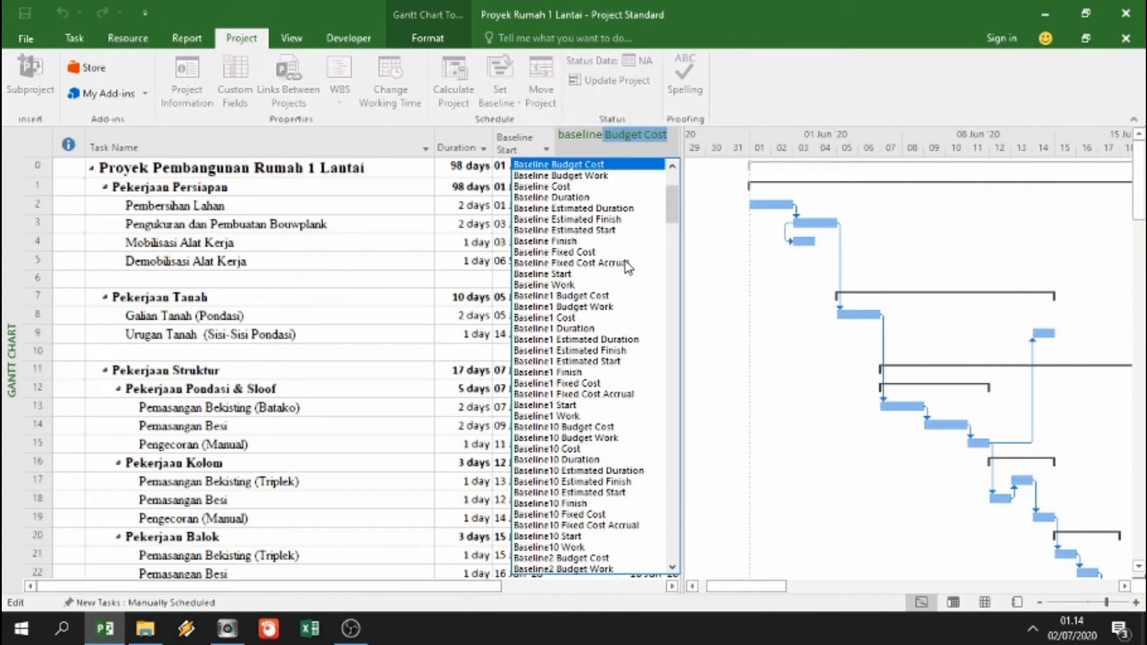
{"action": "key", "text": "Return"}
- Insert a Finish Variance column between the Finish and Predecessors columns
{"action": "left_click_drag", "start_coordinate": [683, 222], "coordinate": [857, 211]}
{"action": "right_click", "coordinate": [798, 138]}
{"action": "left_click", "coordinate": [839, 250]}
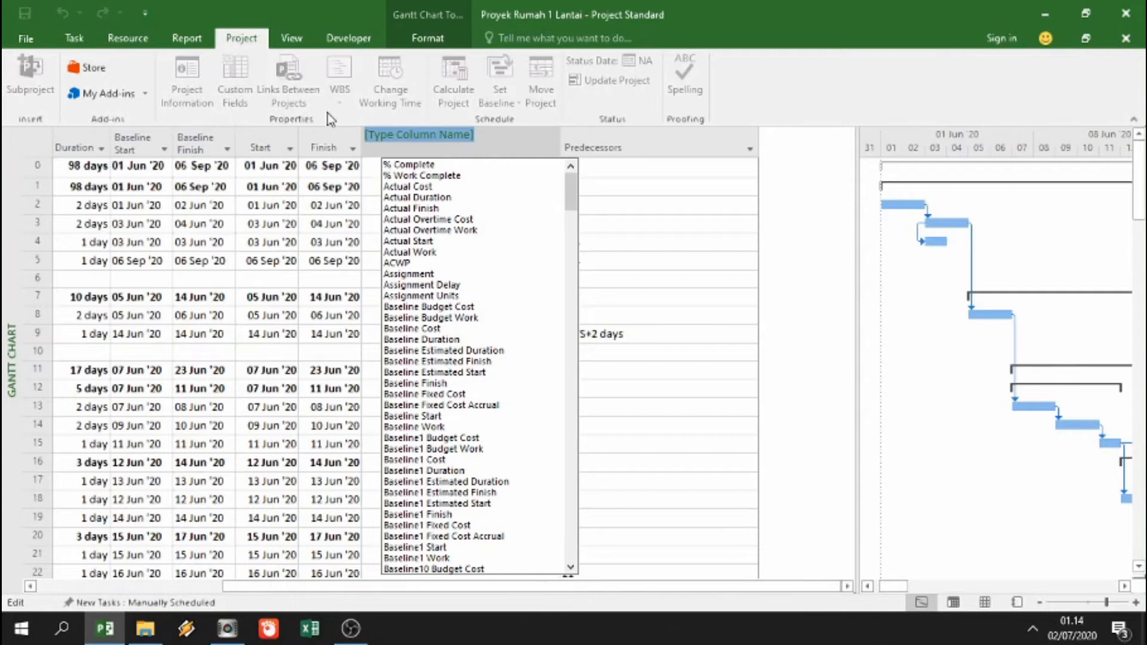
{"action": "type", "text": "finish"}
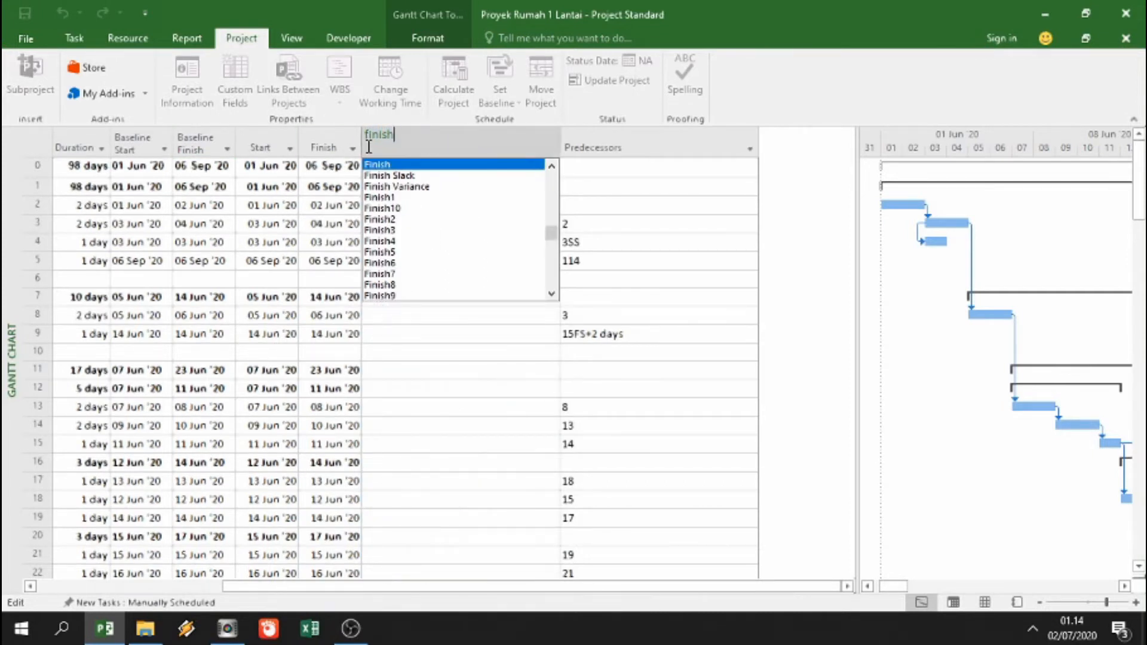
{"action": "left_click", "coordinate": [425, 187]}
- Narrow the Finish Variance and Predecessors columns and extend the task table to show the full Finish Variance column
{"action": "left_click_drag", "start_coordinate": [561, 147], "coordinate": [430, 147]}
{"action": "left_click_drag", "start_coordinate": [630, 143], "coordinate": [524, 120]}
{"action": "left_click_drag", "start_coordinate": [524, 588], "coordinate": [375, 588]}
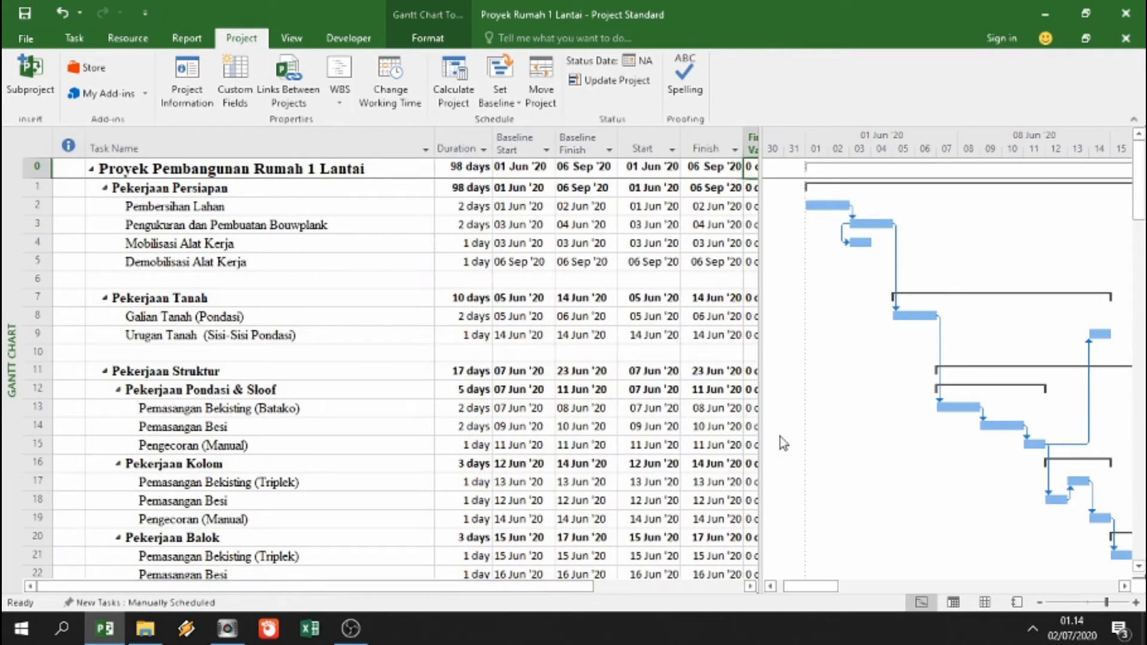
{"action": "left_click_drag", "start_coordinate": [760, 428], "coordinate": [836, 419]}
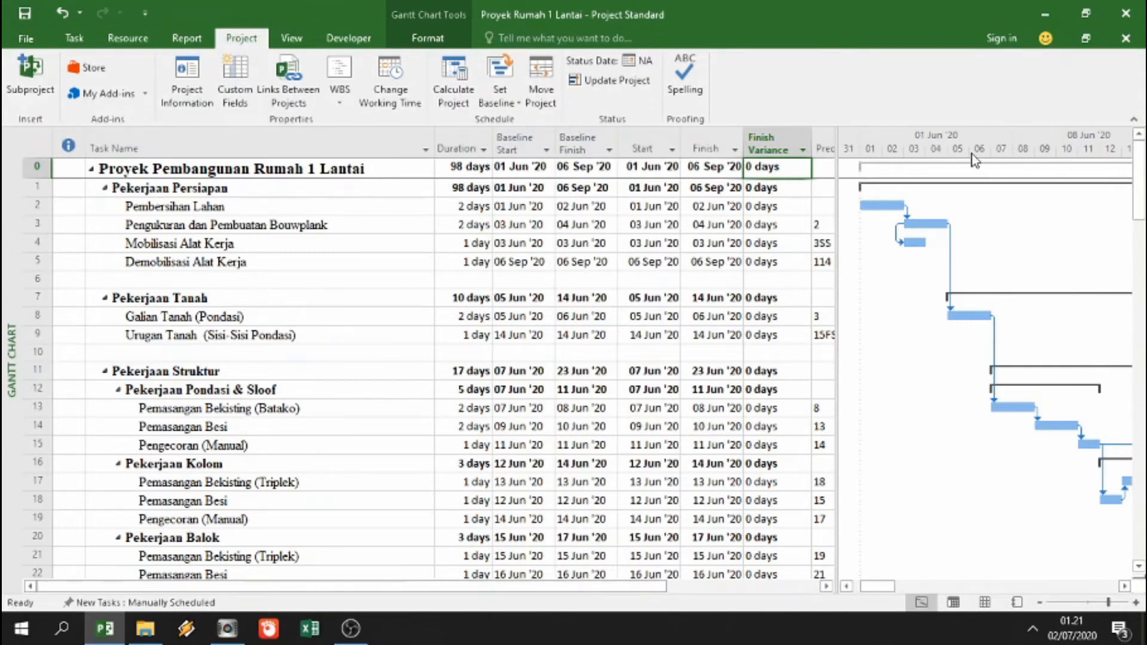
- Switch to the Tracking Gantt view and widen the task table to show the Finish Variance column
{"action": "left_click", "coordinate": [74, 37]}
{"action": "left_click", "coordinate": [22, 101]}
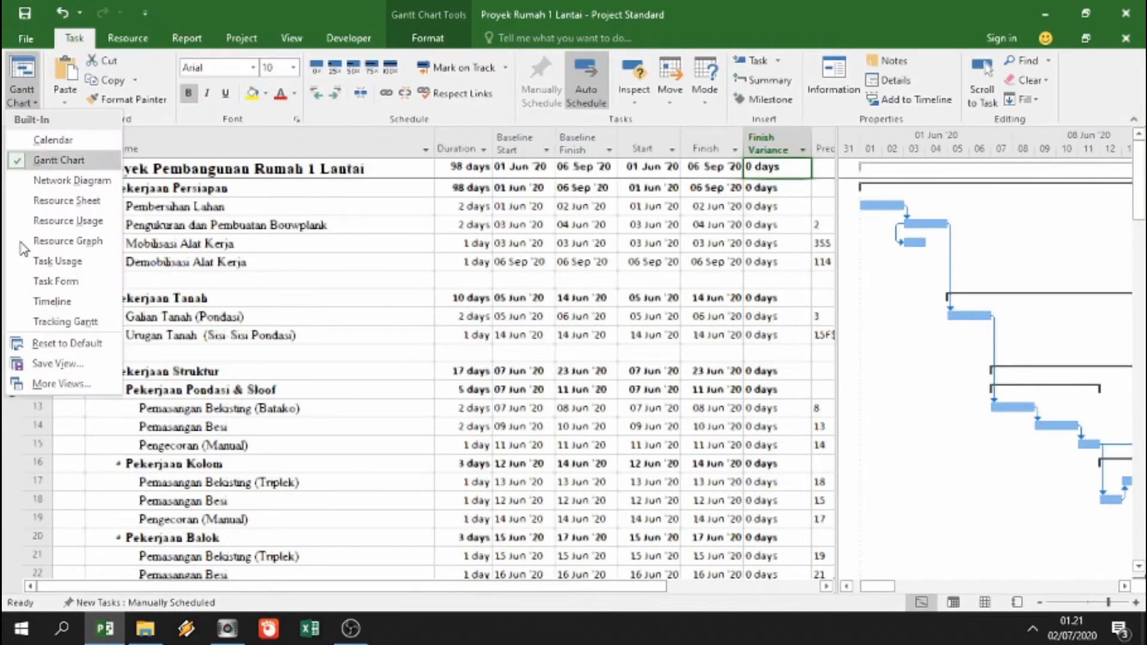
{"action": "left_click", "coordinate": [36, 324]}
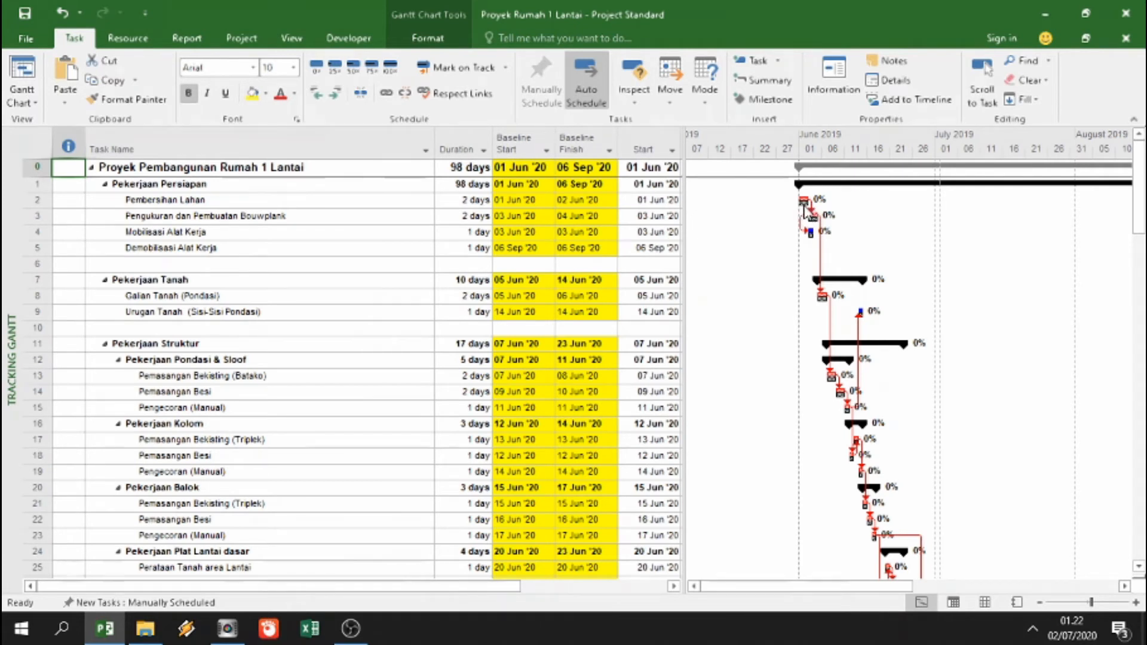
{"action": "left_click_drag", "start_coordinate": [684, 233], "coordinate": [781, 233]}
- Compare the bars in the standard Gantt Chart view with those in Tracking Gantt, ending in Tracking Gantt
{"action": "left_click", "coordinate": [24, 95]}
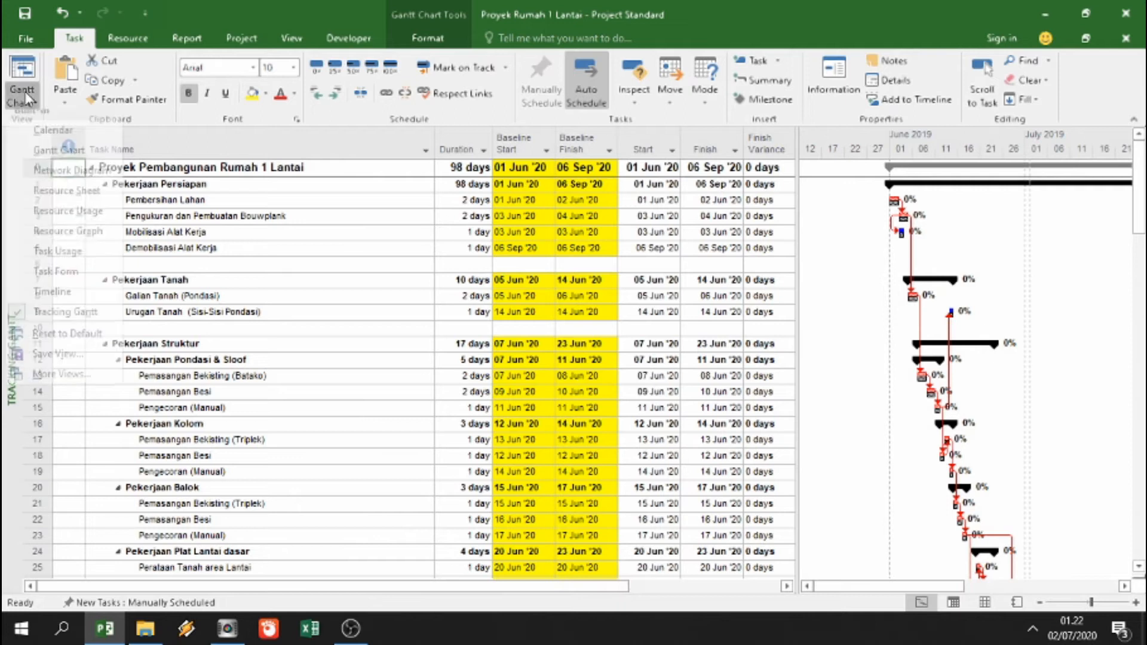
{"action": "left_click", "coordinate": [39, 161]}
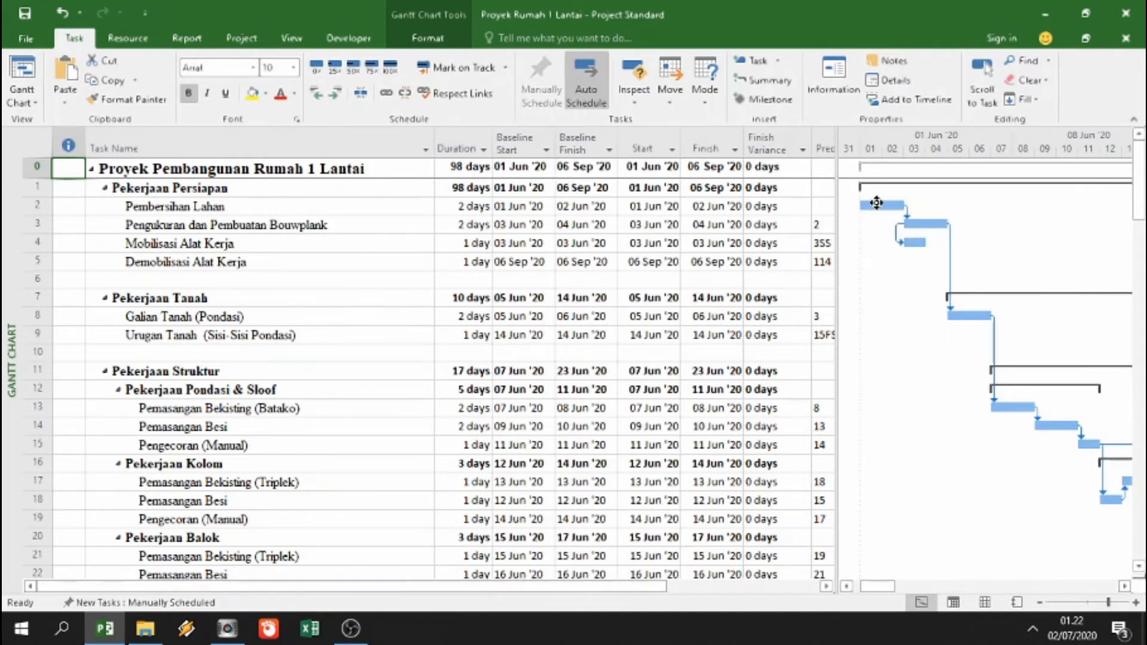
{"action": "left_click", "coordinate": [25, 104]}
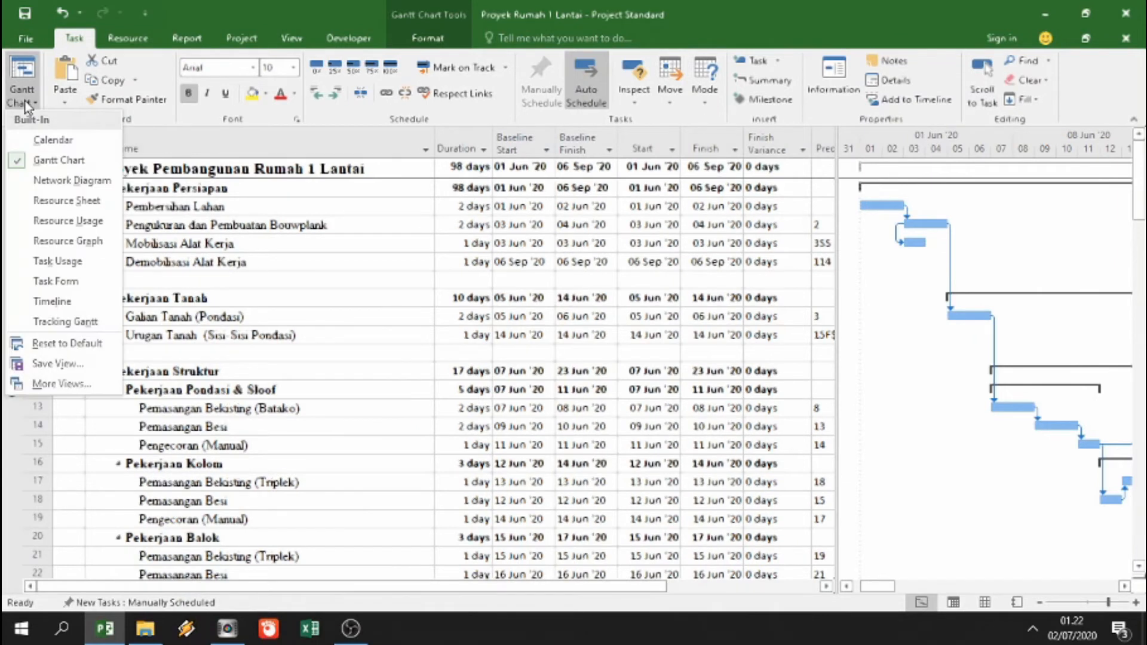
{"action": "left_click", "coordinate": [63, 323]}
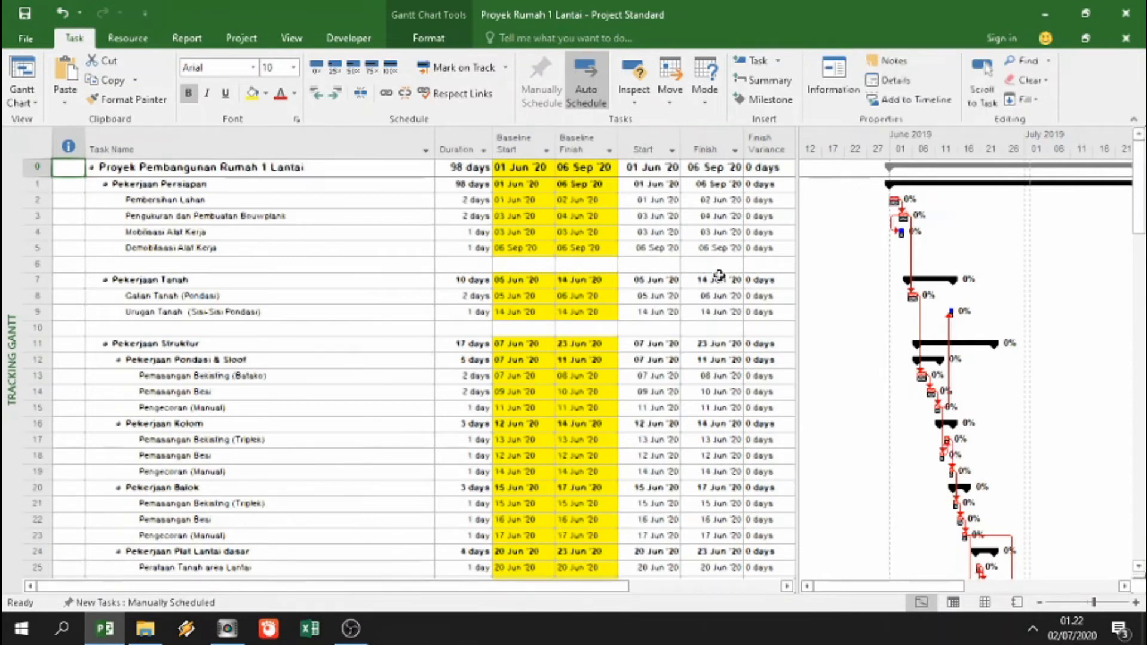
- Change the background colour of the Baseline Start and Baseline Finish columns to blue
{"action": "left_click", "coordinate": [652, 197]}
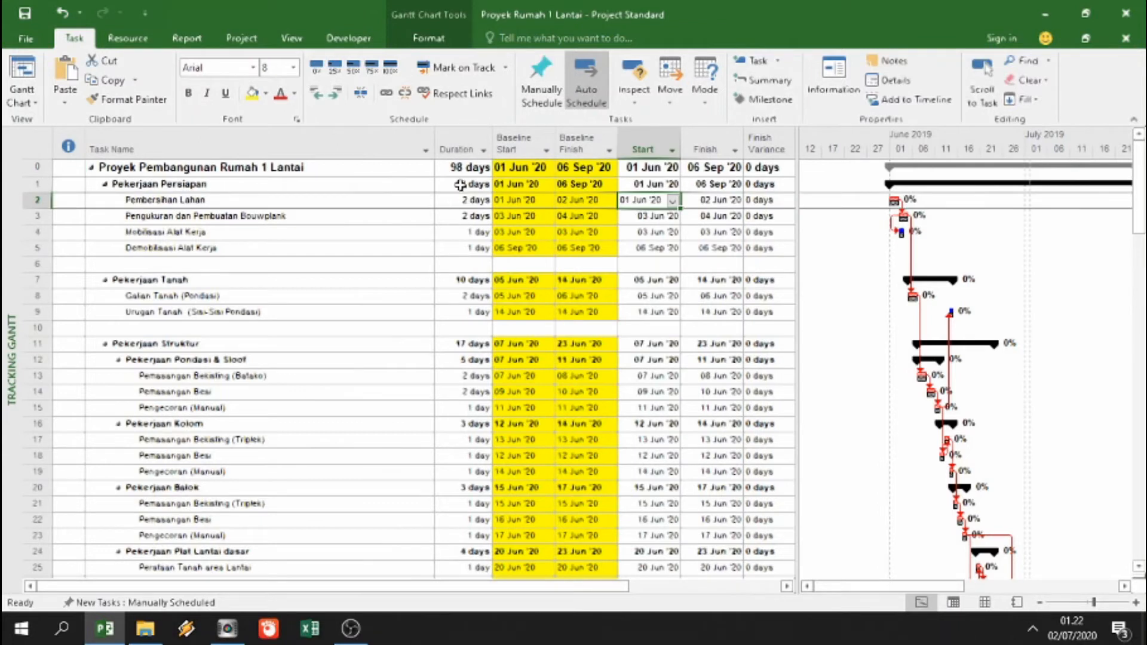
{"action": "left_click", "coordinate": [513, 143]}
{"action": "left_click_drag", "start_coordinate": [513, 142], "coordinate": [568, 145]}
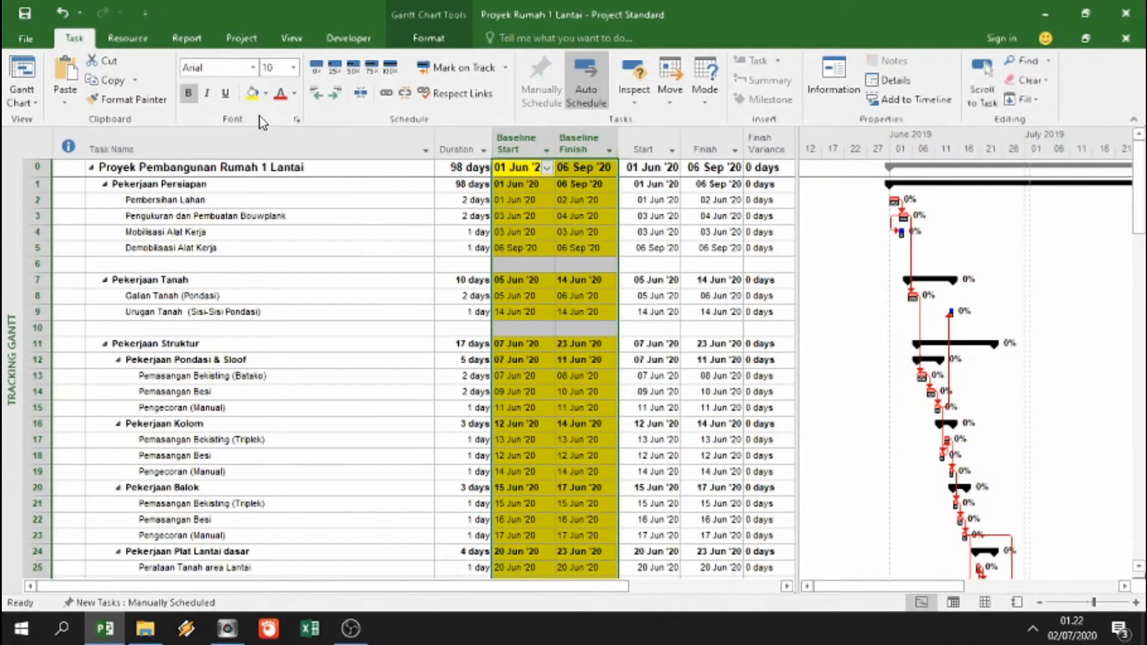
{"action": "left_click", "coordinate": [265, 93]}
{"action": "left_click", "coordinate": [323, 225]}
{"action": "left_click", "coordinate": [266, 93]}
{"action": "left_click", "coordinate": [338, 225]}
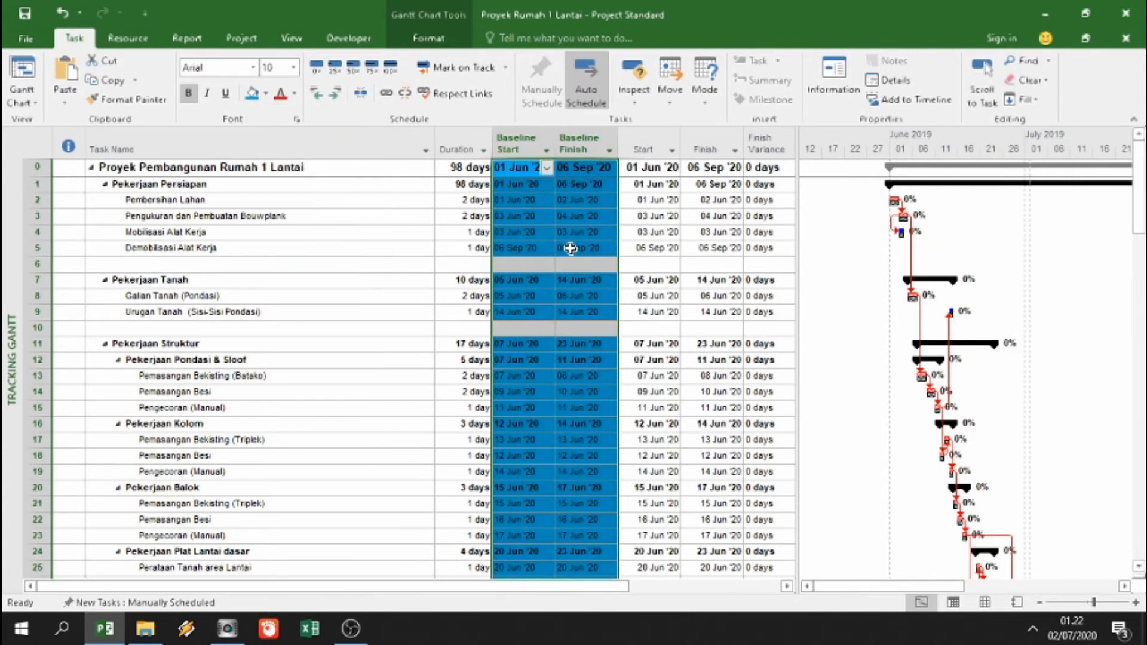
{"action": "left_click", "coordinate": [573, 248]}
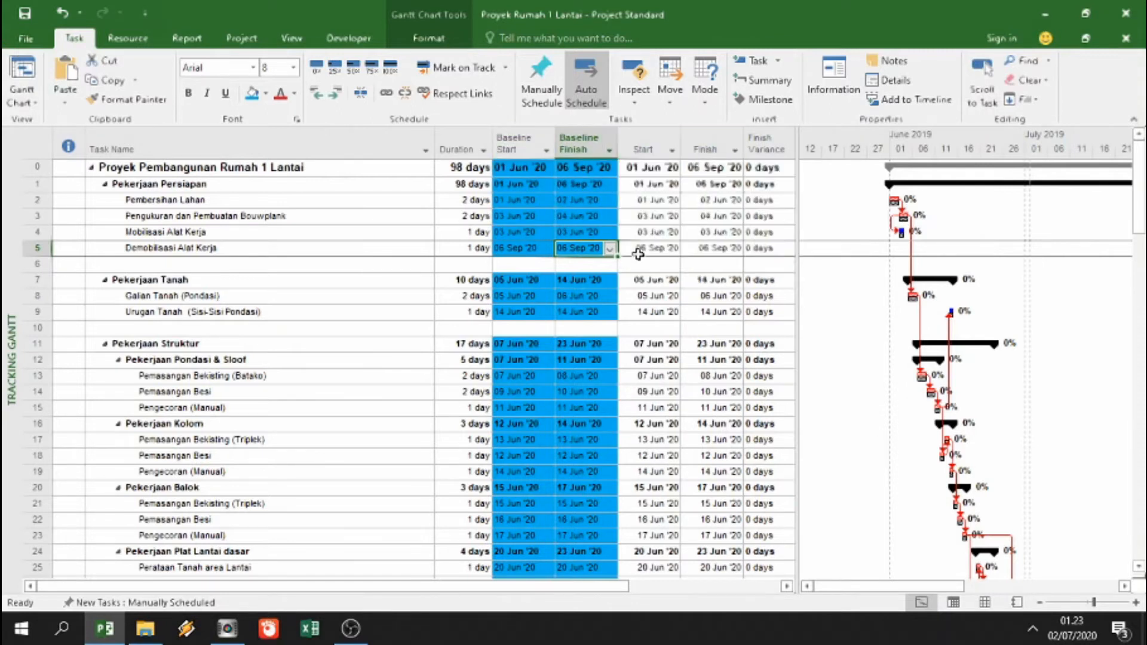
{"action": "left_click", "coordinate": [621, 312]}
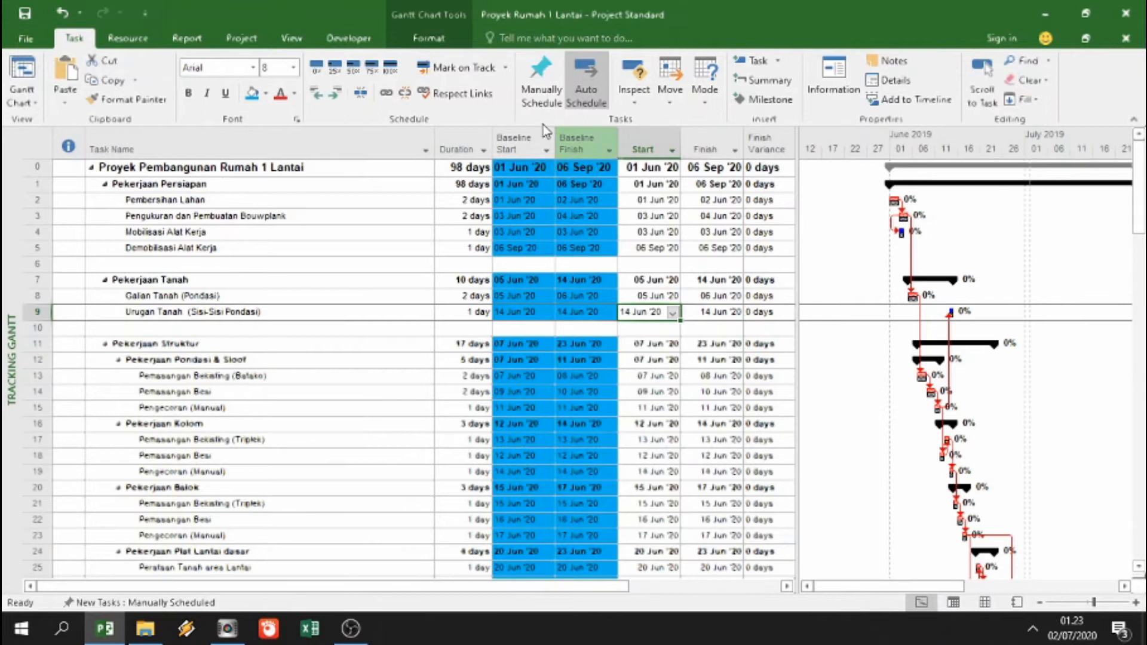
{"action": "left_click", "coordinate": [253, 38]}
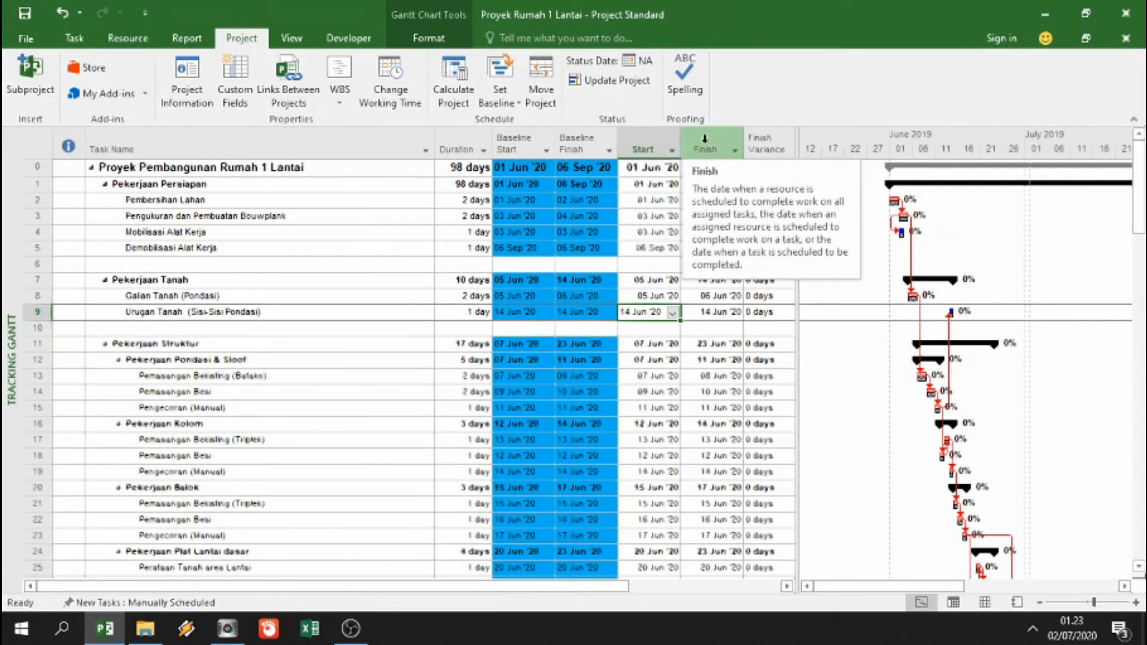
{"action": "left_click", "coordinate": [673, 236]}
{"action": "left_click", "coordinate": [667, 194]}
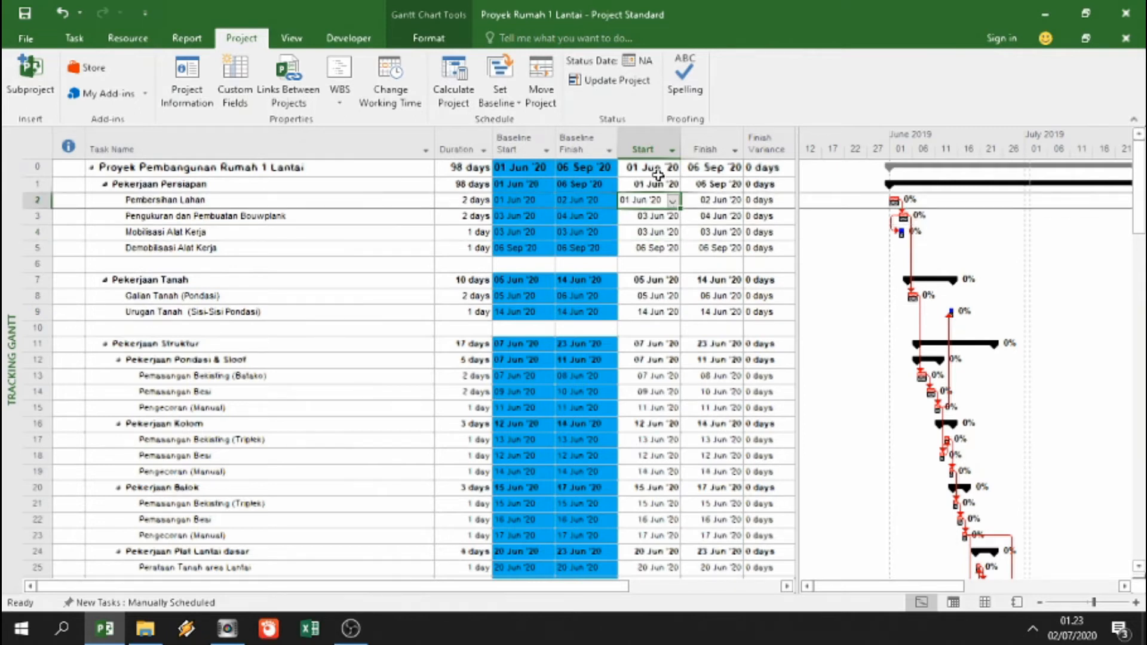
{"action": "left_click", "coordinate": [658, 170]}
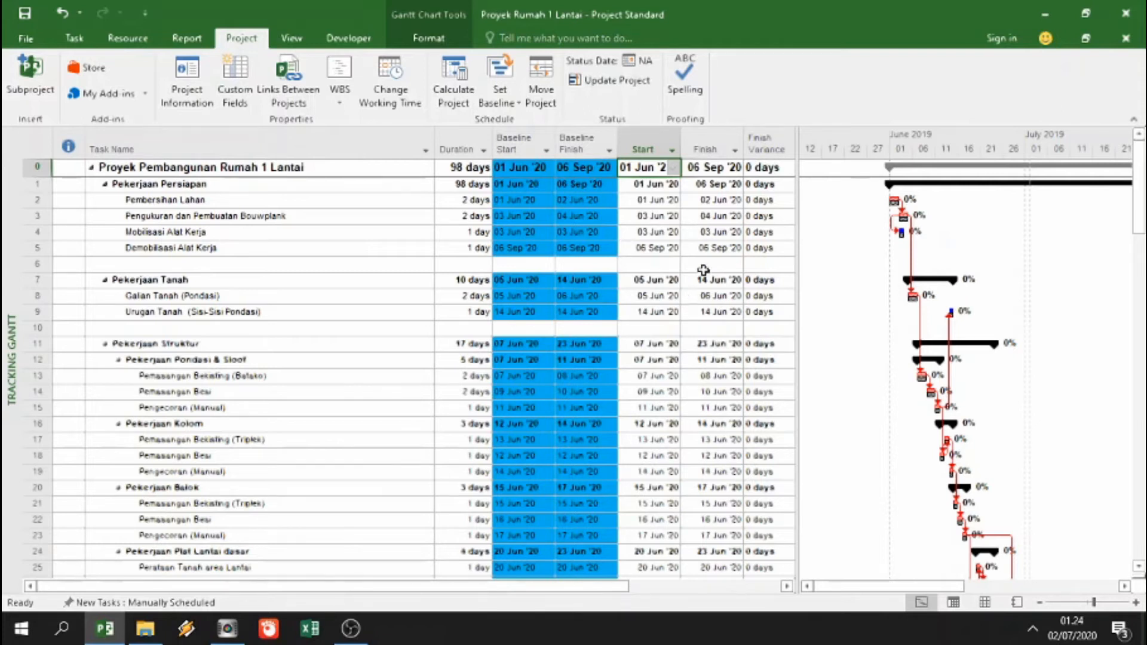
{"action": "left_click", "coordinate": [665, 216]}
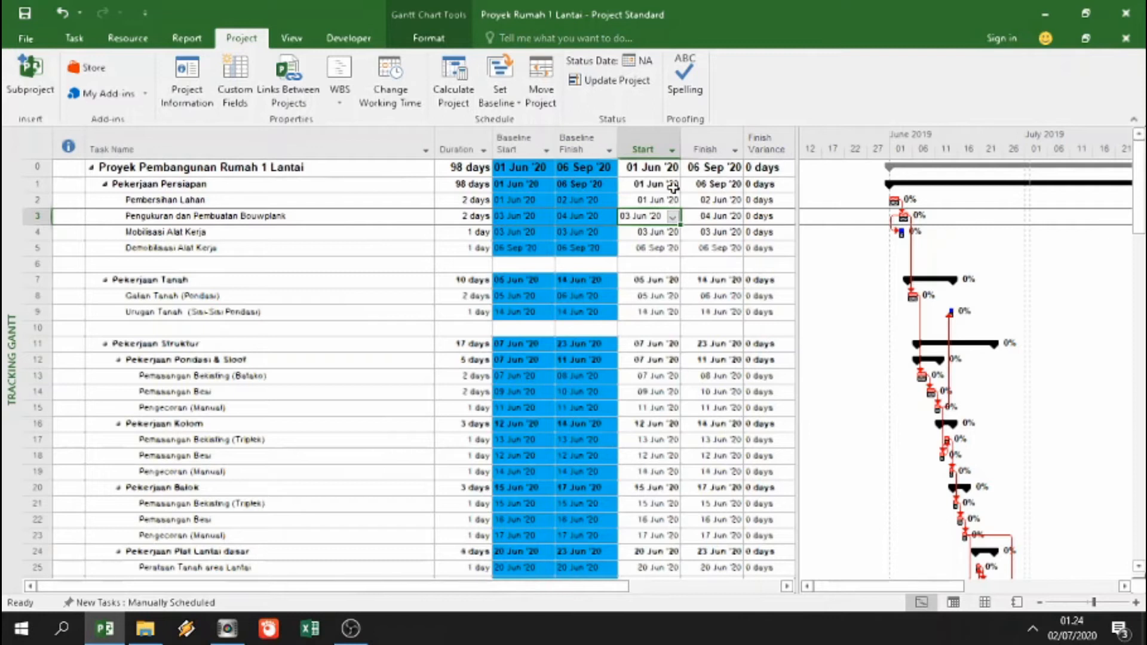
{"action": "left_click", "coordinate": [308, 221]}
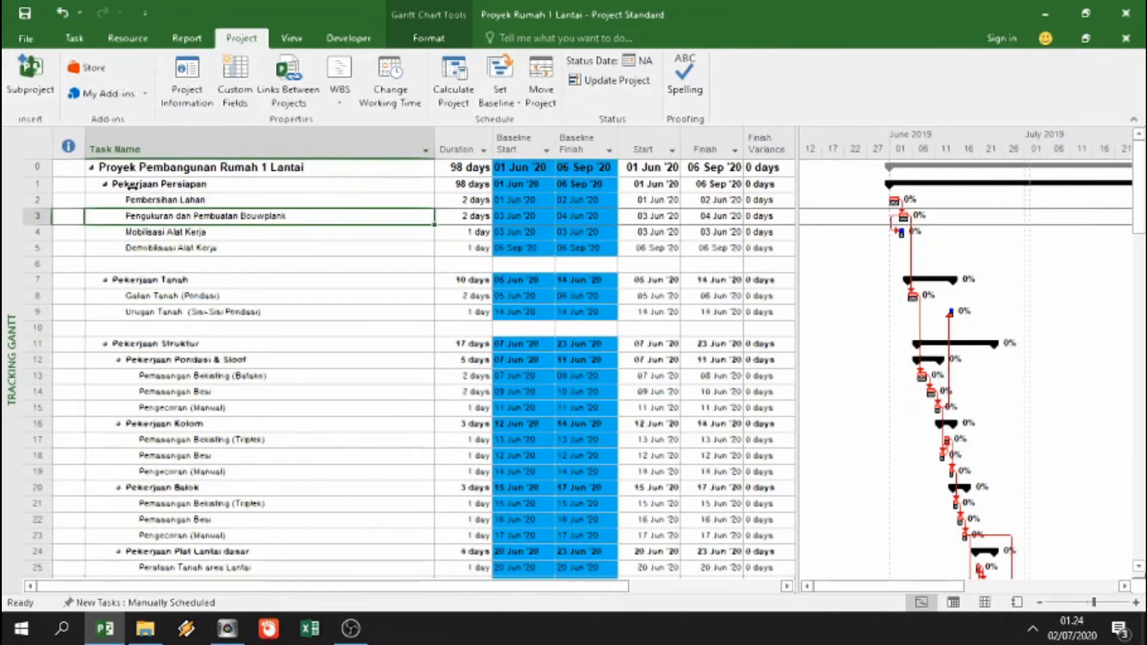
- Show the Task Details Form for the Pembersihan Lahan task and set its dates to Actual
{"action": "left_click", "coordinate": [74, 38]}
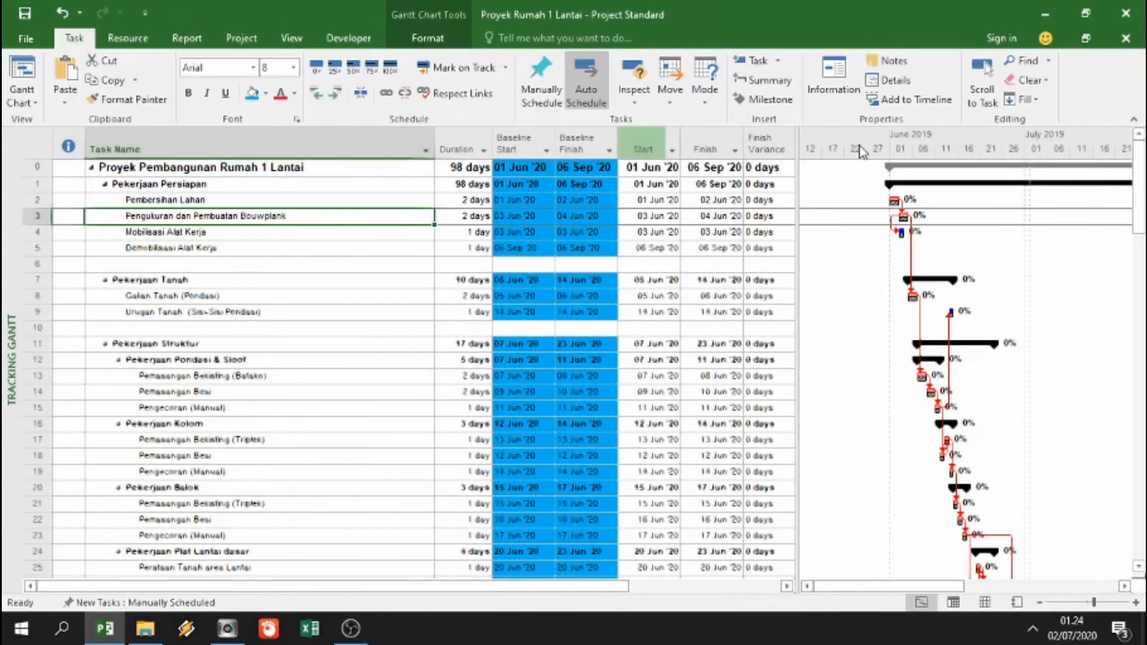
{"action": "left_click", "coordinate": [905, 83]}
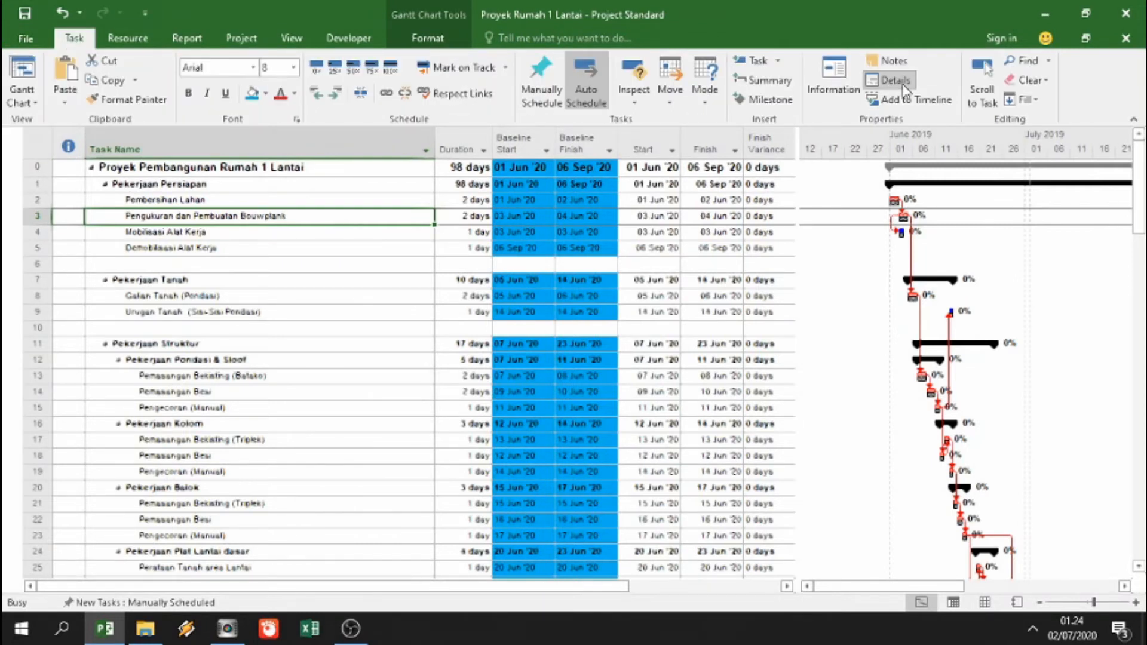
{"action": "left_click", "coordinate": [186, 201]}
{"action": "left_click", "coordinate": [160, 460]}
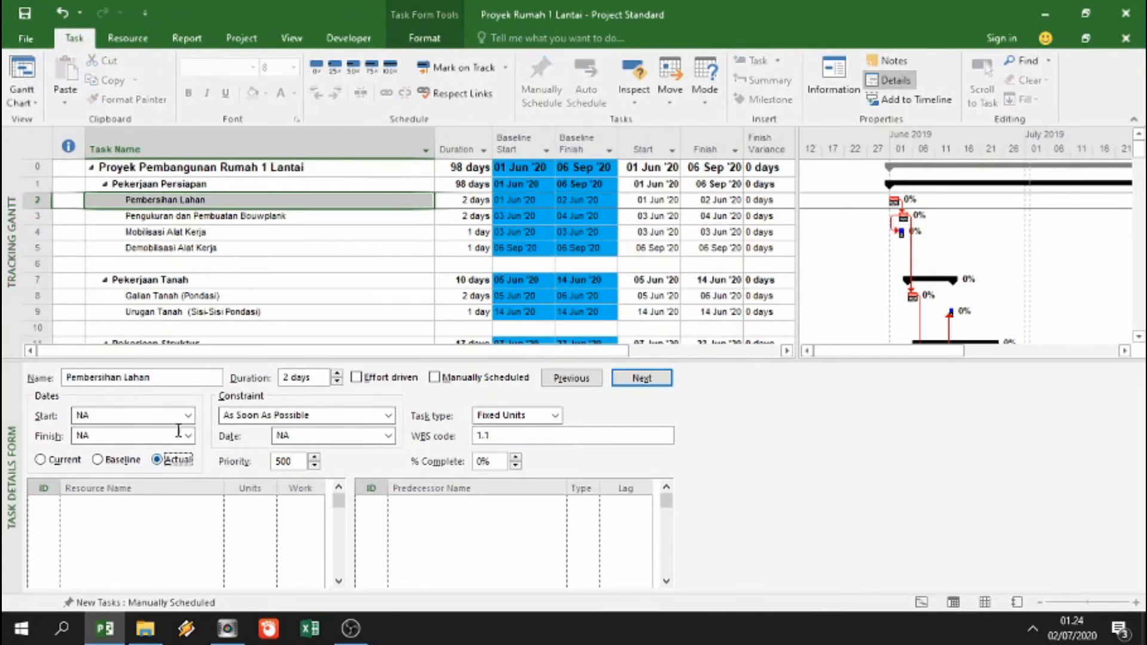
- Record Pembersihan Lahan's actual start as 01 Jun '20, actual finish as 03 Jun '20 and progress as 100% complete
{"action": "left_click", "coordinate": [189, 416]}
{"action": "left_click", "coordinate": [15, 436]}
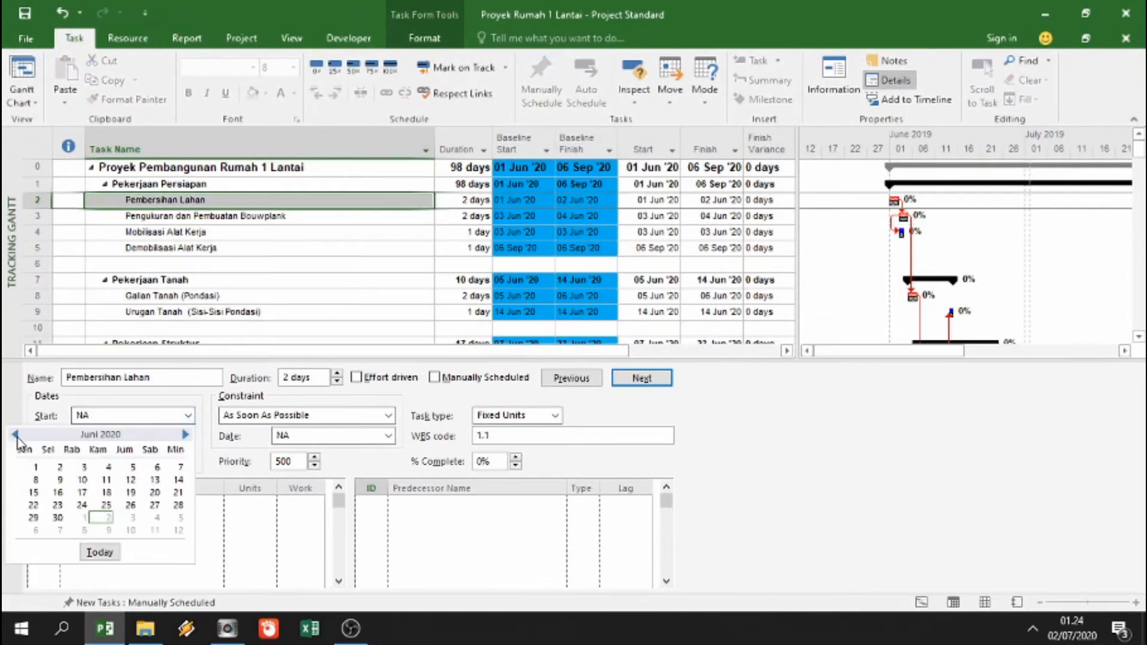
{"action": "left_click", "coordinate": [35, 468]}
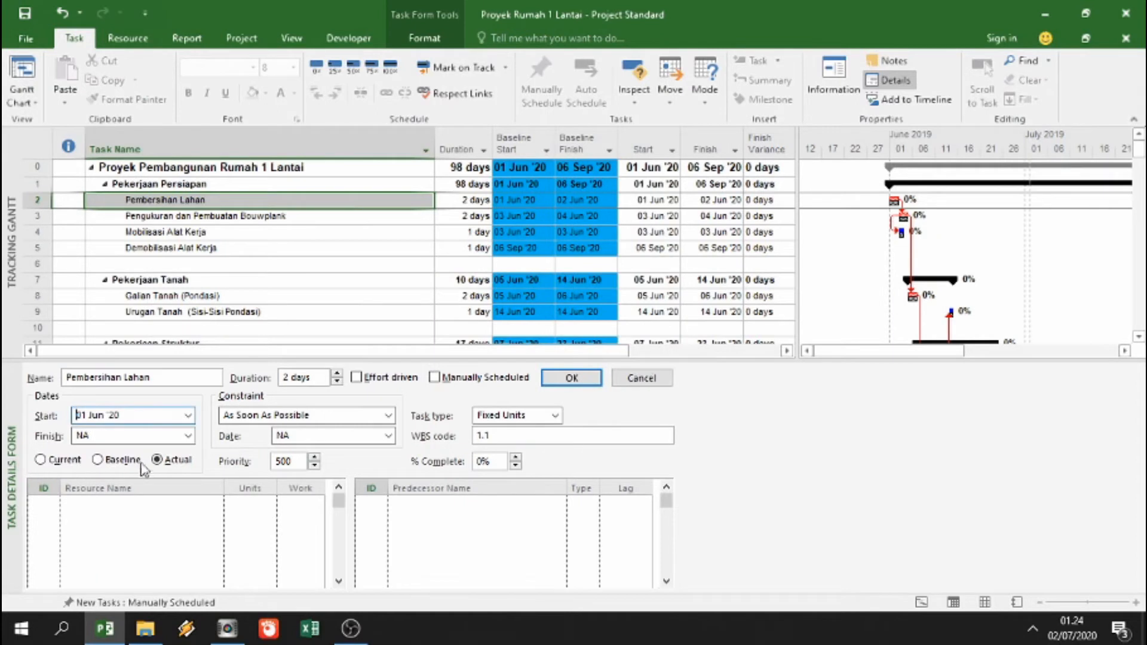
{"action": "left_click", "coordinate": [191, 437]}
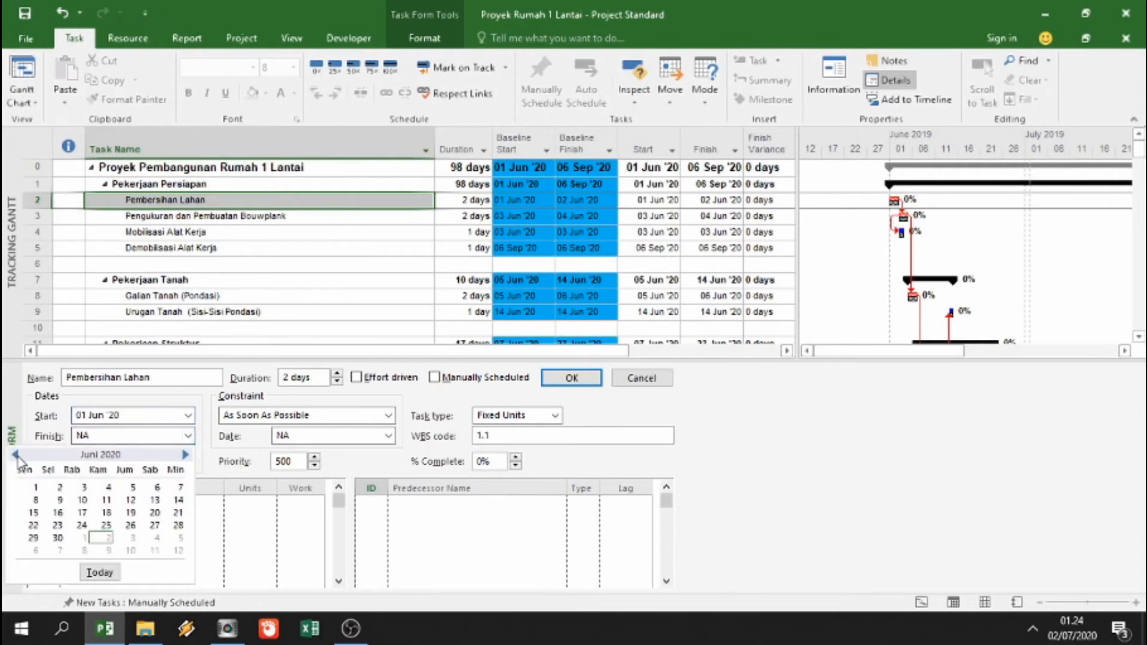
{"action": "left_click", "coordinate": [84, 488]}
{"action": "left_click_drag", "start_coordinate": [496, 462], "coordinate": [459, 461]}
{"action": "type", "text": "1"}
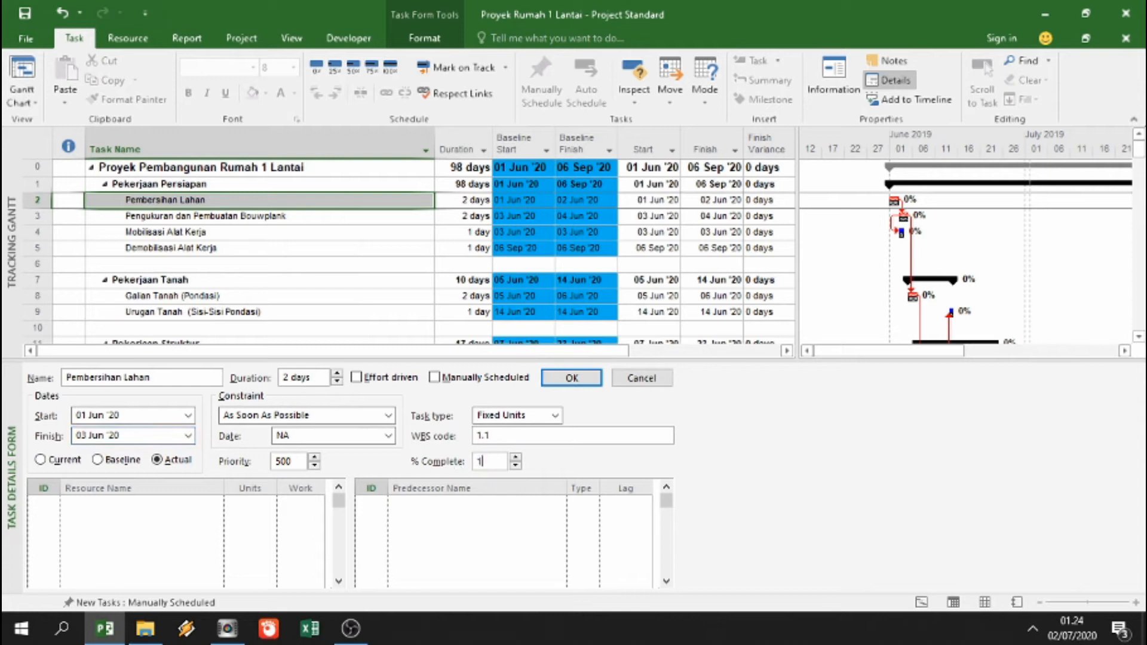
{"action": "type", "text": "00"}
{"action": "left_click", "coordinate": [572, 378]}
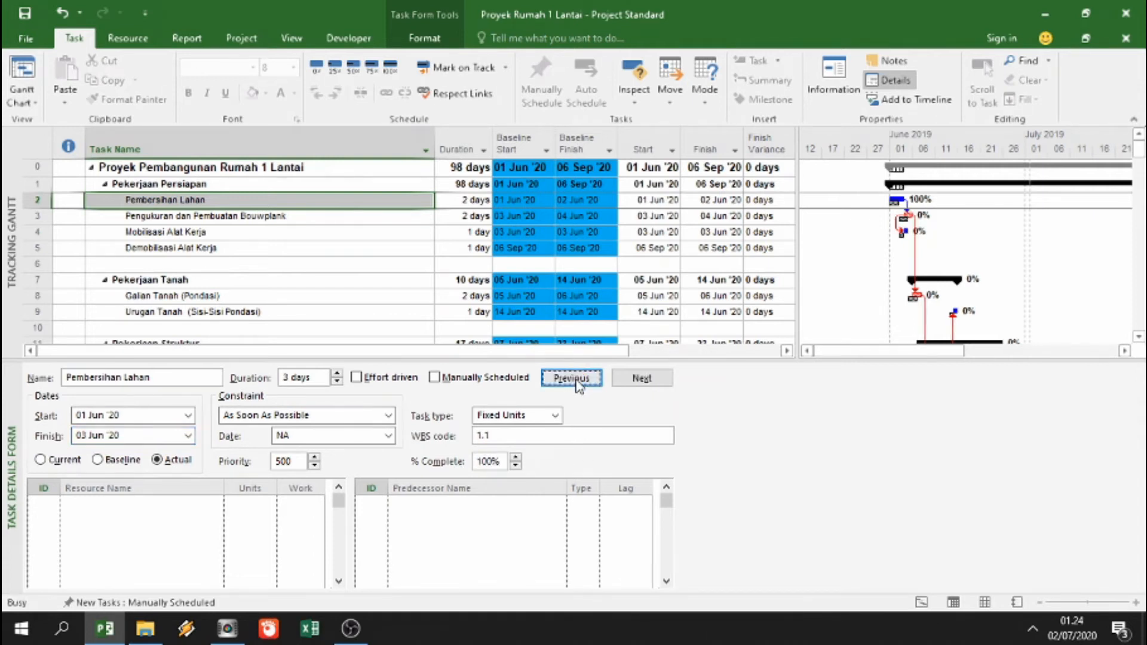
- Record Pengukuran dan Pembuatan Bouwplank as actually started 04 Jun '20, finished 06 Jun '20 and 100% complete
{"action": "left_click", "coordinate": [224, 219]}
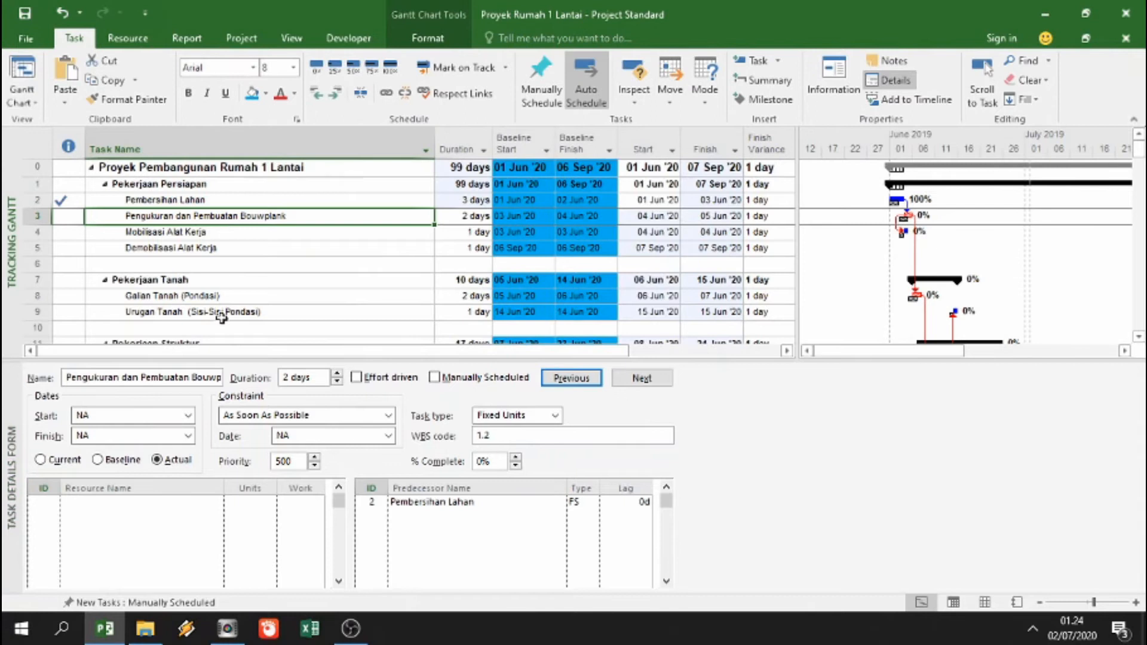
{"action": "left_click", "coordinate": [188, 416]}
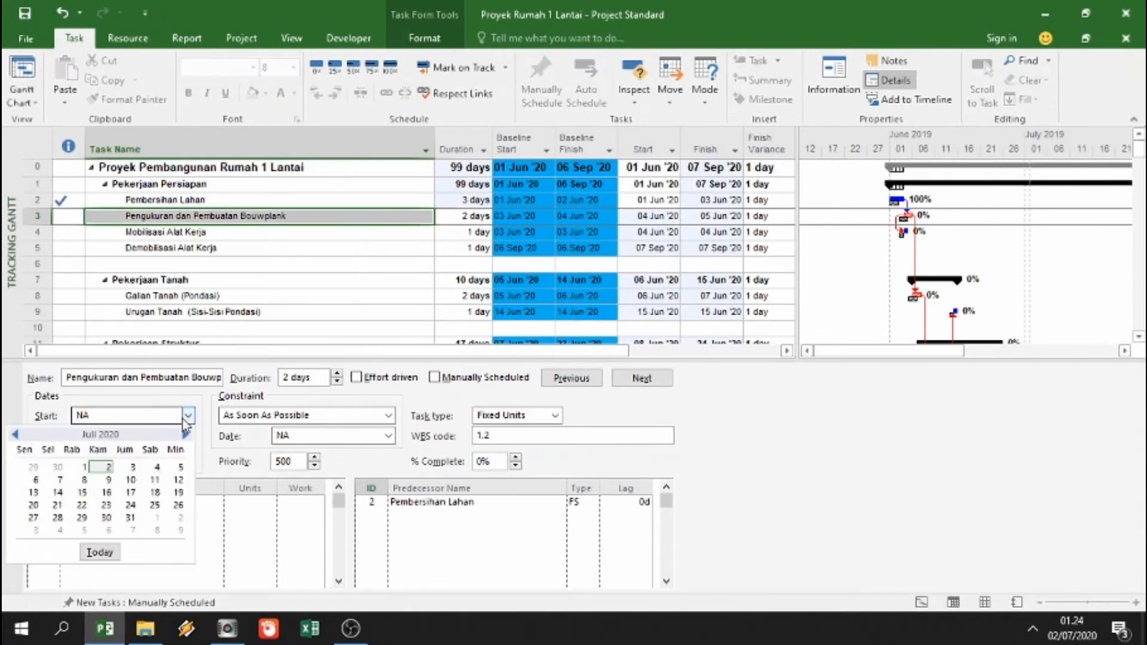
{"action": "left_click", "coordinate": [15, 435]}
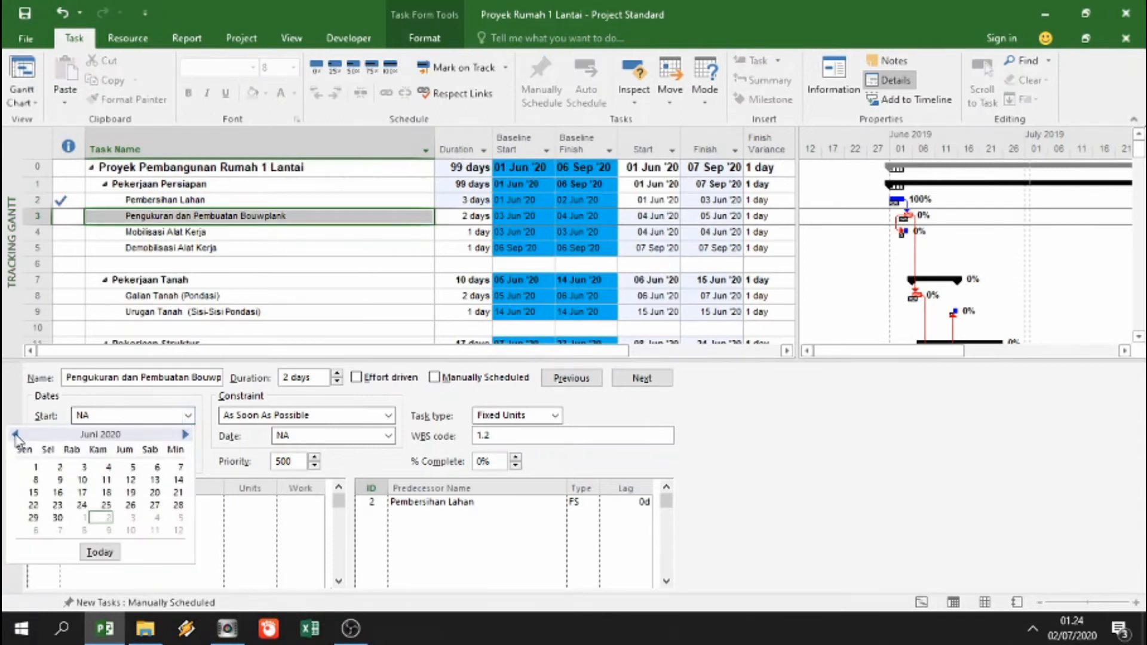
{"action": "left_click", "coordinate": [108, 473]}
{"action": "left_click", "coordinate": [188, 436]}
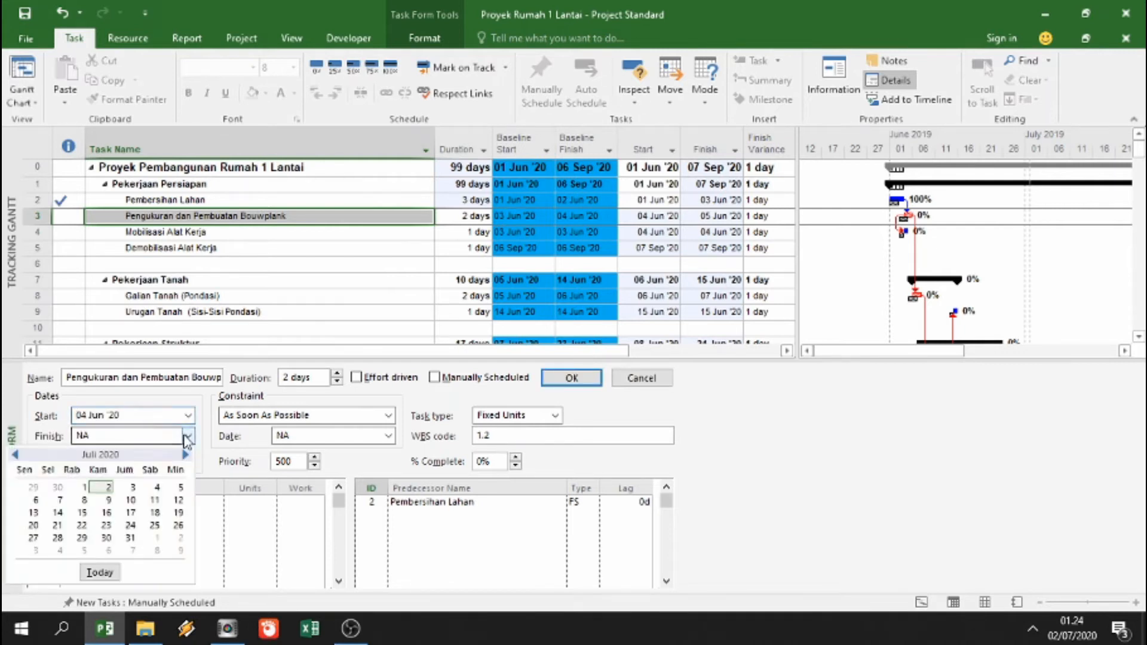
{"action": "left_click", "coordinate": [15, 456]}
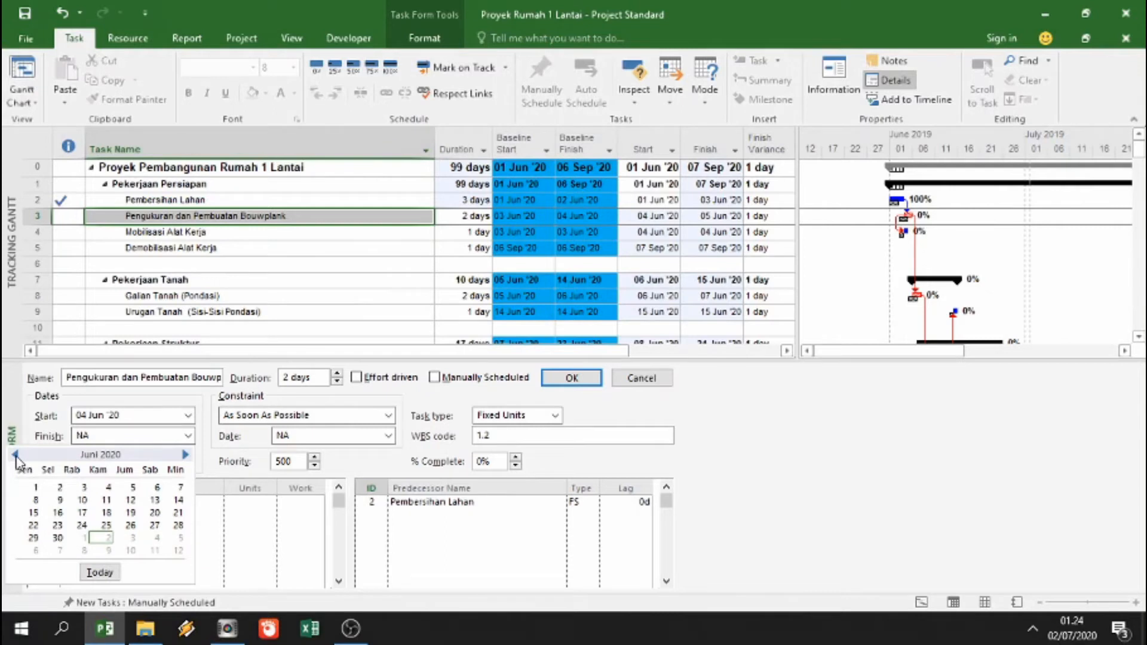
{"action": "left_click", "coordinate": [157, 487]}
{"action": "double_click", "coordinate": [498, 464]}
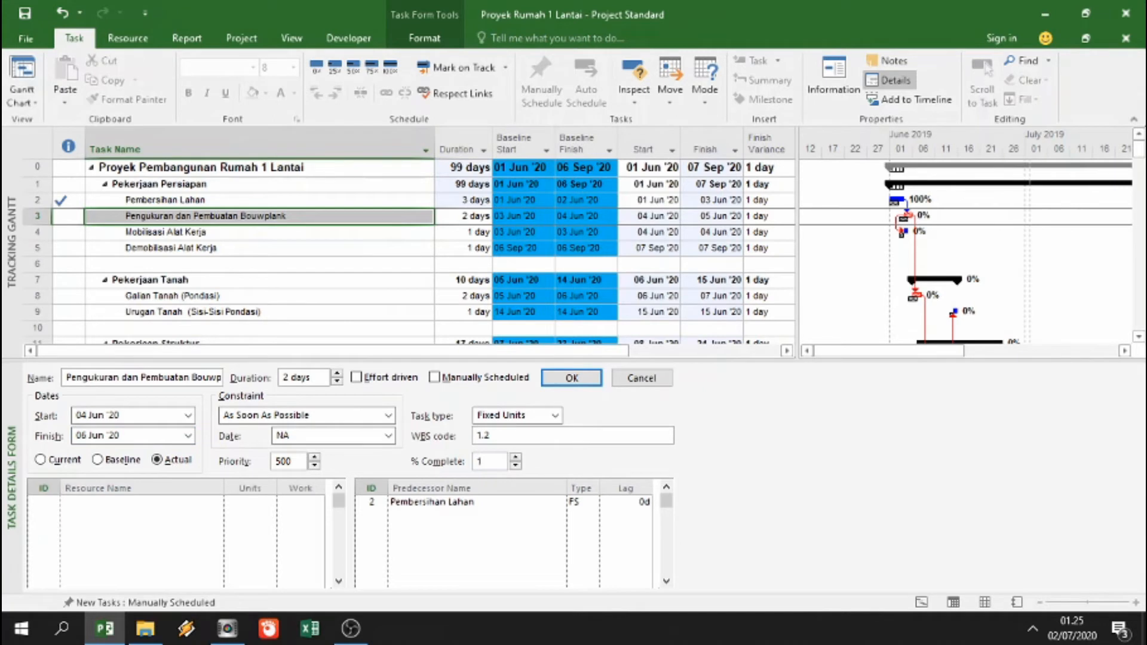
{"action": "left_click", "coordinate": [571, 378]}
- Record Mobilisasi Alat Kerja as actually started 05 Jun '20, finished 06 Jun '20 and 100% complete
{"action": "left_click", "coordinate": [179, 234]}
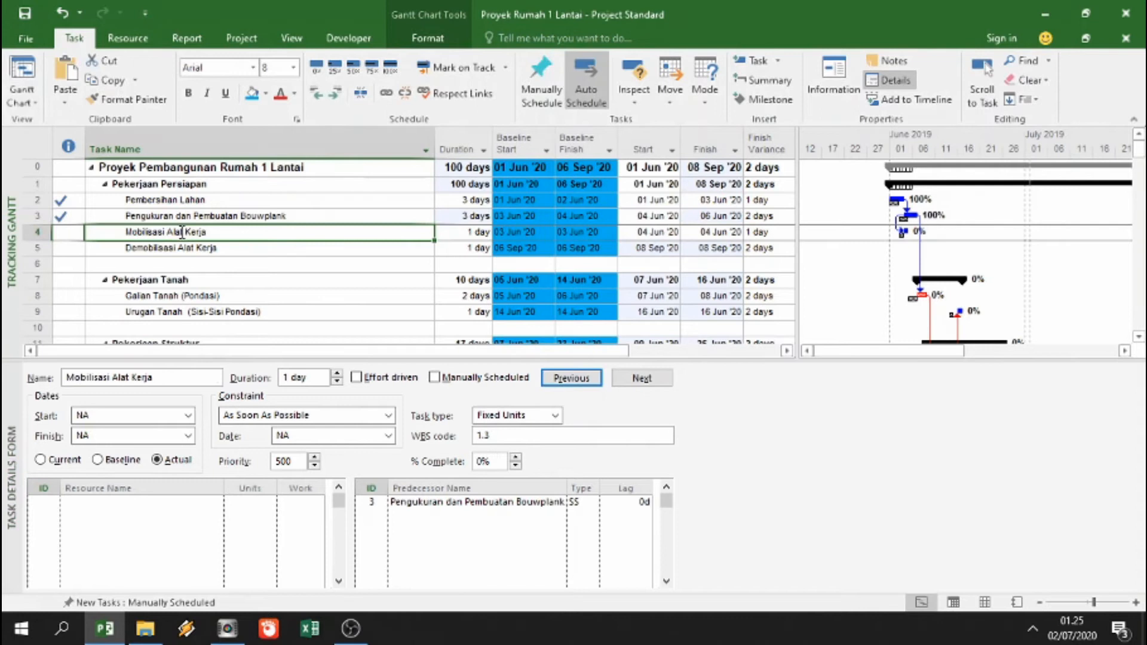
{"action": "left_click", "coordinate": [188, 416]}
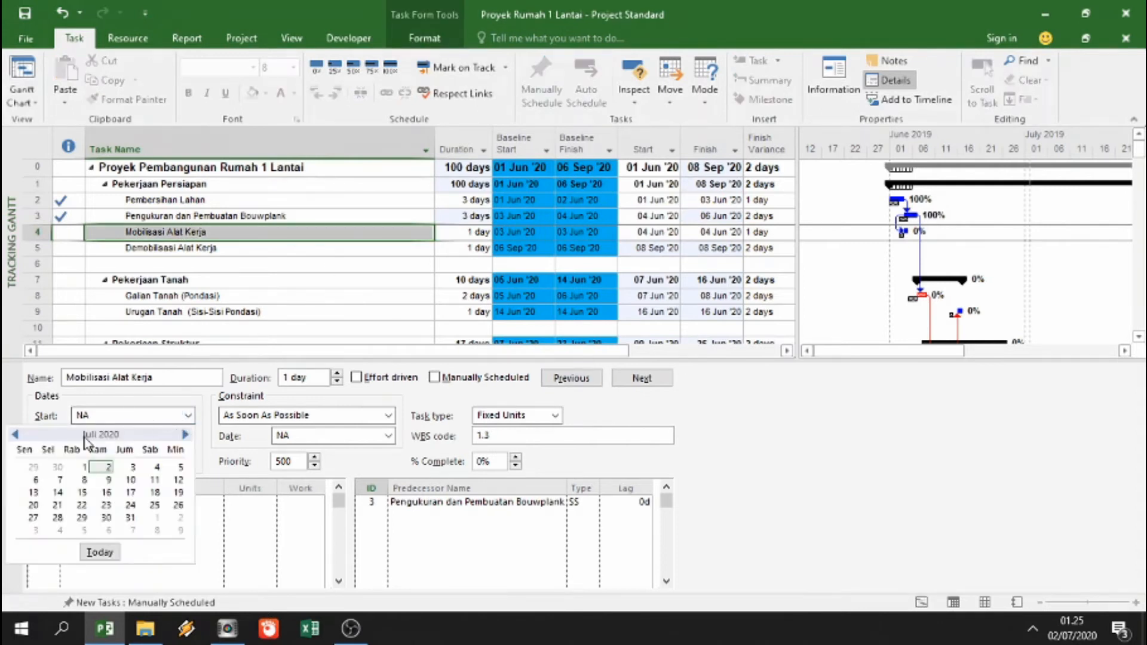
{"action": "left_click", "coordinate": [16, 435]}
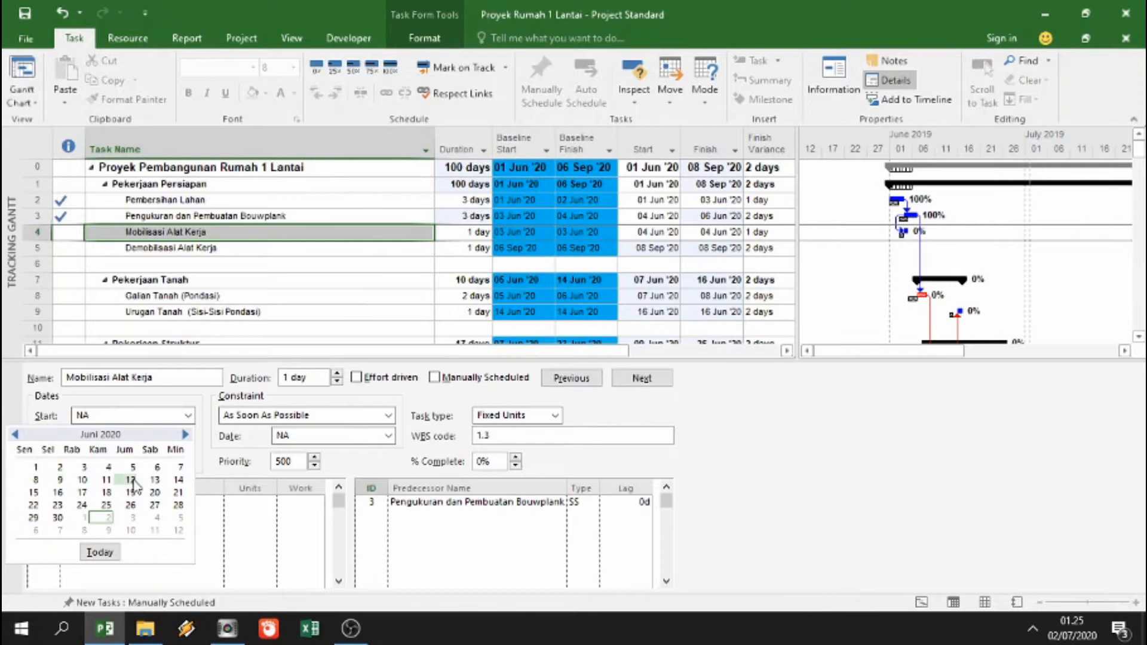
{"action": "left_click", "coordinate": [128, 470]}
{"action": "left_click", "coordinate": [81, 435]}
{"action": "left_click", "coordinate": [16, 456]}
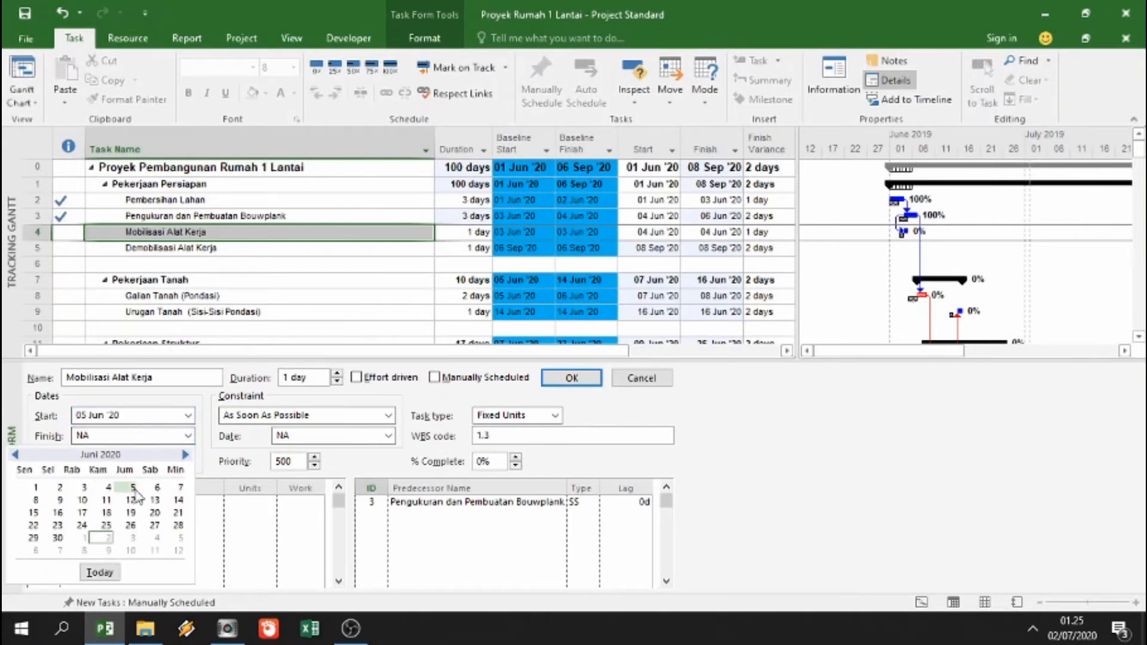
{"action": "left_click", "coordinate": [154, 487]}
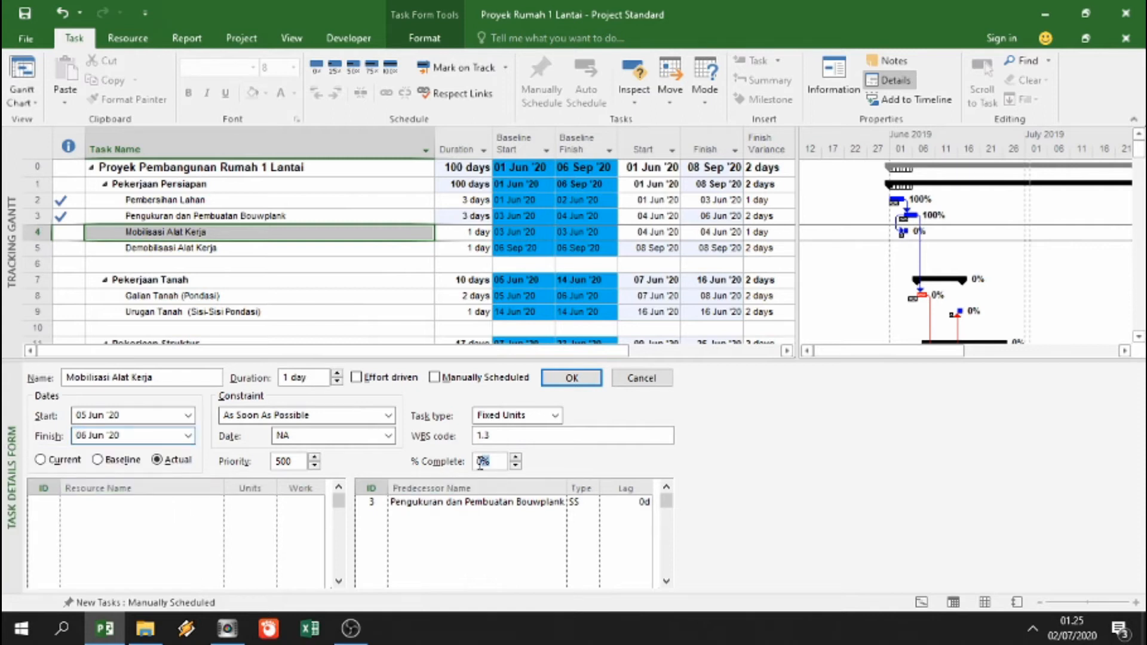
{"action": "type", "text": "100"}
{"action": "left_click", "coordinate": [574, 379]}
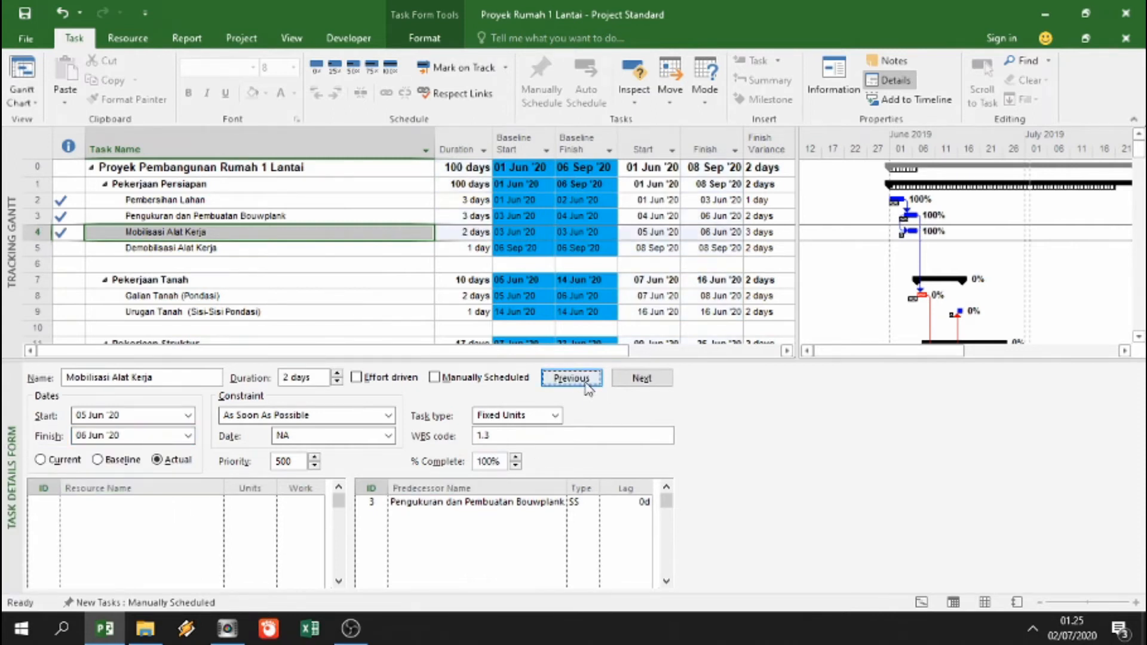
- Record Galian Tanah (Pondasi) as actually started 08 Jun '20 and 45% complete, and hide the Task Details Form
{"action": "left_click", "coordinate": [175, 295]}
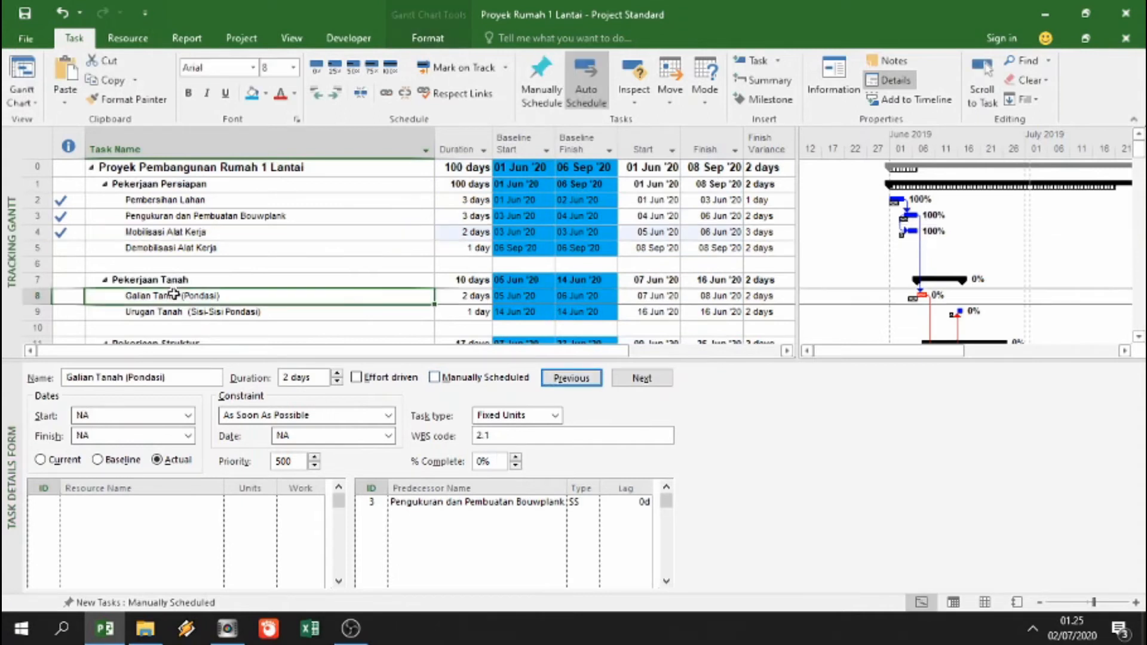
{"action": "left_click", "coordinate": [189, 416]}
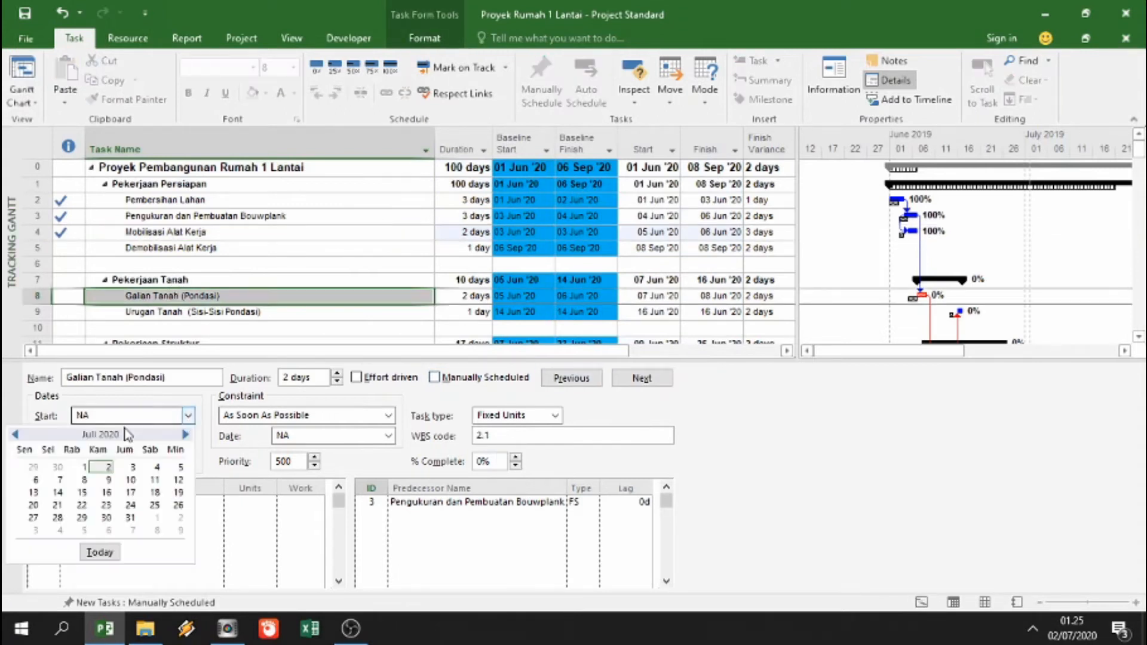
{"action": "left_click", "coordinate": [15, 434]}
{"action": "left_click", "coordinate": [34, 480]}
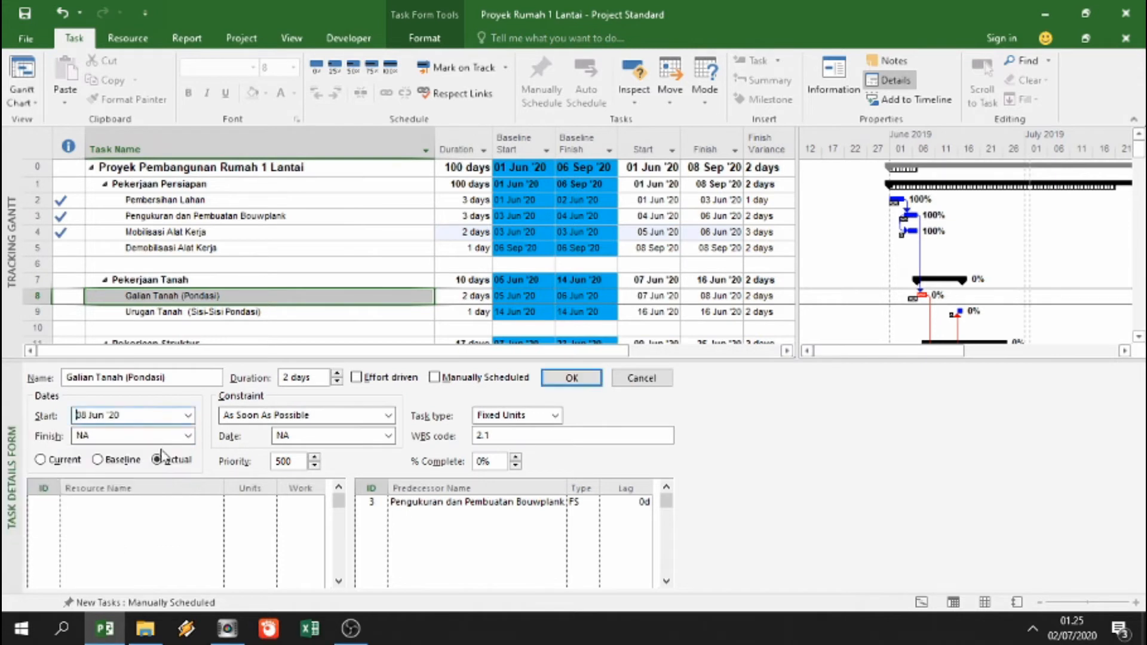
{"action": "left_click_drag", "start_coordinate": [496, 462], "coordinate": [469, 460]}
{"action": "type", "text": "45"}
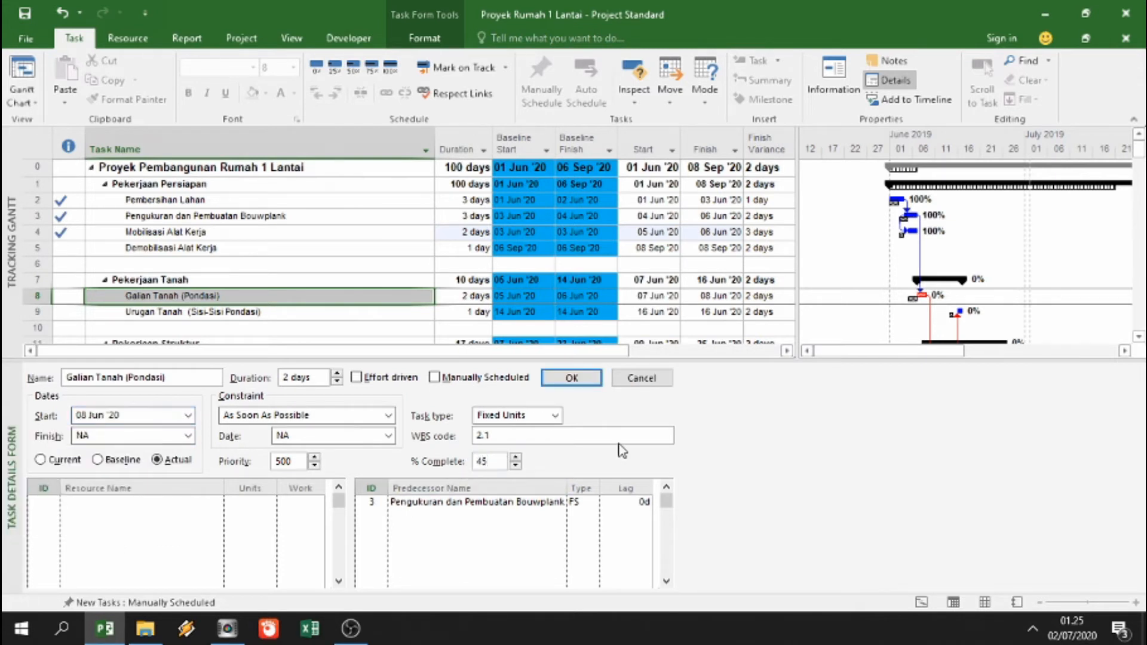
{"action": "left_click", "coordinate": [584, 380]}
{"action": "left_click", "coordinate": [891, 83]}
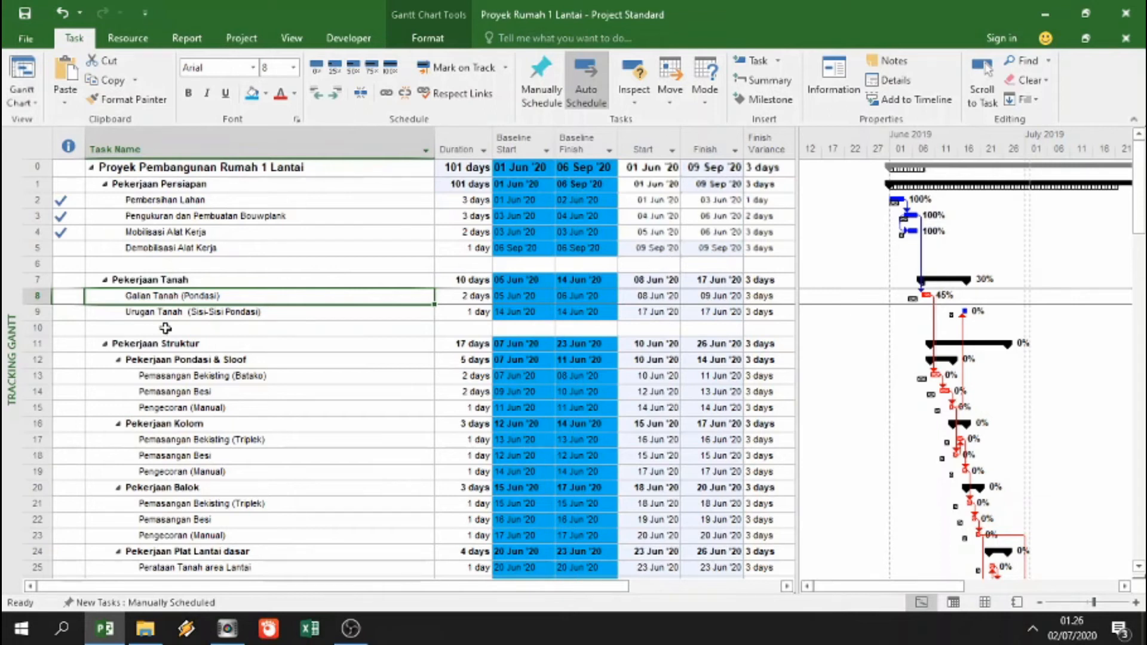
- Compare the tasks' baseline dates with their current Start and Finish dates and examine the Finish Variance
{"action": "left_click", "coordinate": [697, 220]}
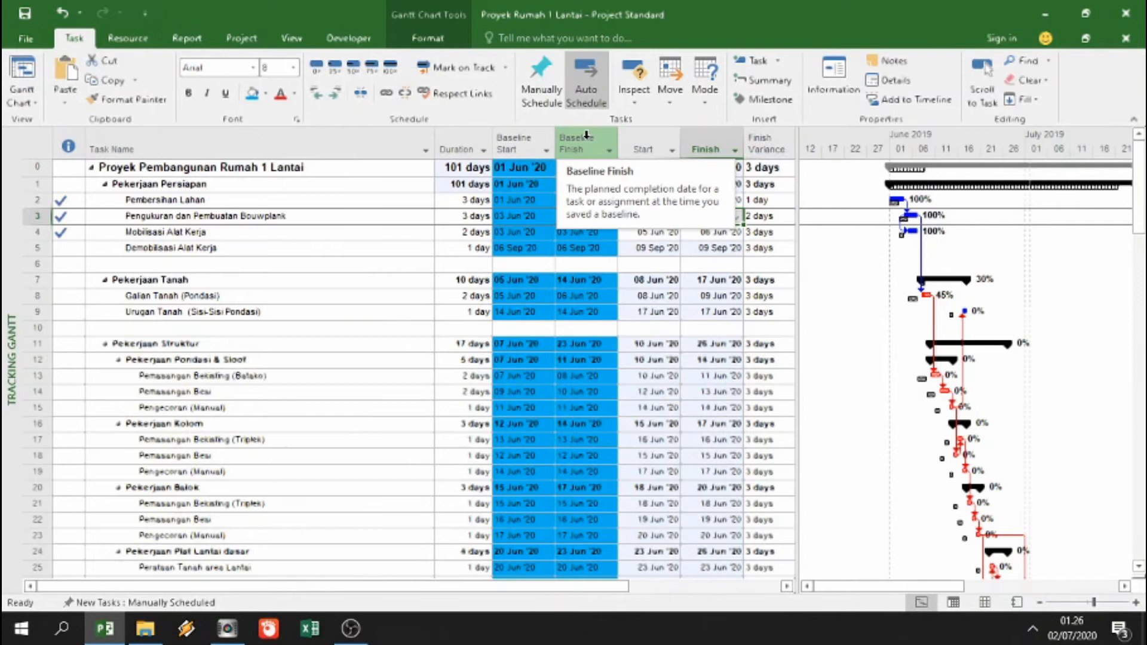
{"action": "left_click", "coordinate": [757, 166]}
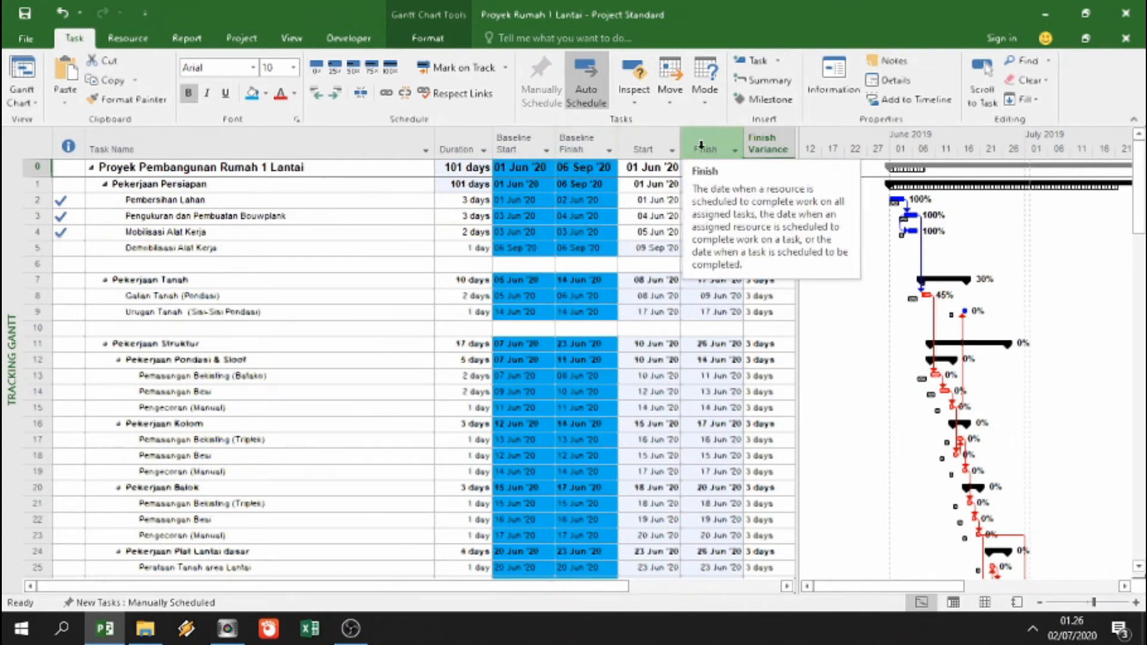
{"action": "left_click", "coordinate": [661, 247]}
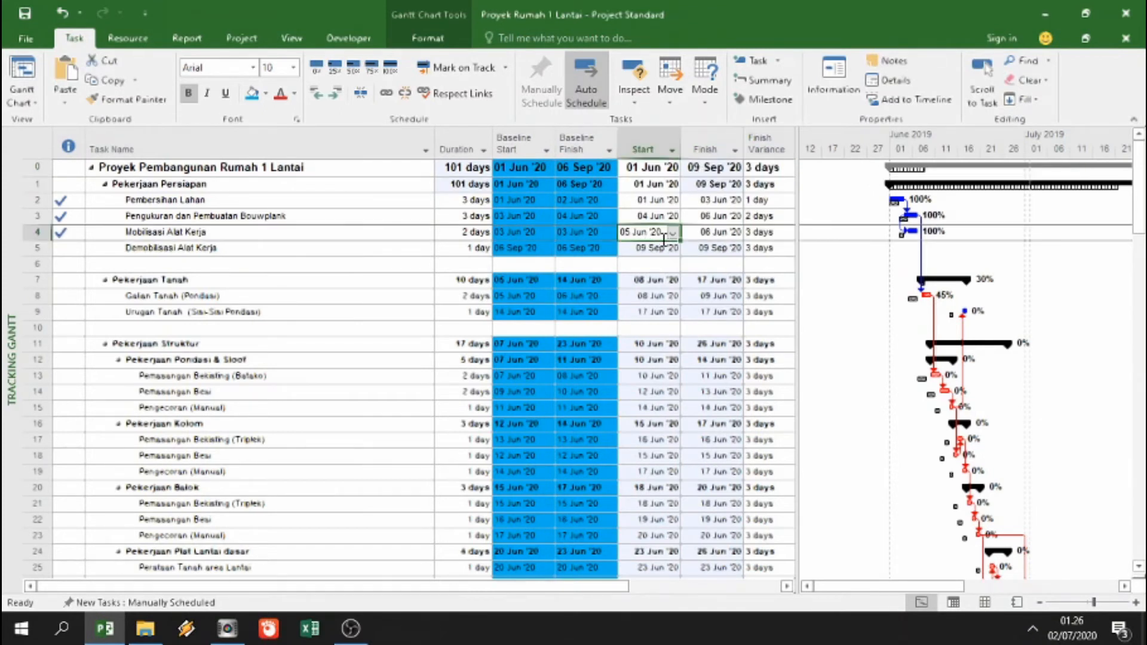
{"action": "left_click", "coordinate": [653, 250]}
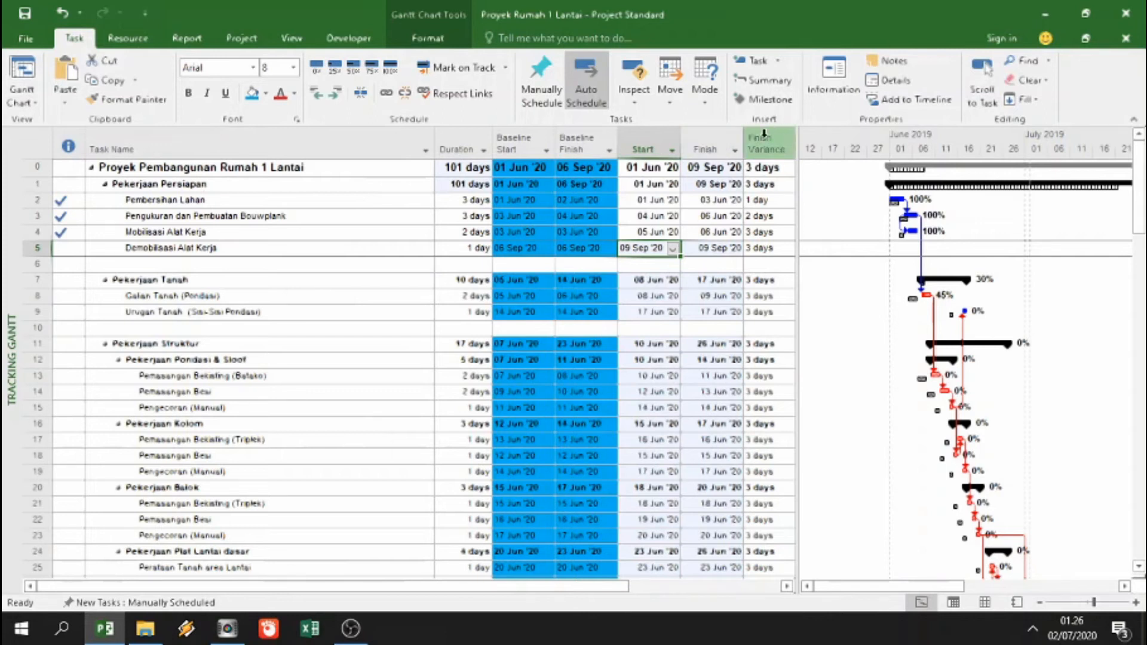
{"action": "left_click", "coordinate": [766, 361]}
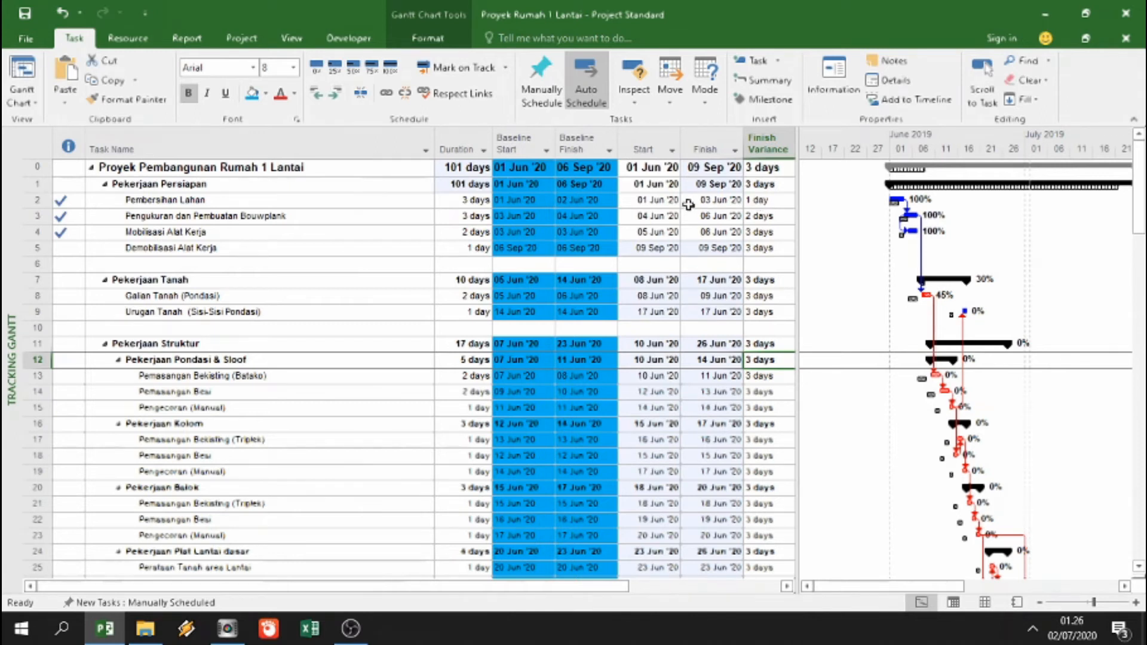
{"action": "left_click", "coordinate": [560, 205]}
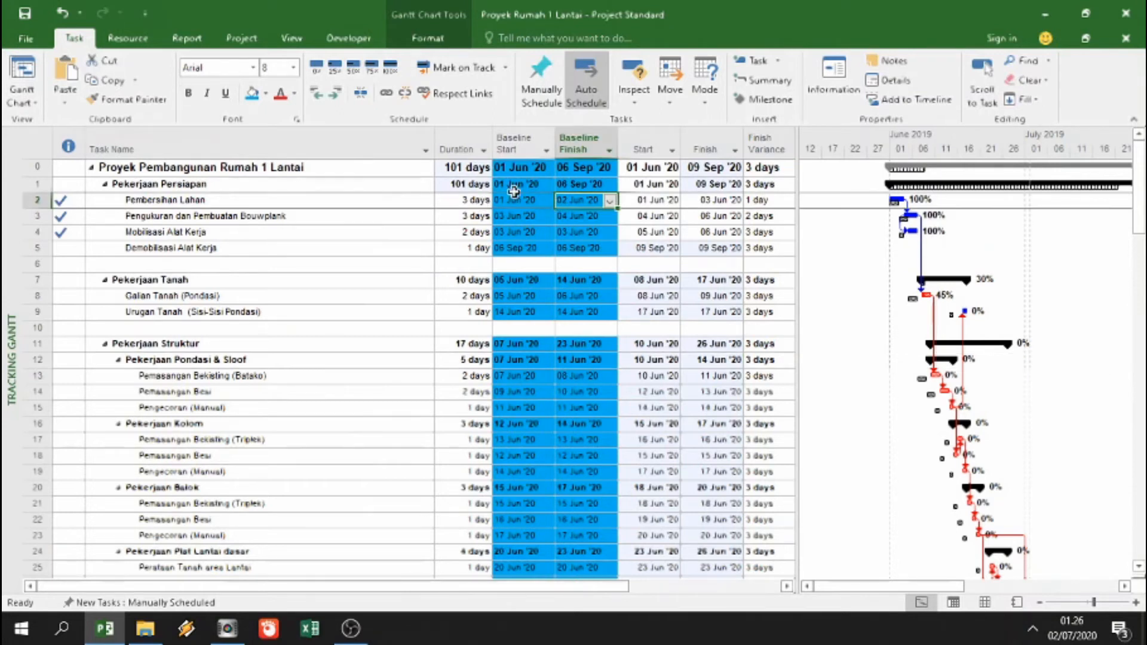
{"action": "left_click", "coordinate": [657, 142]}
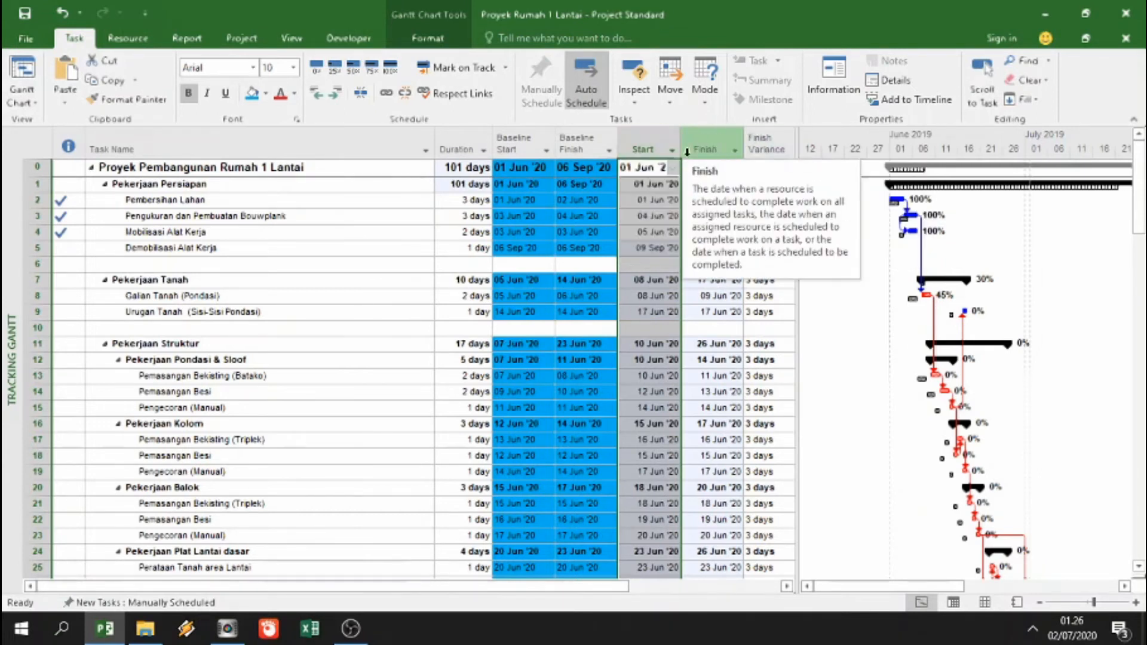
{"action": "left_click", "coordinate": [648, 216]}
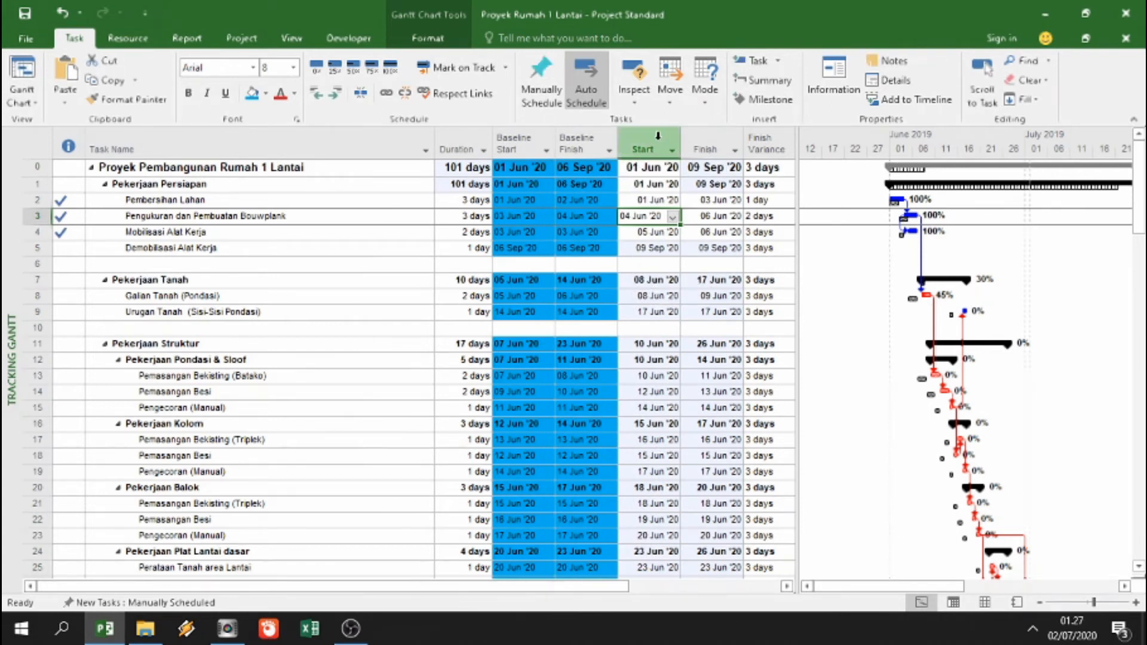
{"action": "left_click_drag", "start_coordinate": [658, 136], "coordinate": [704, 134]}
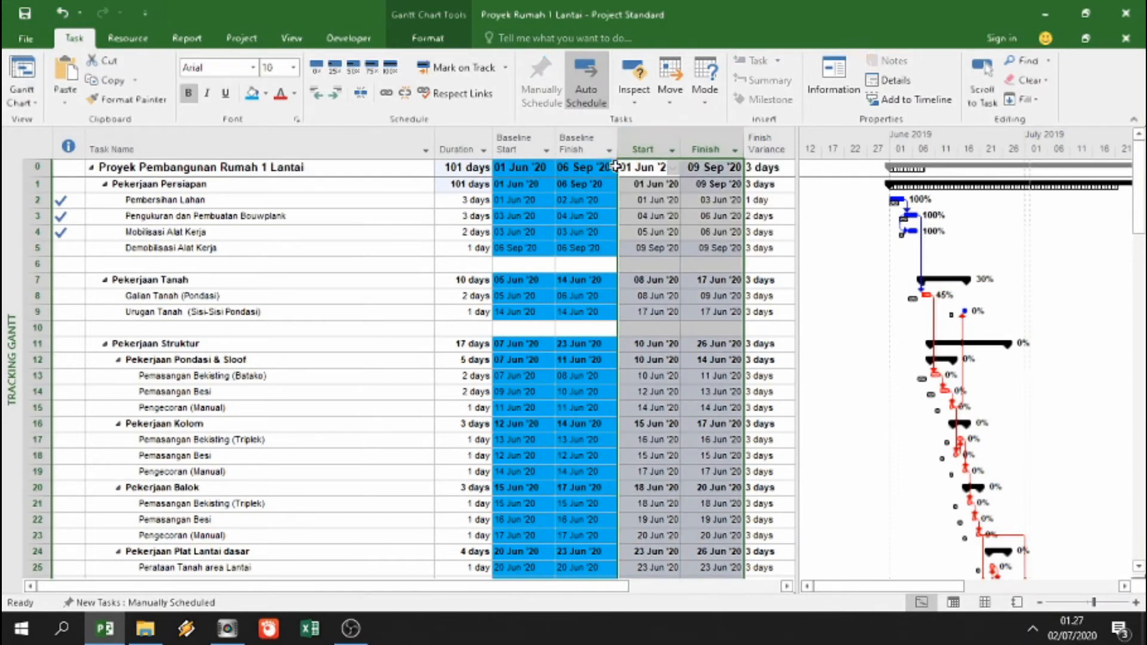
- Save the current schedule of the entire project as Baseline 1
{"action": "left_click", "coordinate": [238, 41]}
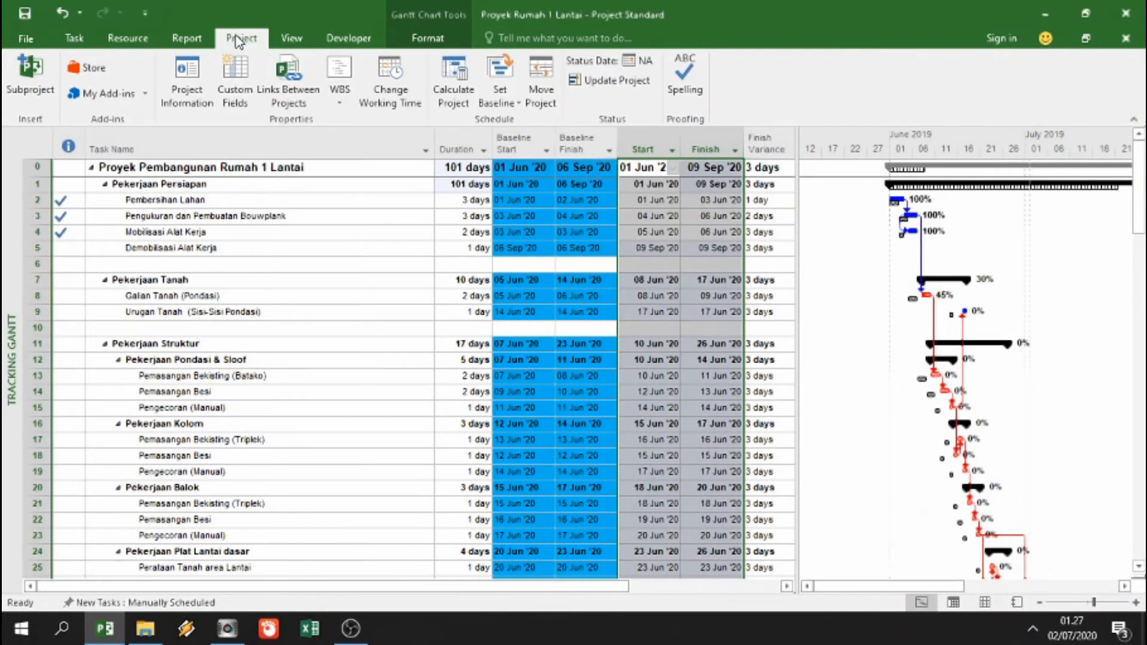
{"action": "left_click", "coordinate": [495, 105]}
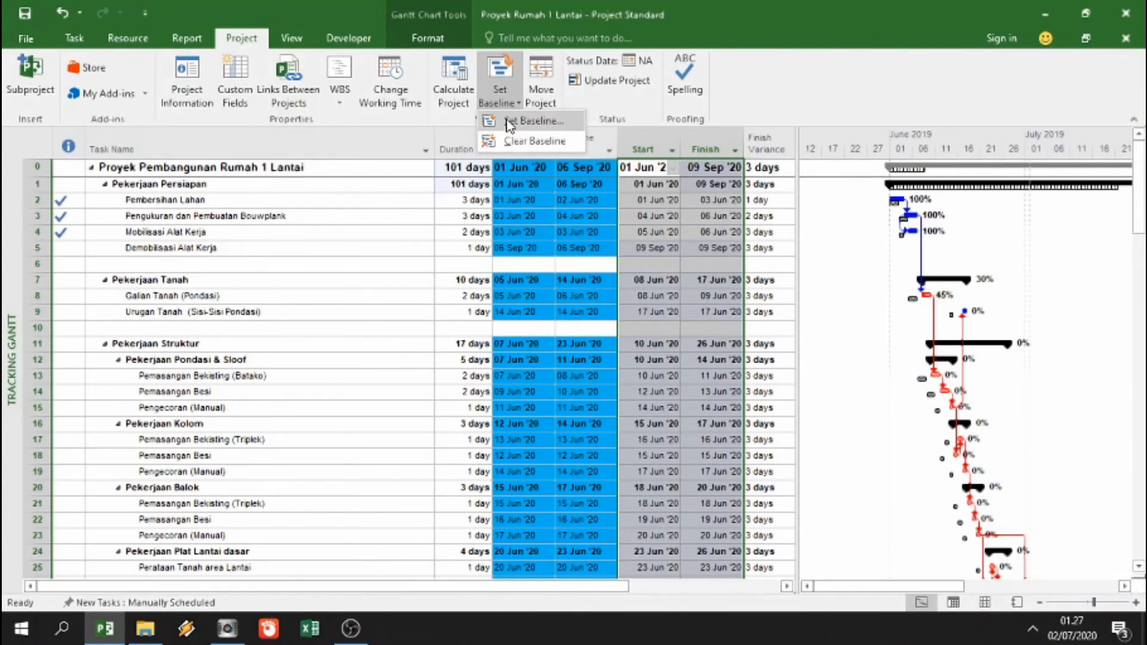
{"action": "left_click", "coordinate": [526, 121]}
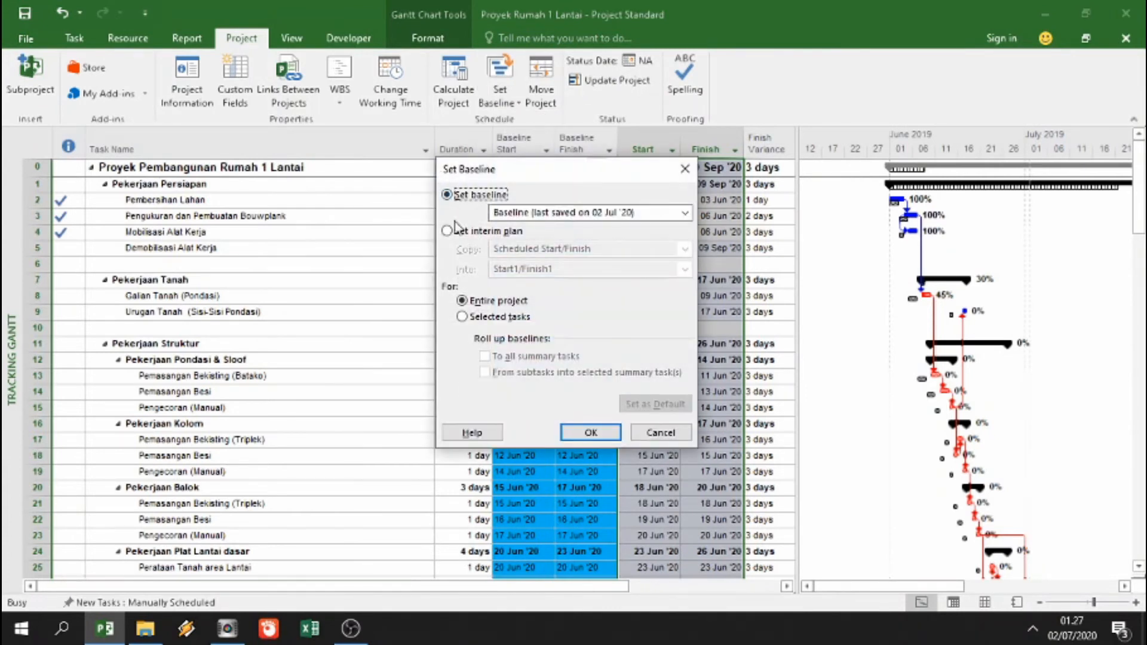
{"action": "left_click", "coordinate": [527, 214]}
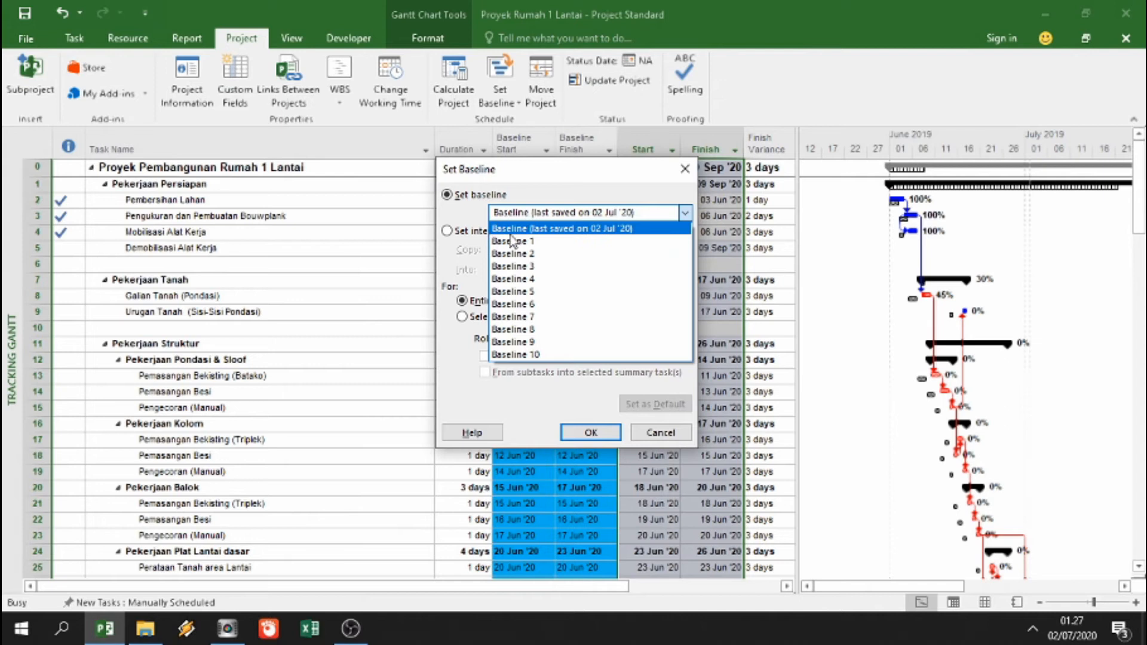
{"action": "left_click", "coordinate": [545, 186]}
{"action": "left_click_drag", "start_coordinate": [524, 174], "coordinate": [289, 184]}
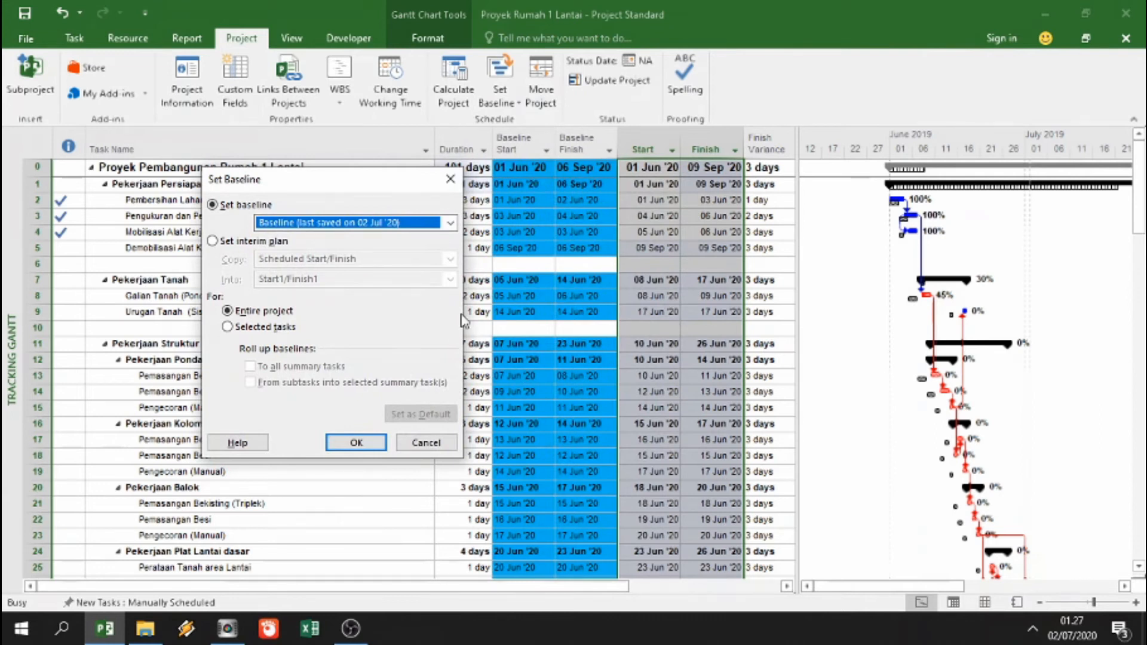
{"action": "left_click", "coordinate": [358, 229]}
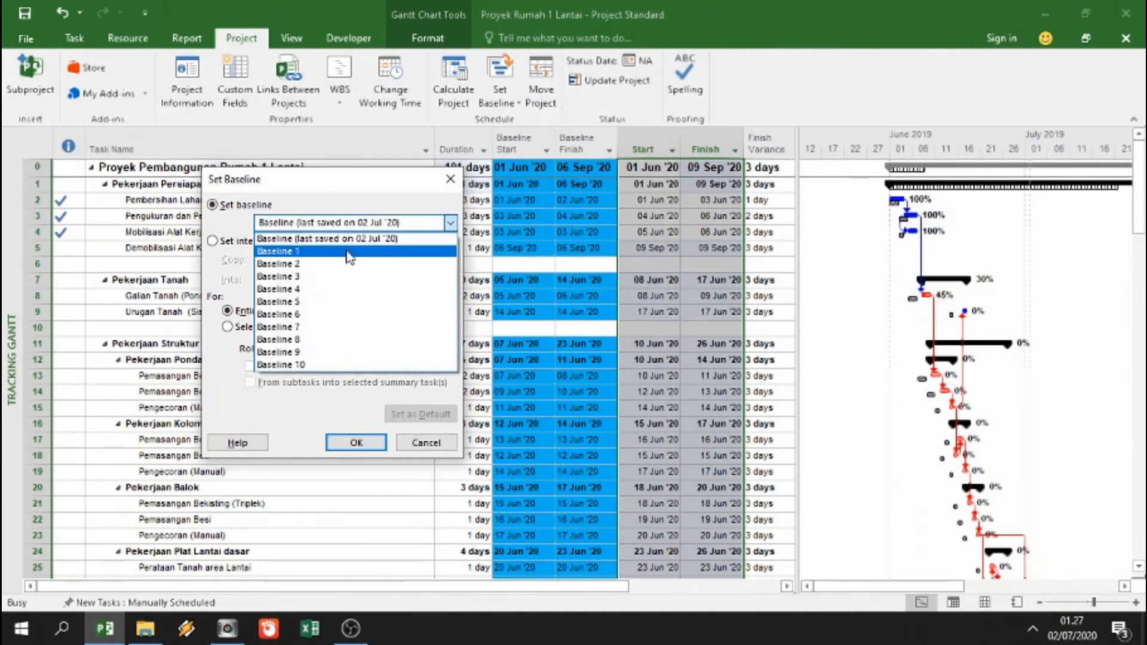
{"action": "left_click", "coordinate": [350, 252]}
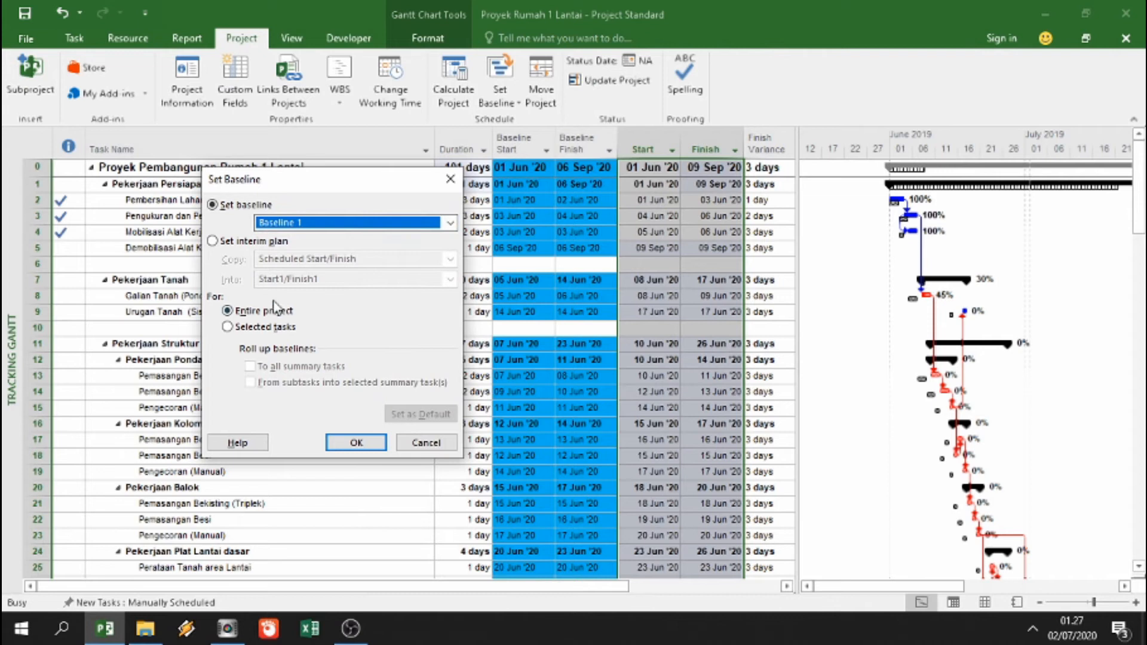
{"action": "left_click", "coordinate": [354, 444]}
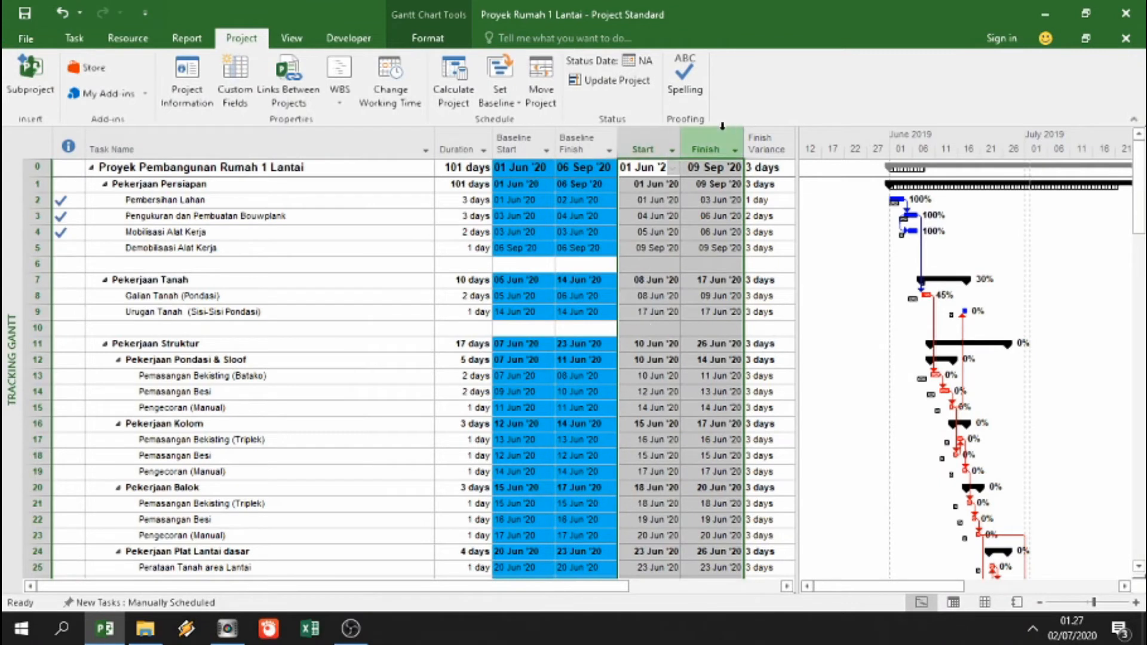
- Check the list of saved baselines in the Set Baseline dialog and leave it without setting another one
{"action": "left_click", "coordinate": [503, 100]}
{"action": "left_click", "coordinate": [514, 122]}
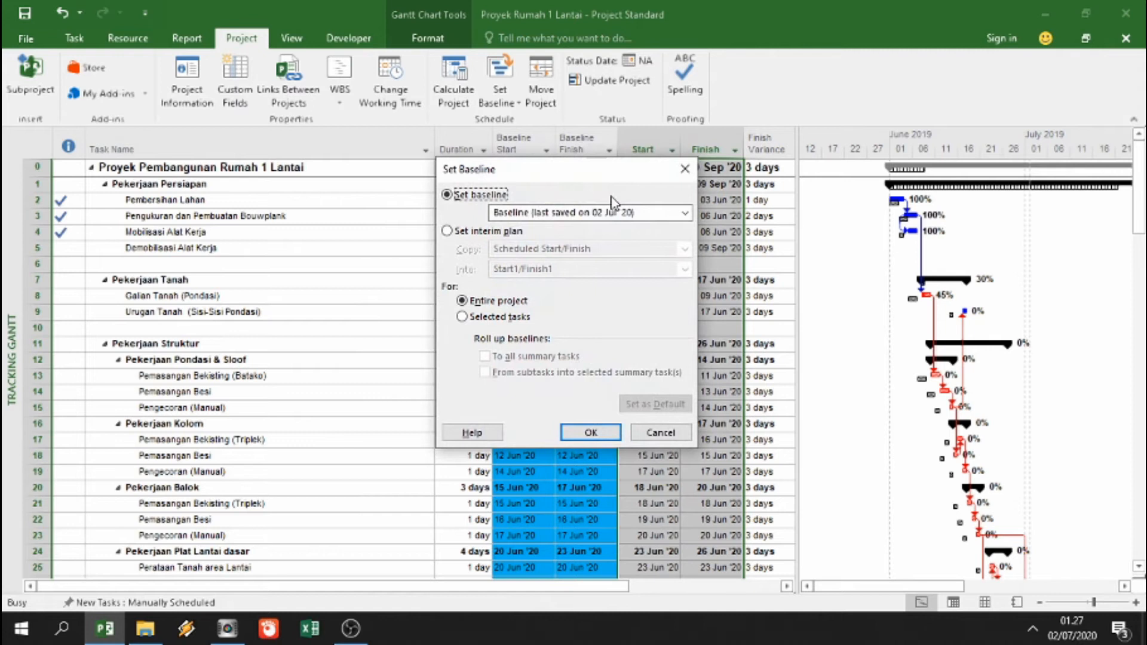
{"action": "left_click", "coordinate": [598, 213]}
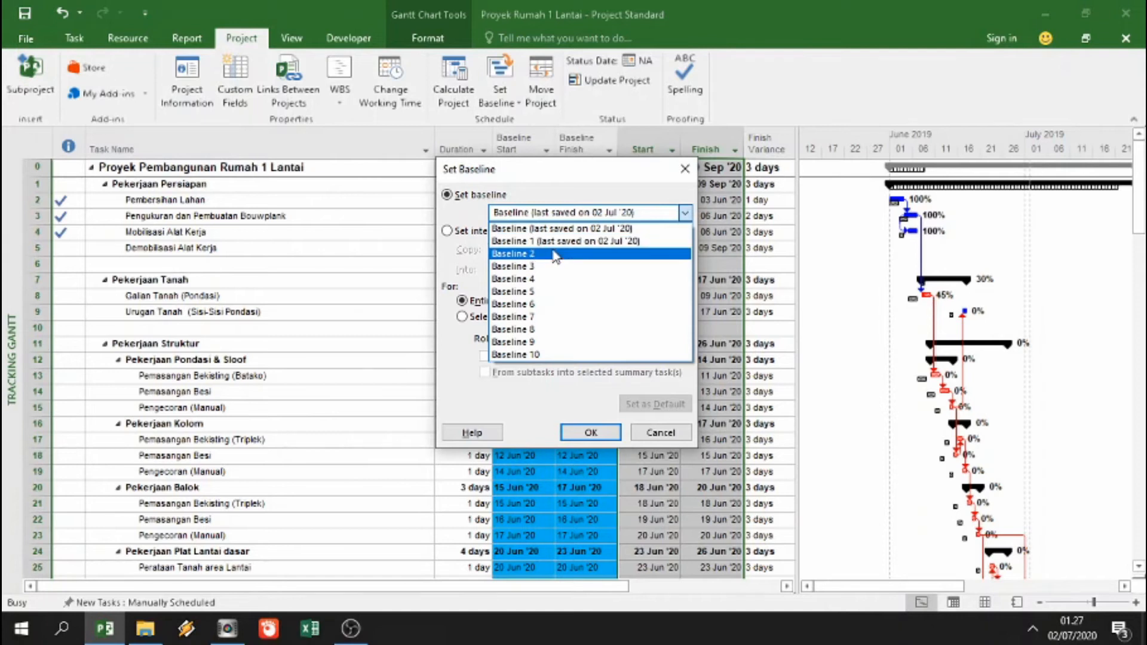
{"action": "left_click", "coordinate": [644, 444]}
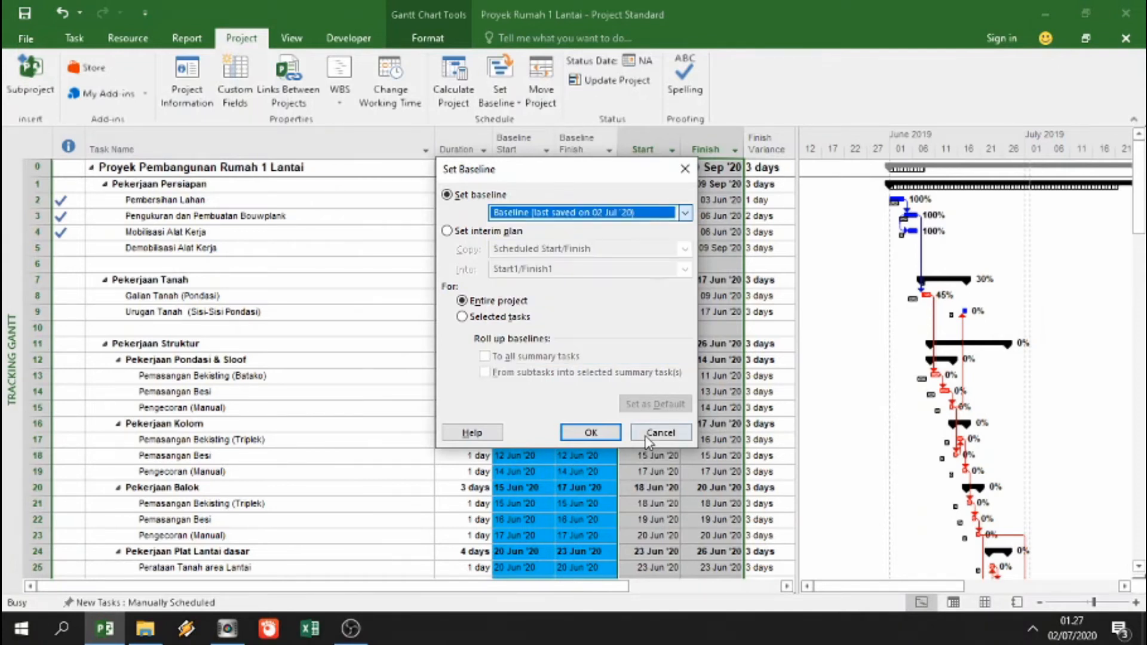
{"action": "left_click", "coordinate": [653, 435]}
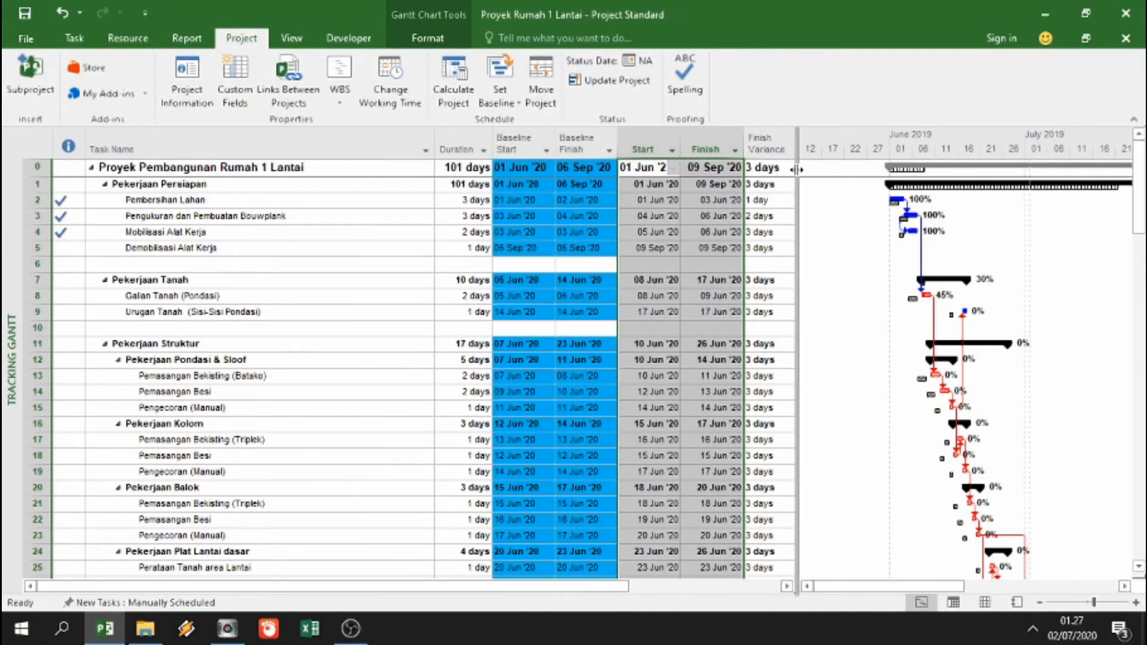
- Widen the task table and insert a Baseline1 Start column before the Start column
{"action": "left_click_drag", "start_coordinate": [788, 168], "coordinate": [876, 168]}
{"action": "right_click", "coordinate": [646, 139]}
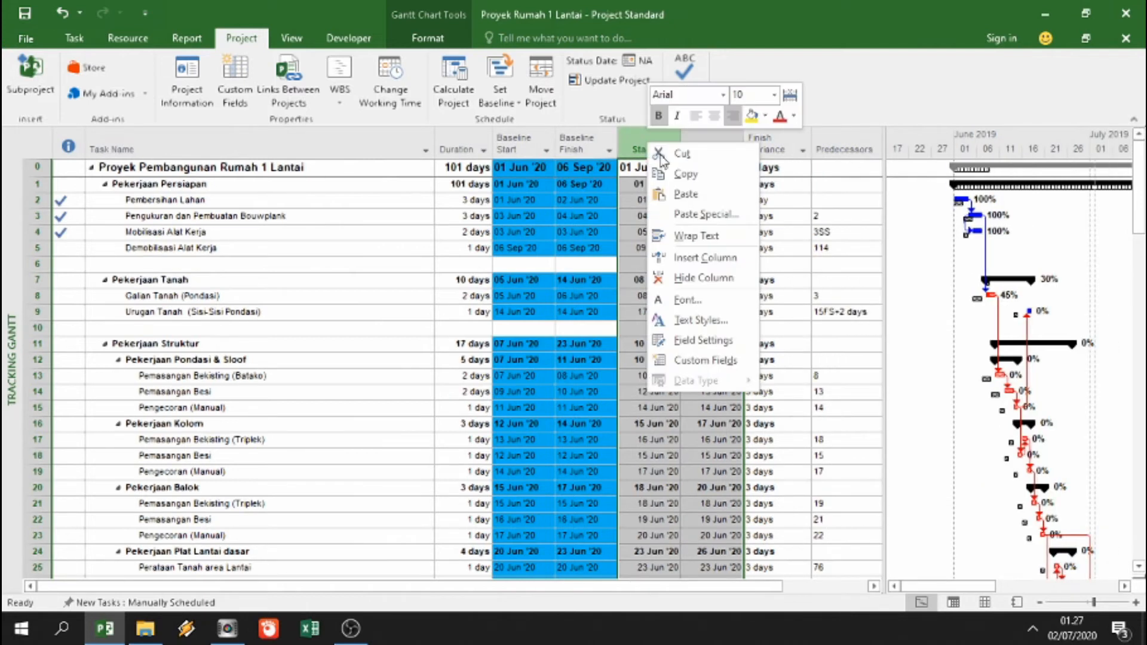
{"action": "left_click", "coordinate": [704, 261]}
{"action": "type", "text": "baseline"}
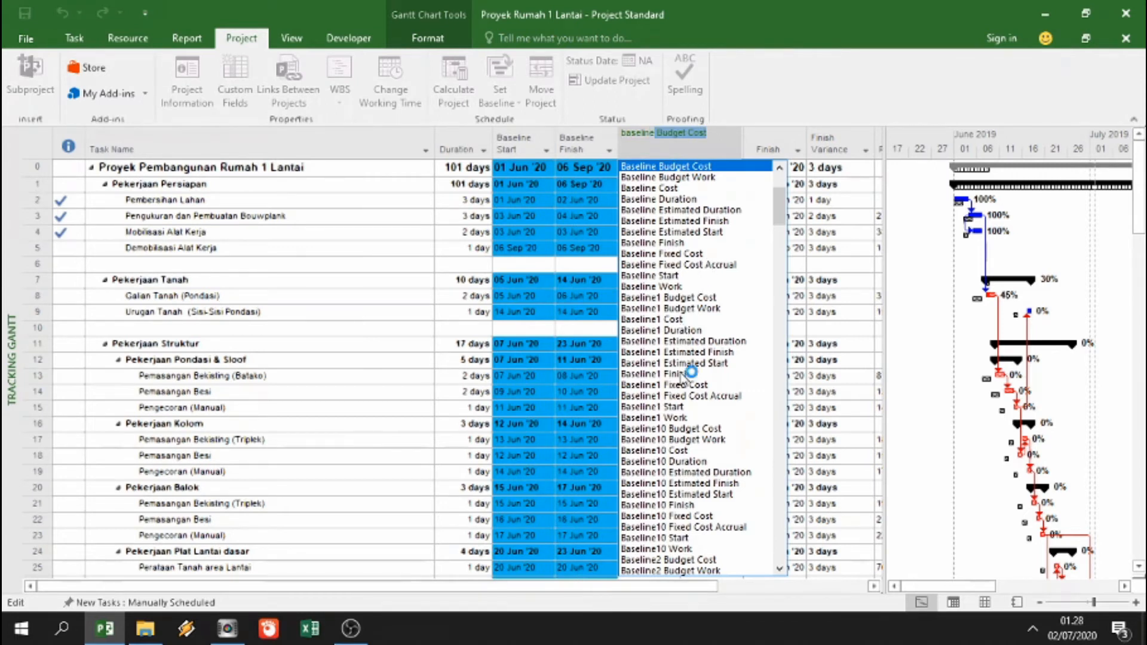
{"action": "left_click", "coordinate": [670, 406]}
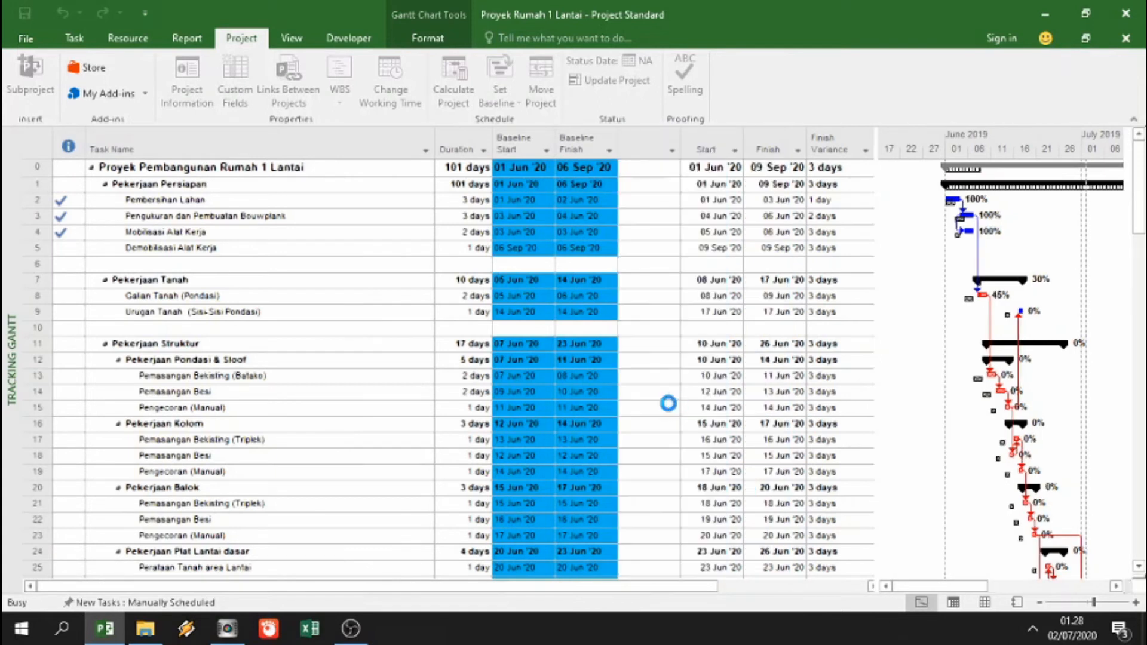
- Insert a Baseline1 Finish column before the Start column in the task table
{"action": "right_click", "coordinate": [705, 140]}
{"action": "left_click", "coordinate": [751, 260]}
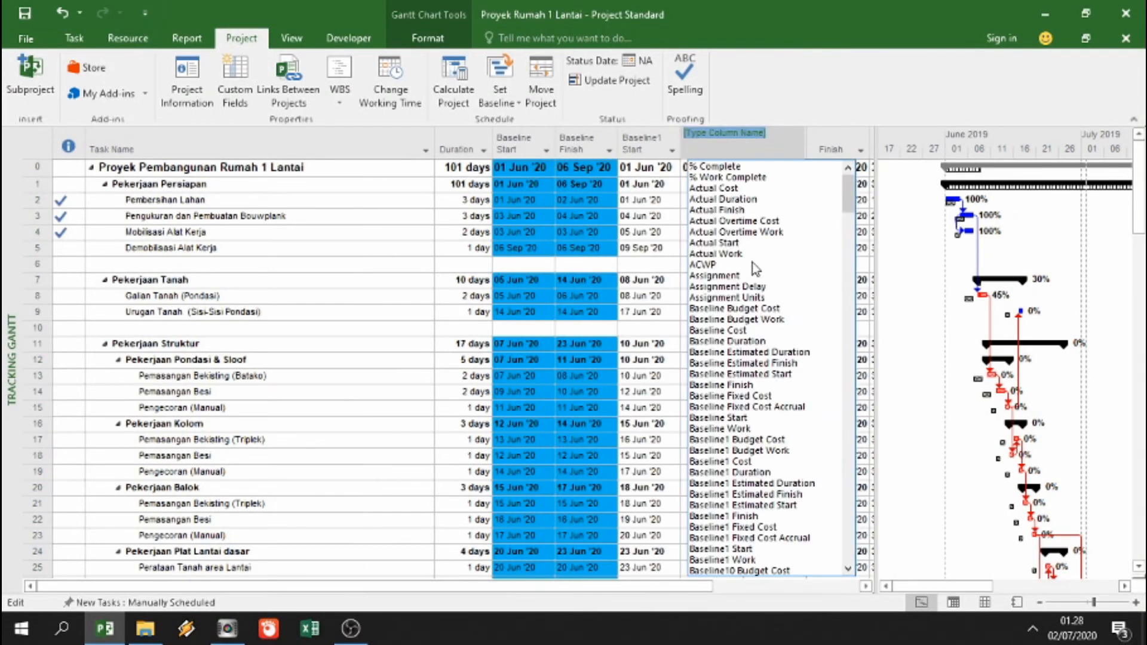
{"action": "type", "text": "baseline Budget Cost"}
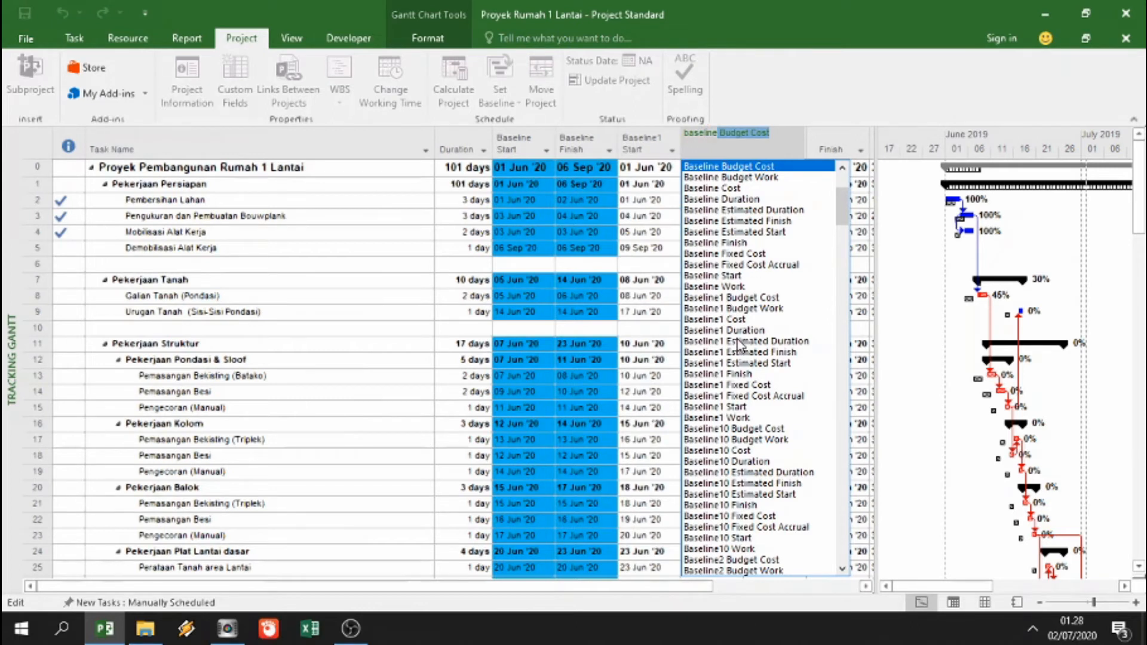
{"action": "left_click", "coordinate": [741, 375]}
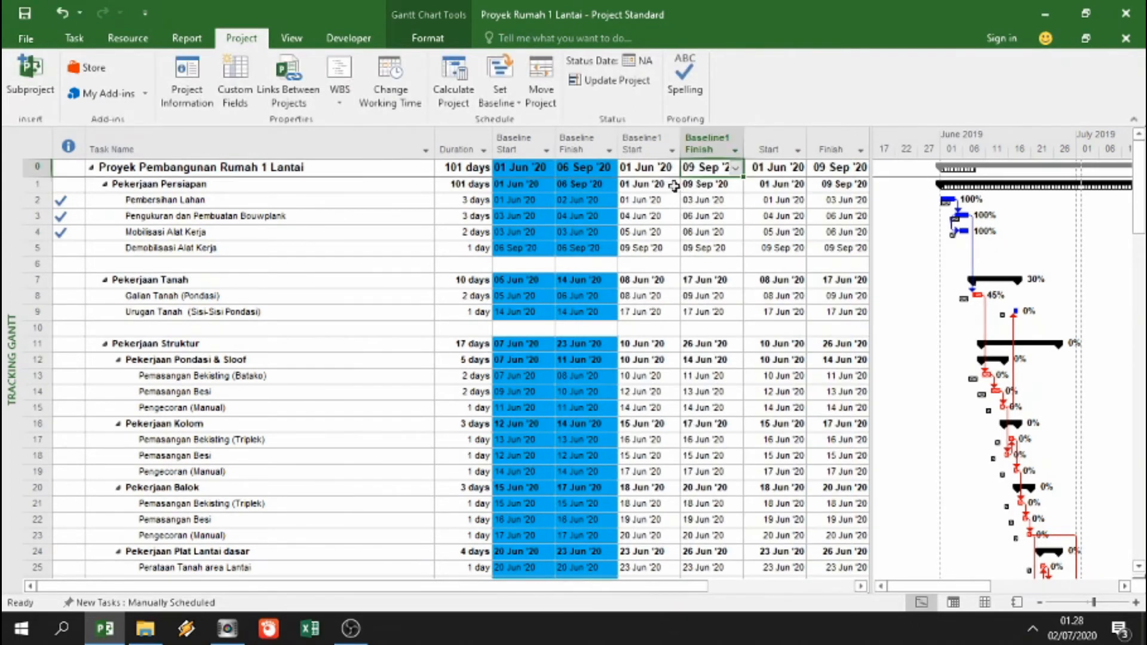
- Fill the Baseline1 Start and Baseline1 Finish columns with yellow and widen the table to include Finish Variance
{"action": "left_click_drag", "start_coordinate": [646, 139], "coordinate": [714, 144]}
{"action": "left_click", "coordinate": [74, 38]}
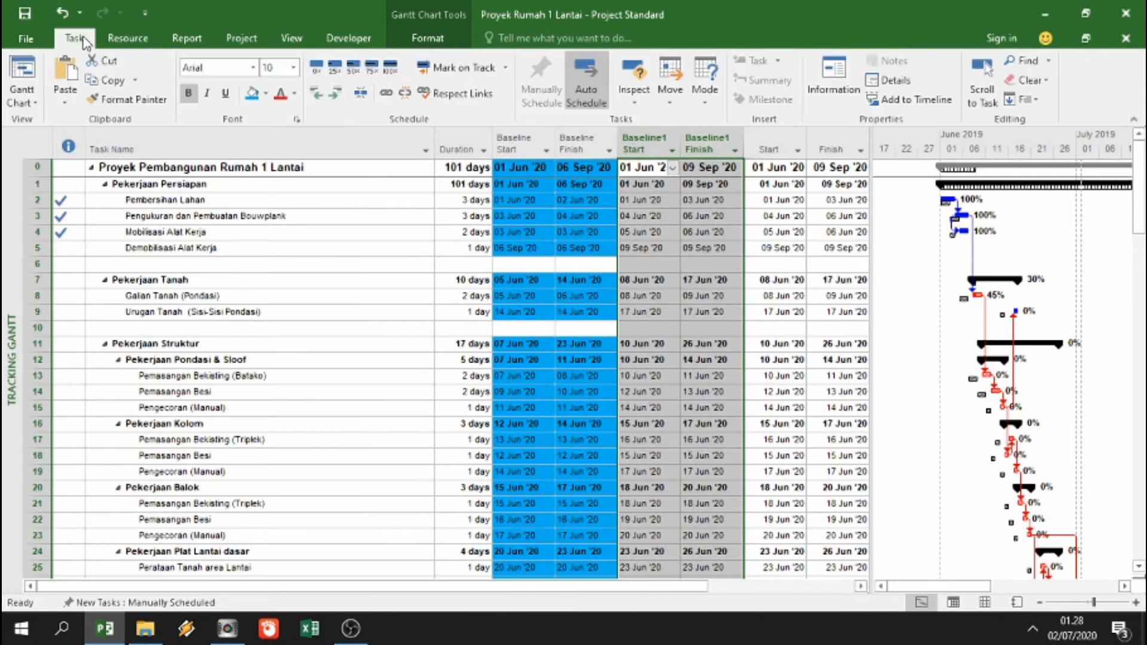
{"action": "left_click", "coordinate": [266, 95]}
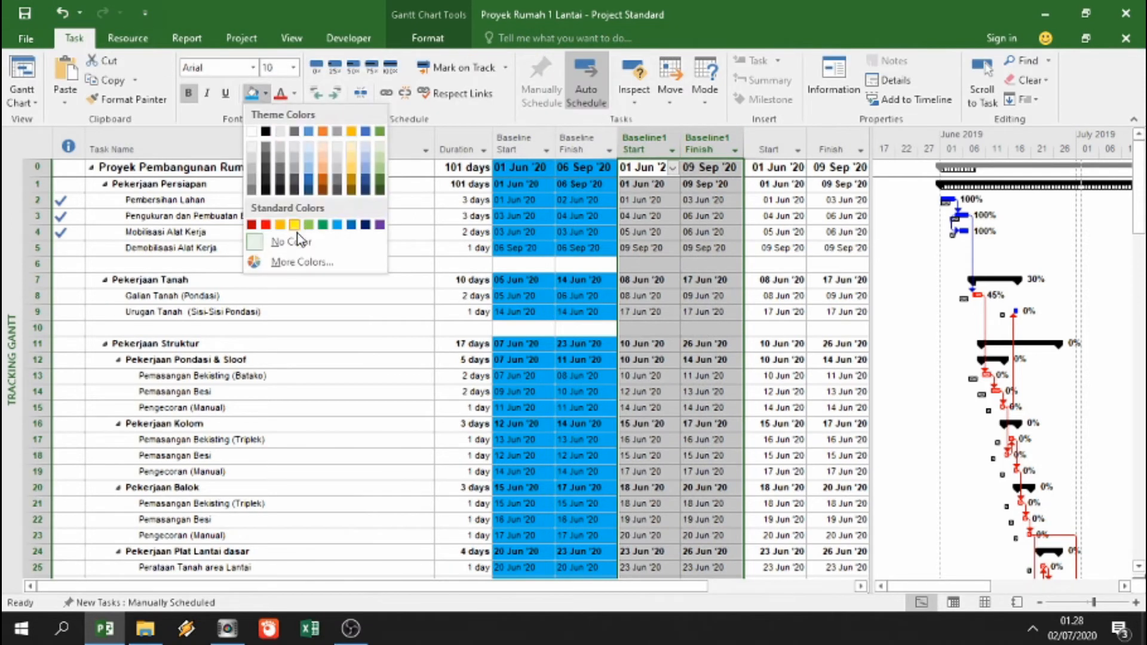
{"action": "left_click", "coordinate": [295, 226]}
{"action": "left_click_drag", "start_coordinate": [871, 268], "coordinate": [942, 268]}
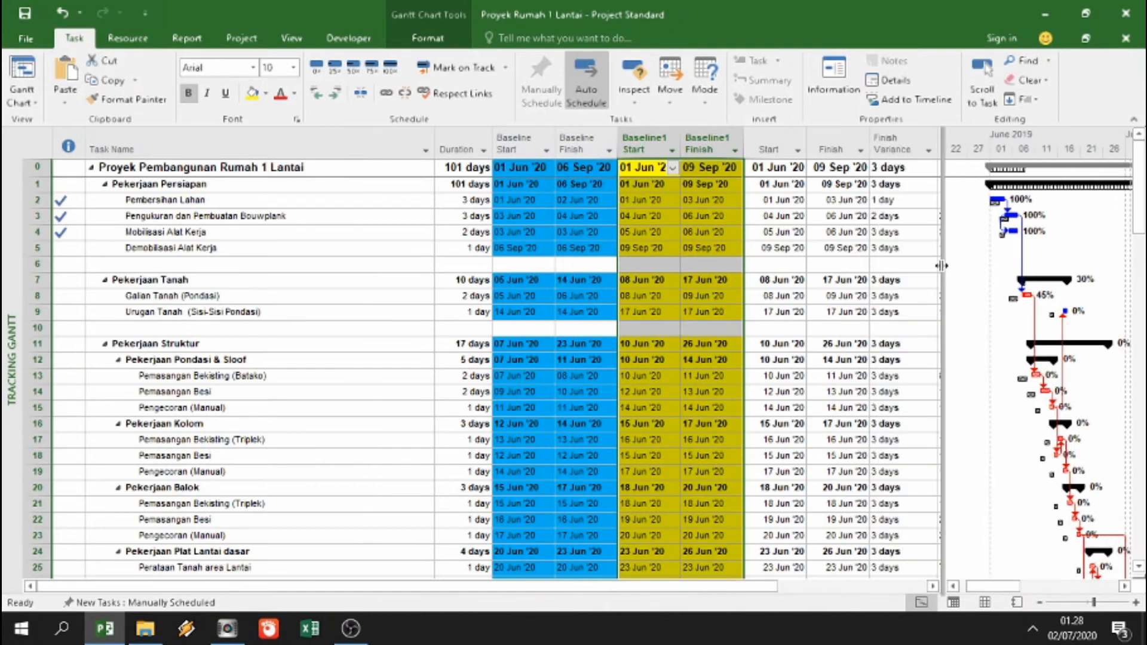
- Compare the Baseline1 Start and Finish dates of the Pekerjaan Persiapan tasks with their original baseline and current dates
{"action": "left_click", "coordinate": [651, 199]}
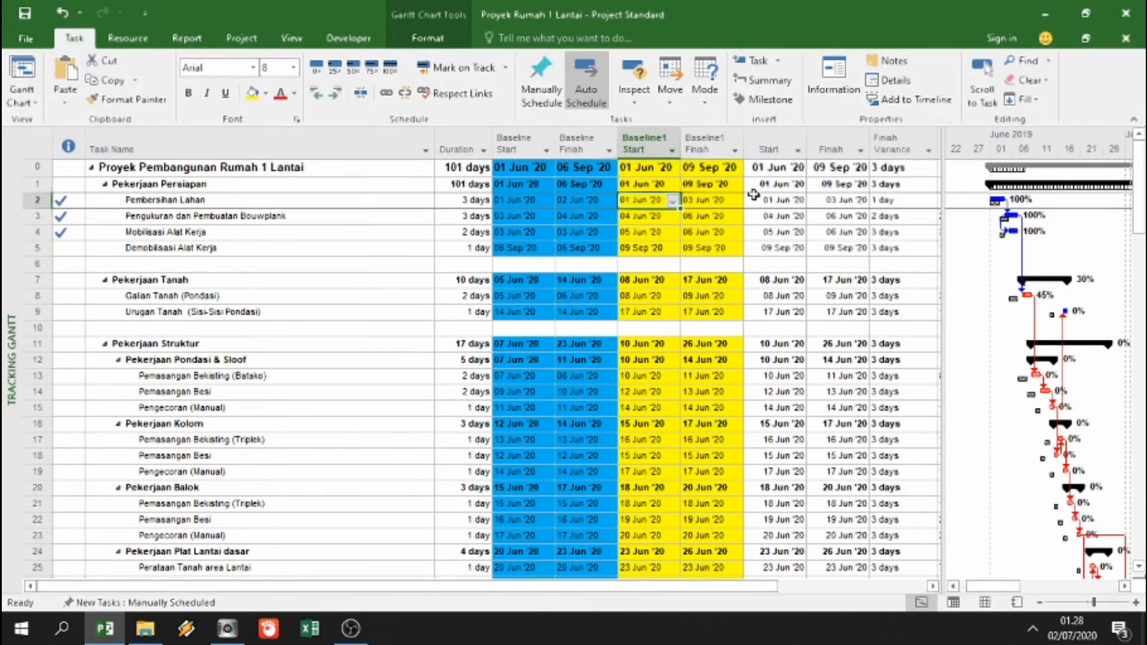
{"action": "key", "text": "Right"}
{"action": "key", "text": "Right"}
{"action": "key", "text": "Right"}
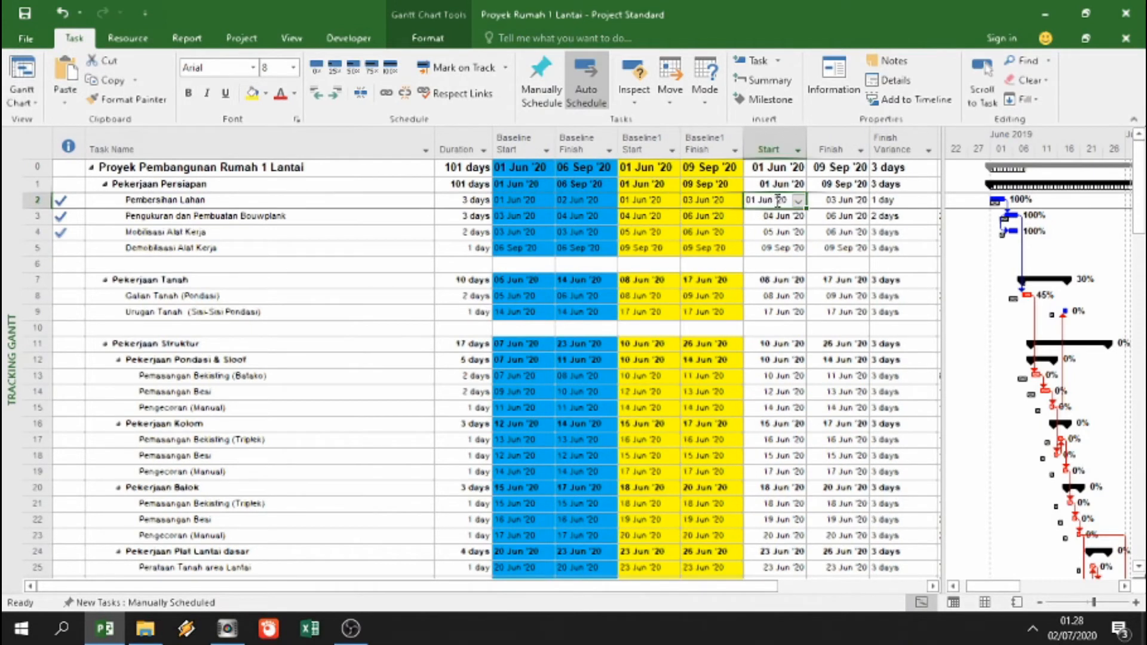
{"action": "left_click", "coordinate": [688, 213]}
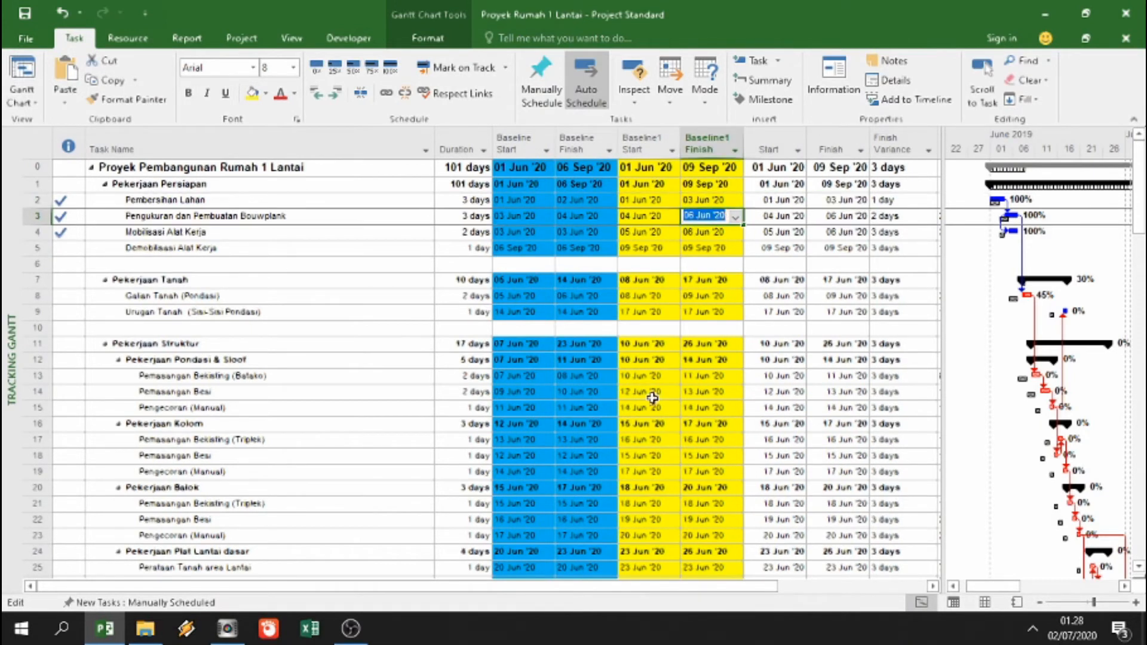
{"action": "left_click", "coordinate": [652, 246]}
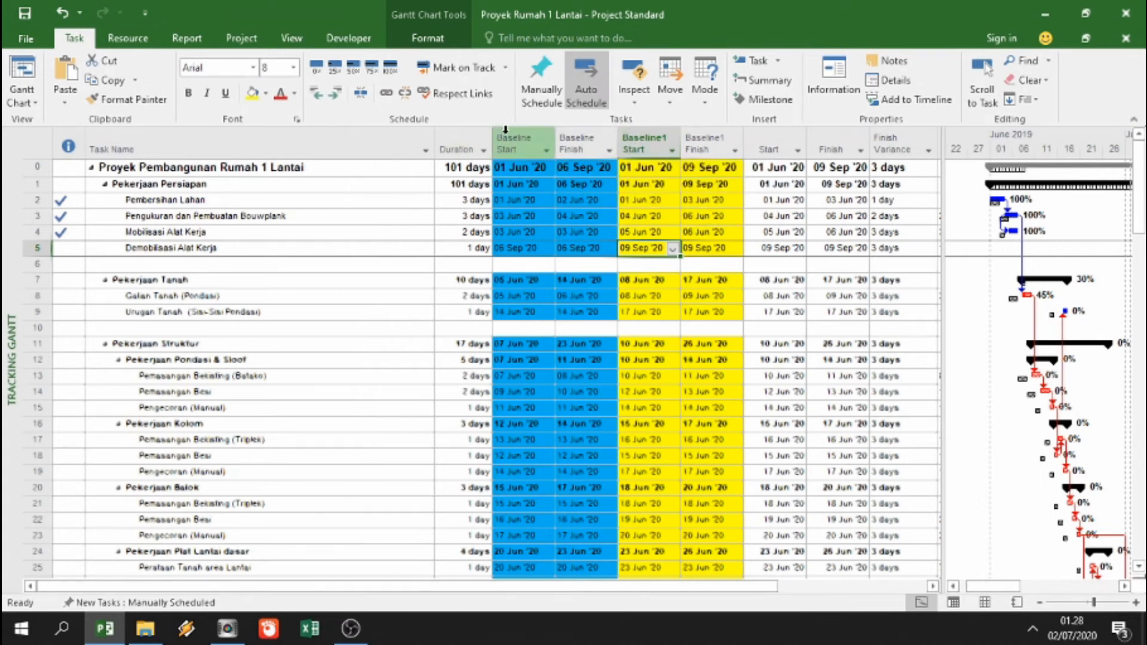
{"action": "left_click", "coordinate": [689, 201]}
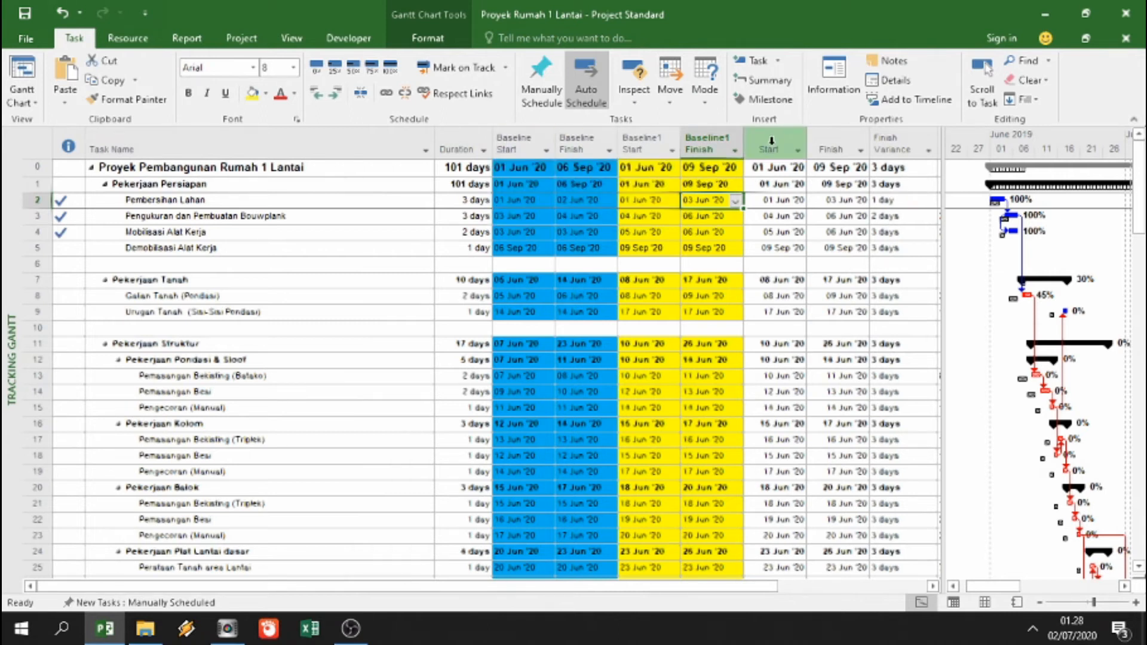
{"action": "left_click", "coordinate": [654, 232]}
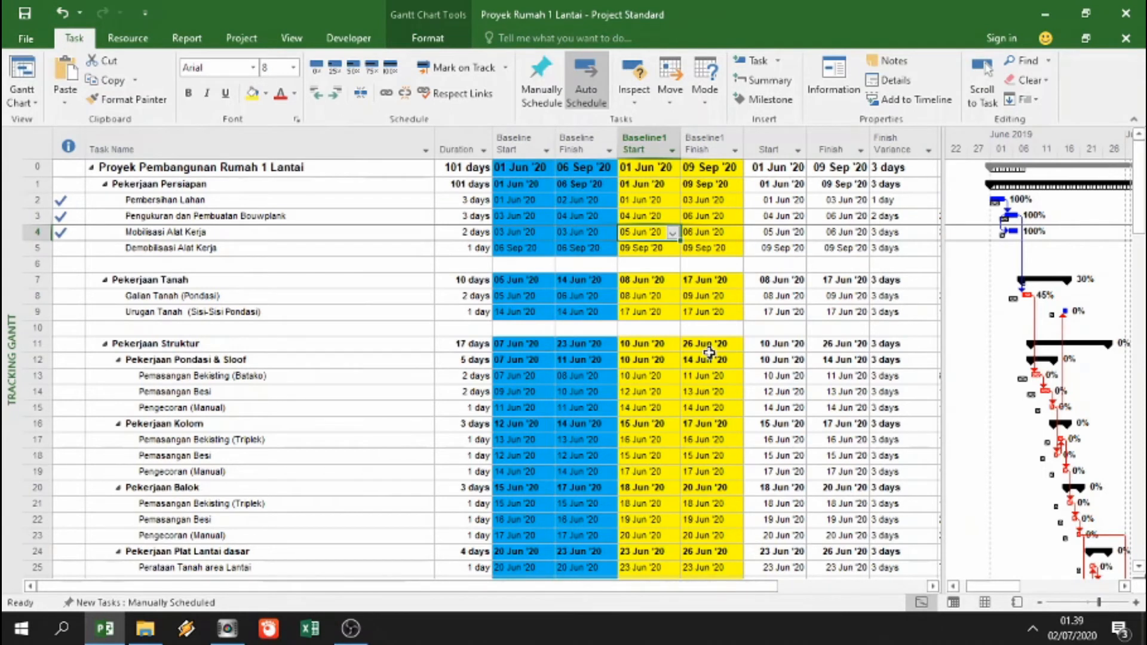
- Look at the options of the Clear Baseline dialog and leave it without clearing a baseline
{"action": "left_click", "coordinate": [241, 38]}
{"action": "left_click", "coordinate": [500, 100]}
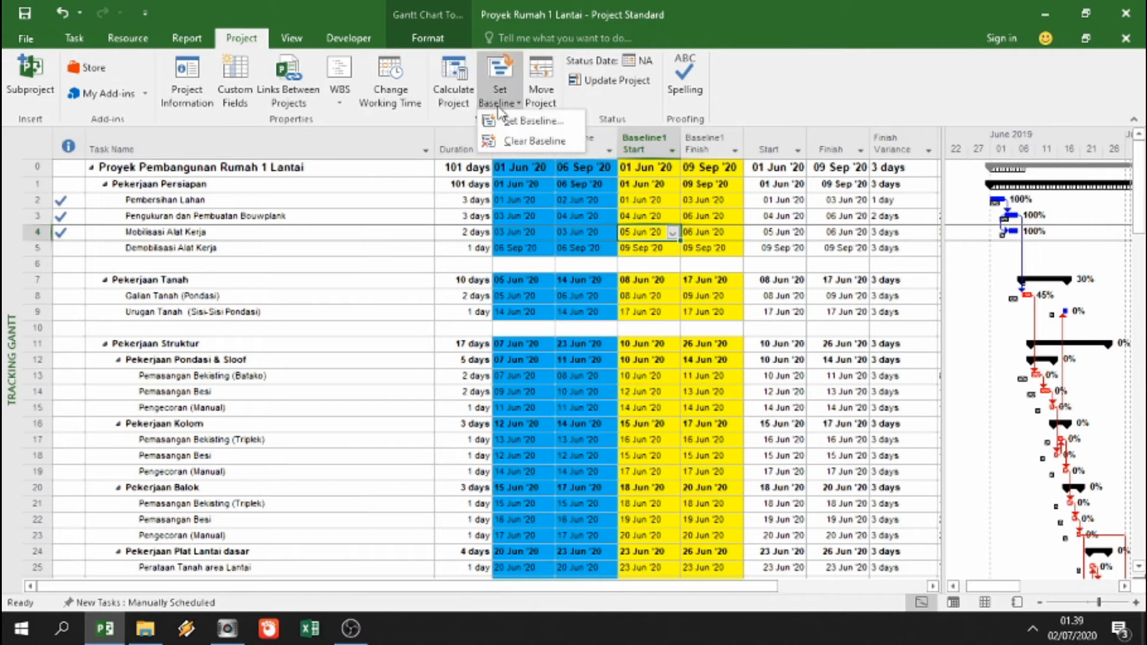
{"action": "left_click", "coordinate": [523, 136]}
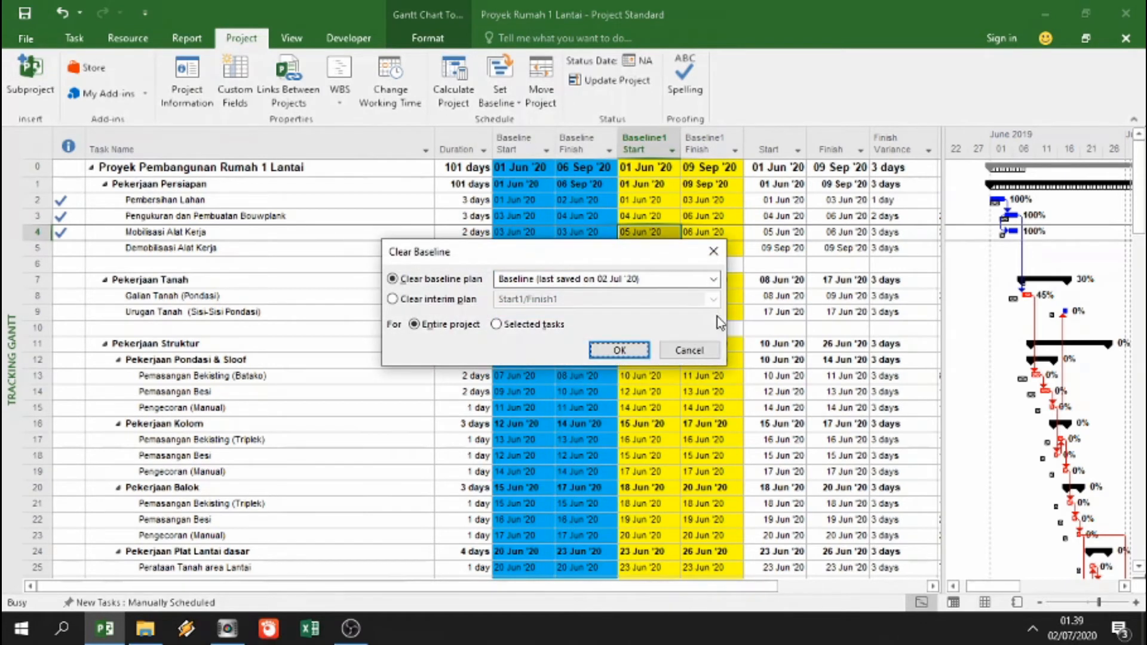
{"action": "left_click", "coordinate": [702, 352]}
- Open the Set Baseline dialog, place it clear of the baseline columns and review the list of baselines
{"action": "left_click", "coordinate": [499, 100]}
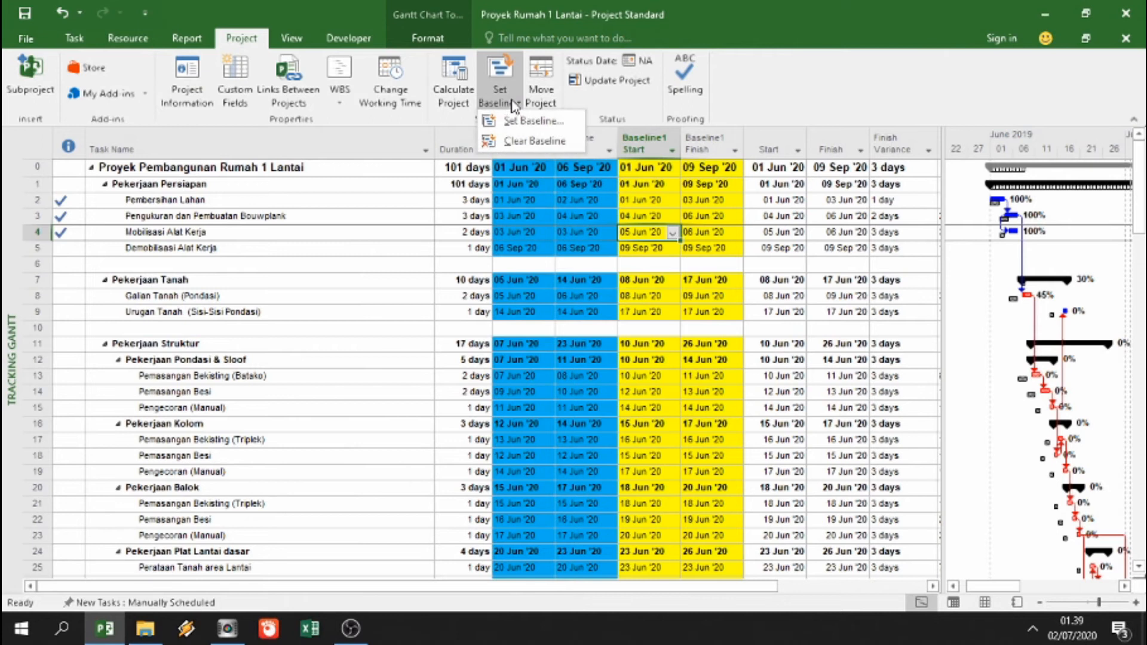
{"action": "left_click", "coordinate": [519, 122]}
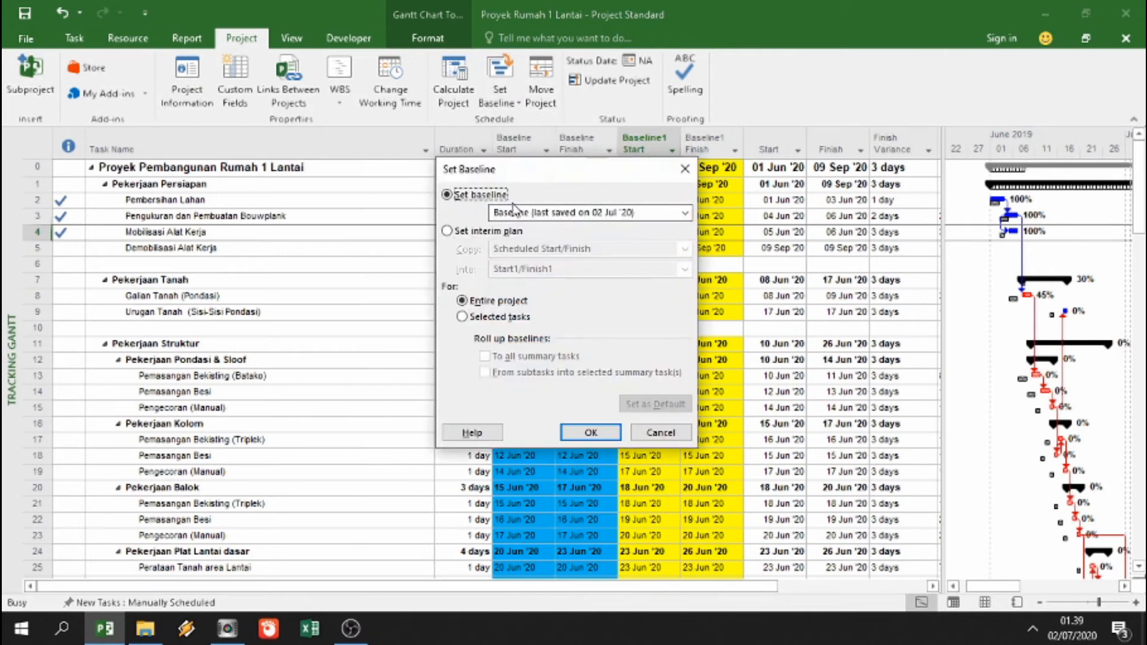
{"action": "left_click", "coordinate": [448, 233]}
{"action": "left_click_drag", "start_coordinate": [531, 170], "coordinate": [372, 183]}
{"action": "left_click", "coordinate": [290, 207]}
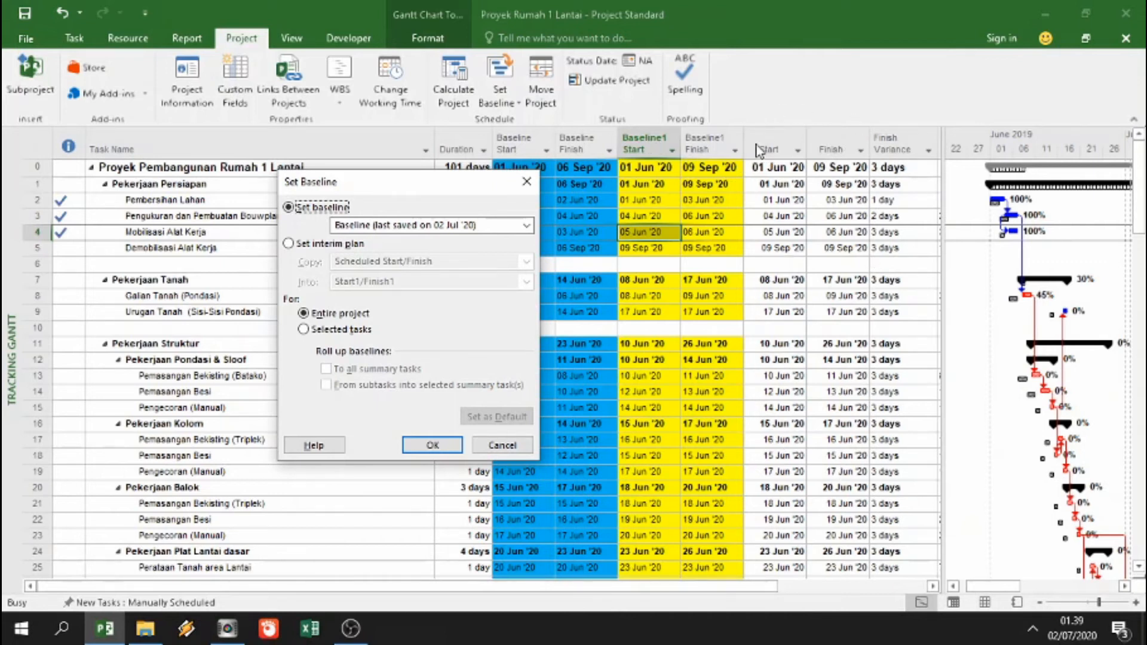
{"action": "left_click", "coordinate": [429, 226]}
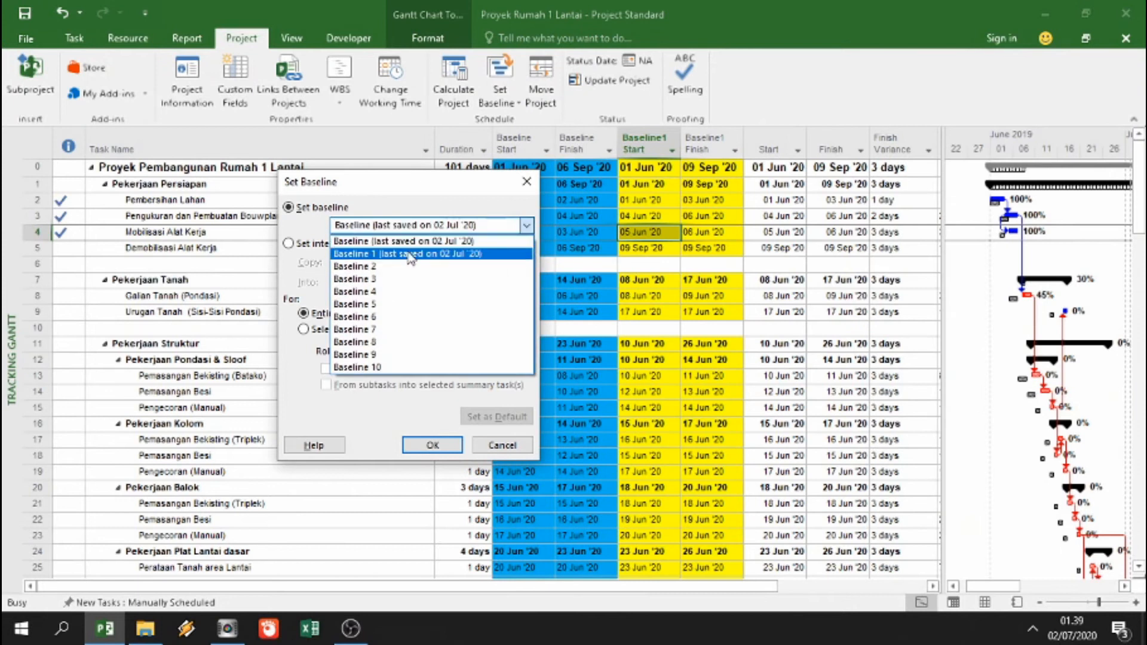
{"action": "left_click", "coordinate": [305, 223]}
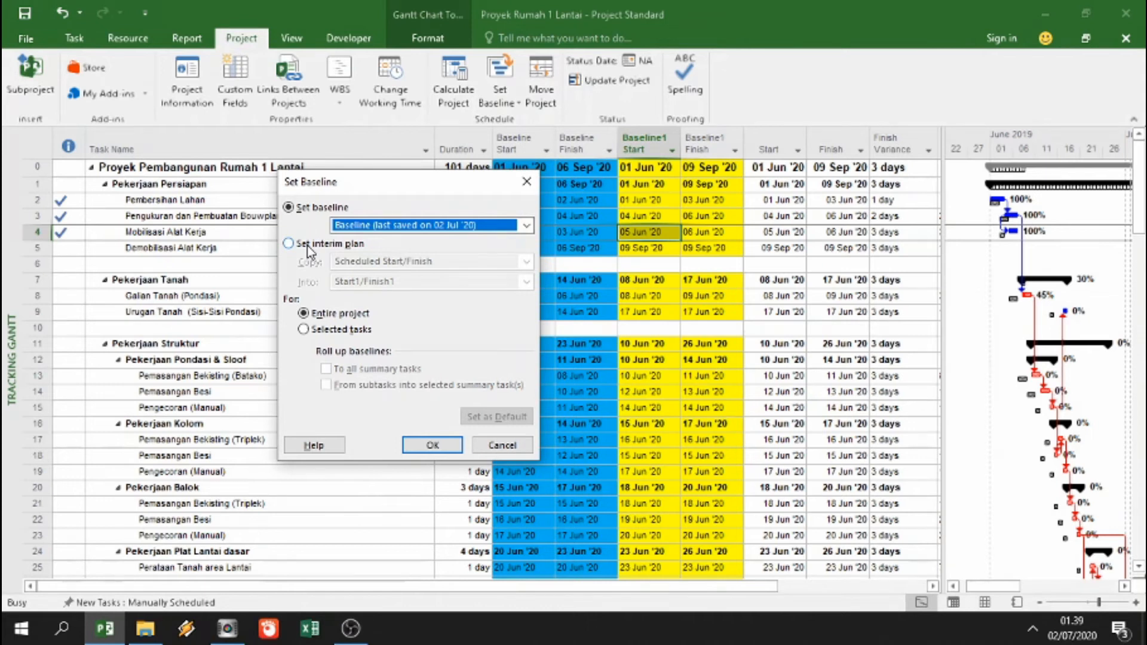
- Switch the dialog to an interim plan and review the available Copy and Into choices
{"action": "left_click", "coordinate": [309, 247]}
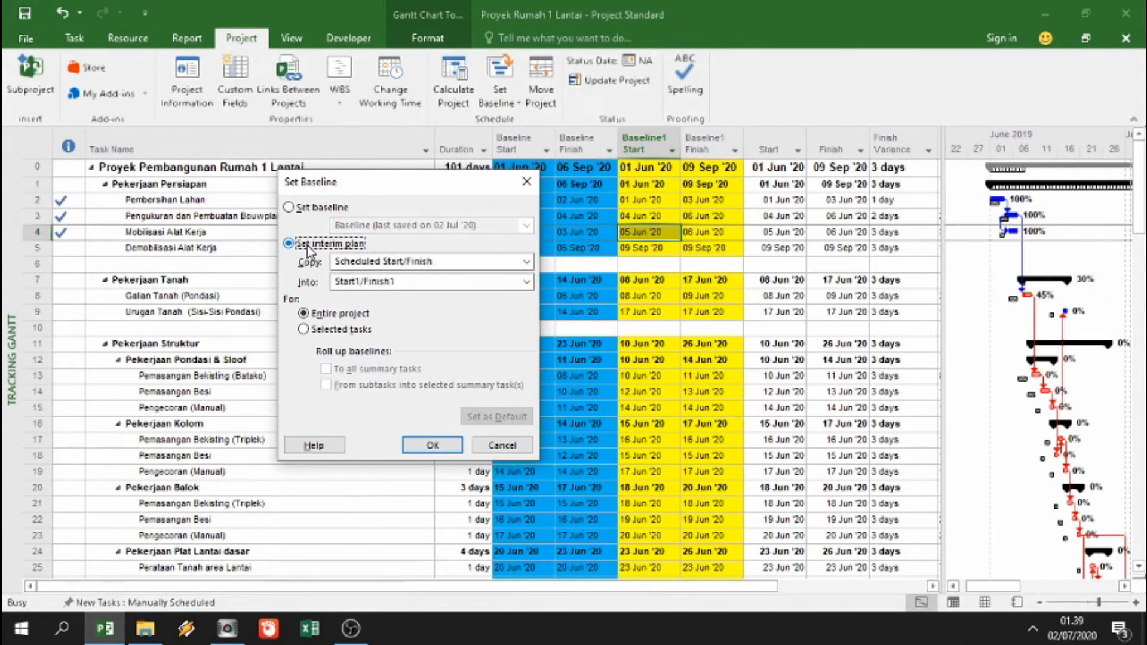
{"action": "left_click", "coordinate": [428, 263]}
{"action": "left_click", "coordinate": [428, 263]}
{"action": "left_click", "coordinate": [428, 282]}
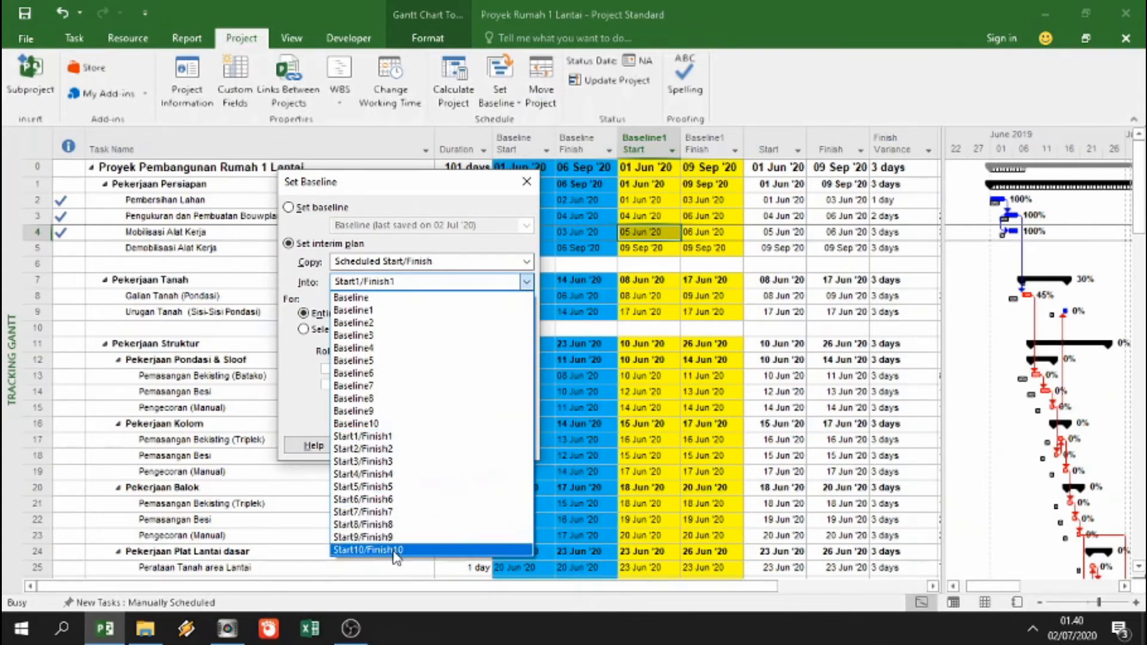
{"action": "left_click", "coordinate": [279, 269]}
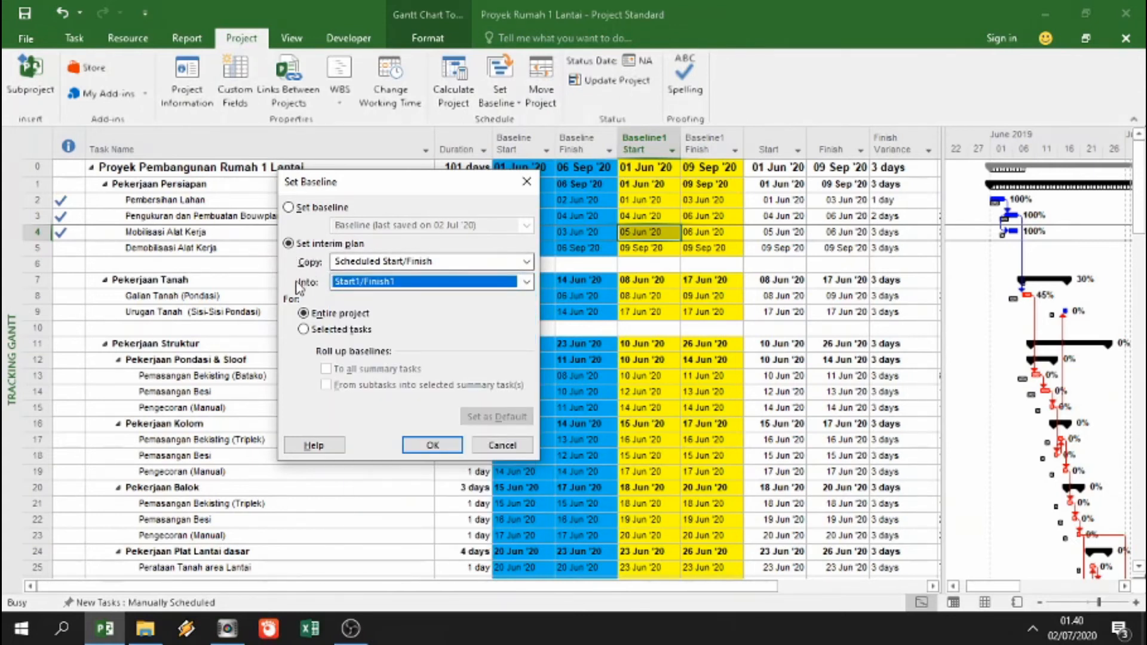
- Try an interim plan copying Baseline into Baseline3 and into Baseline2, and leave the dialog without applying it
{"action": "left_click", "coordinate": [361, 263]}
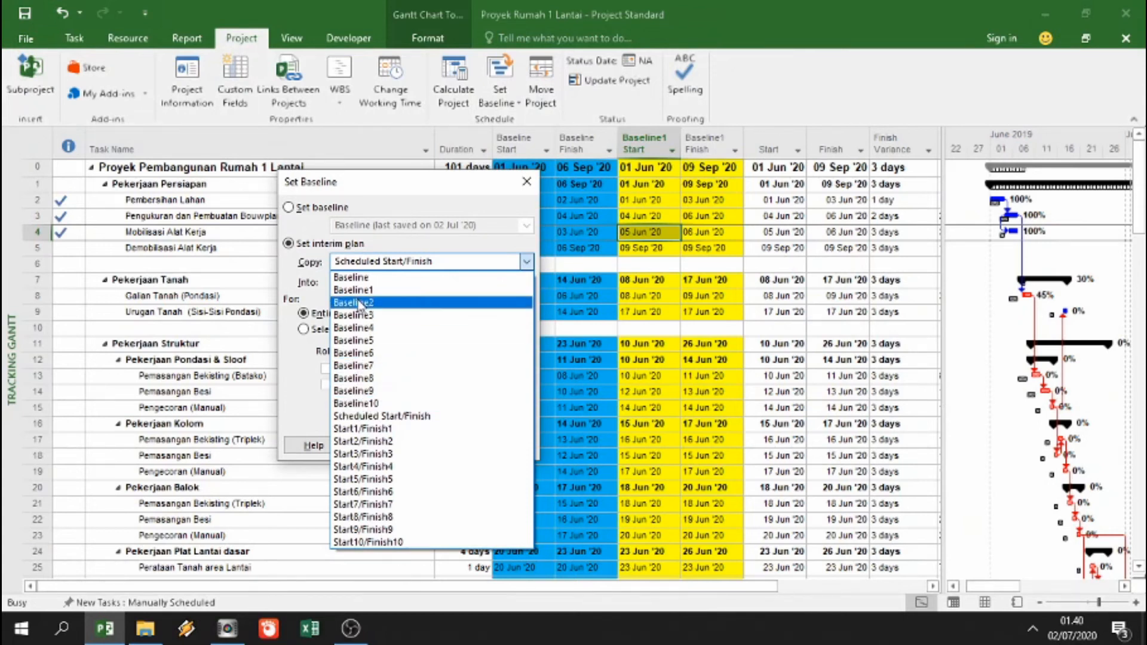
{"action": "left_click", "coordinate": [353, 278]}
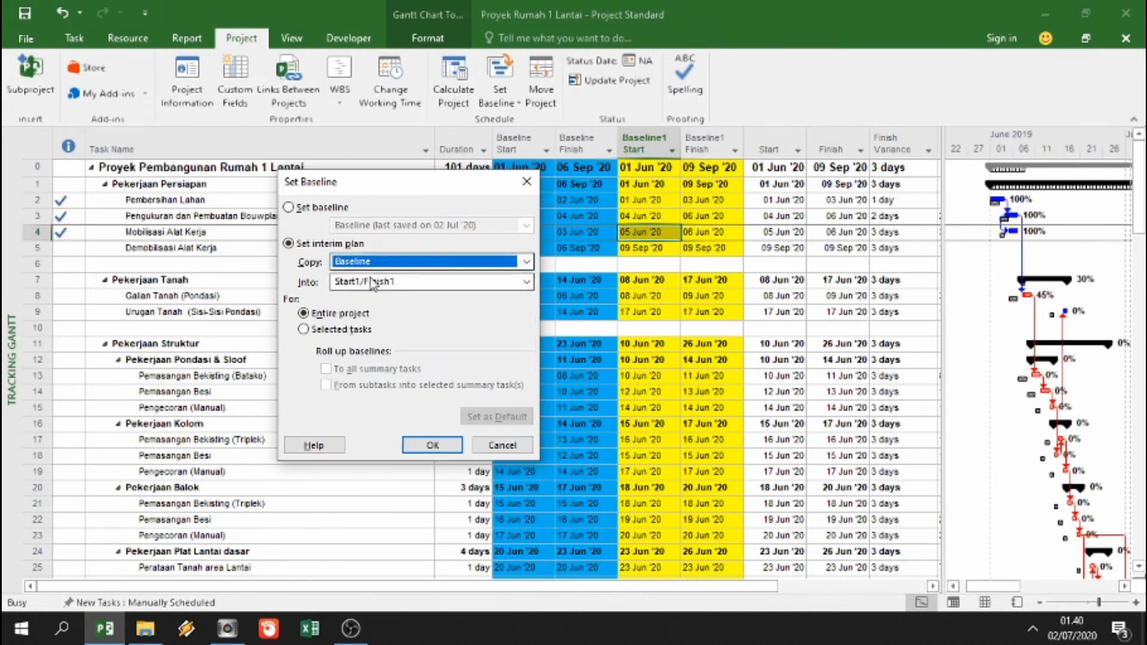
{"action": "left_click", "coordinate": [354, 282]}
{"action": "left_click", "coordinate": [372, 335]}
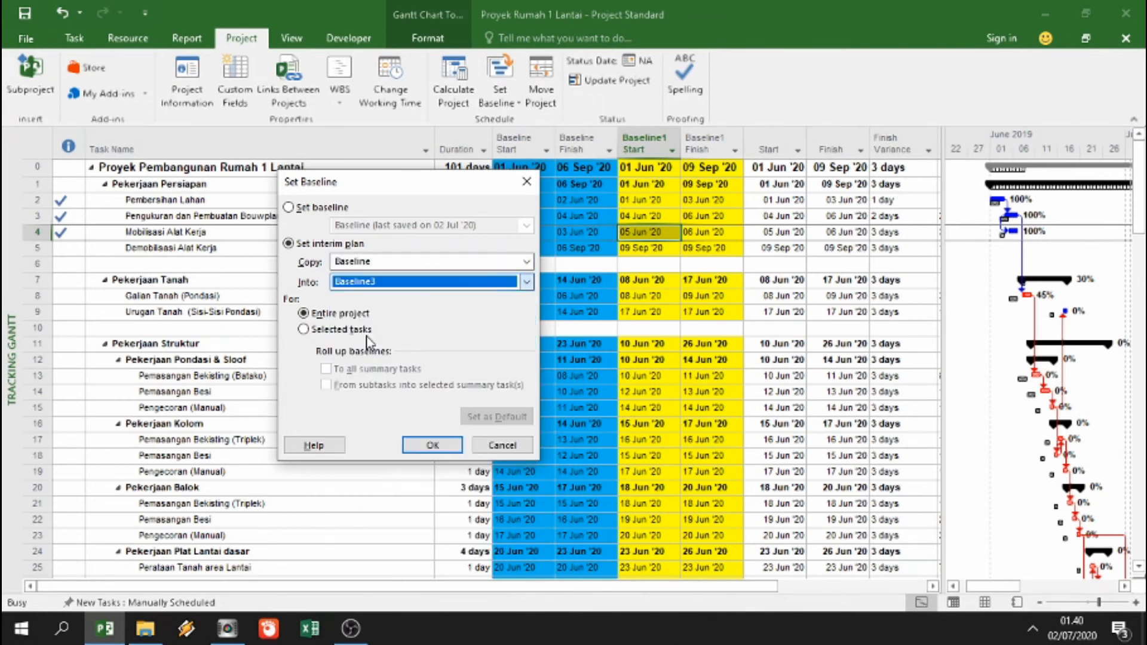
{"action": "left_click", "coordinate": [406, 263]}
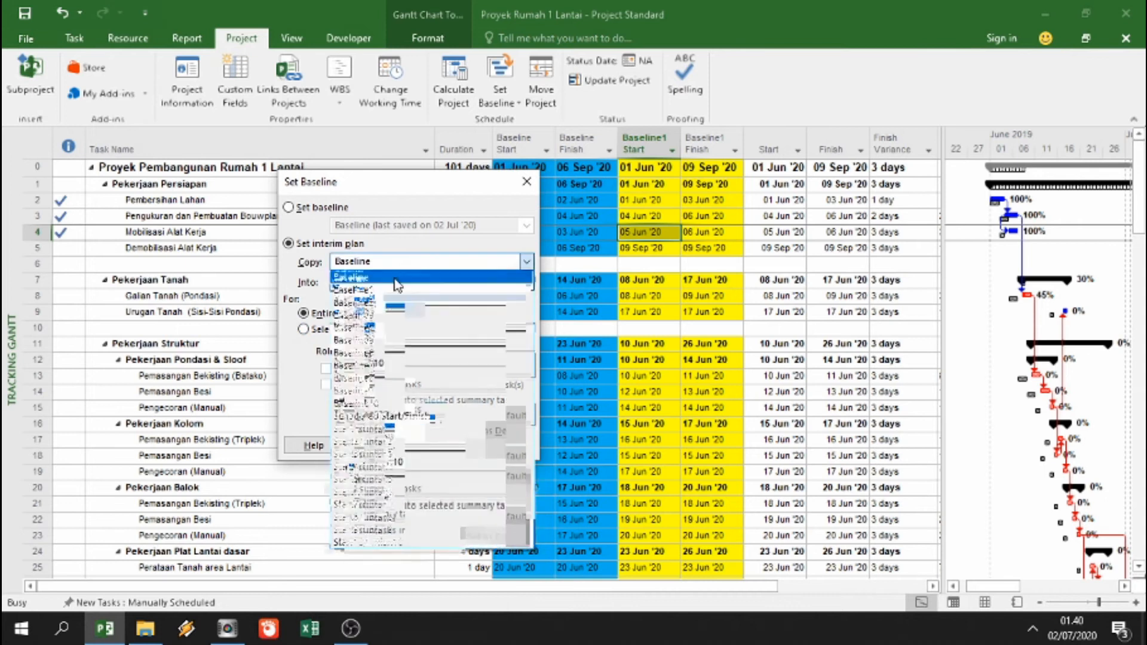
{"action": "left_click", "coordinate": [397, 279]}
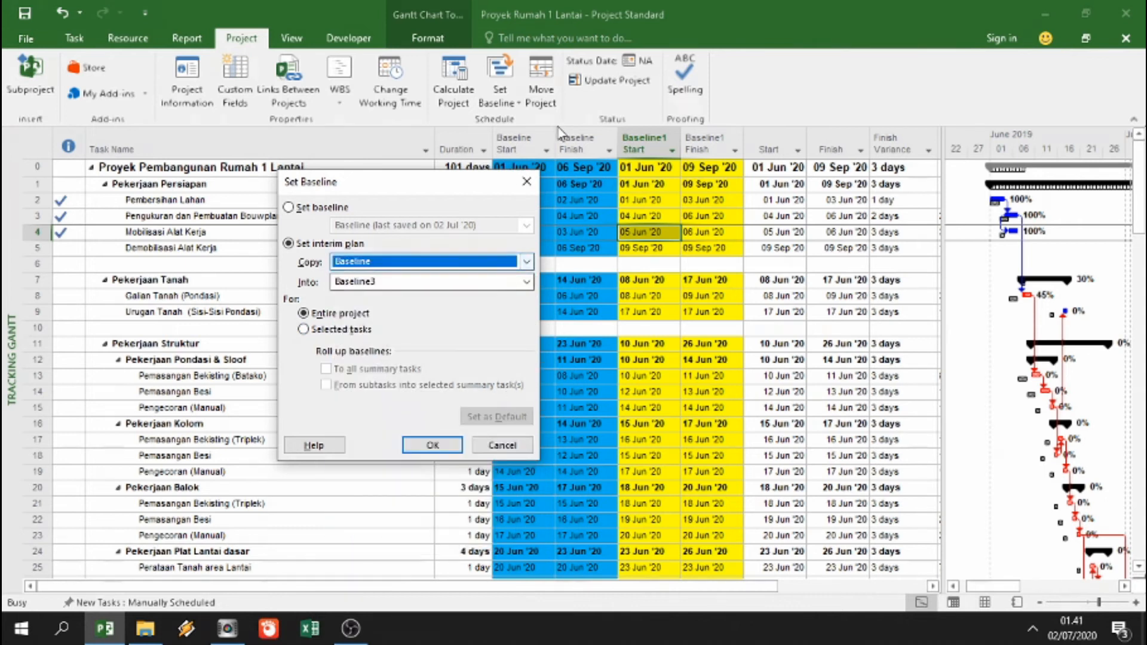
{"action": "left_click", "coordinate": [389, 281]}
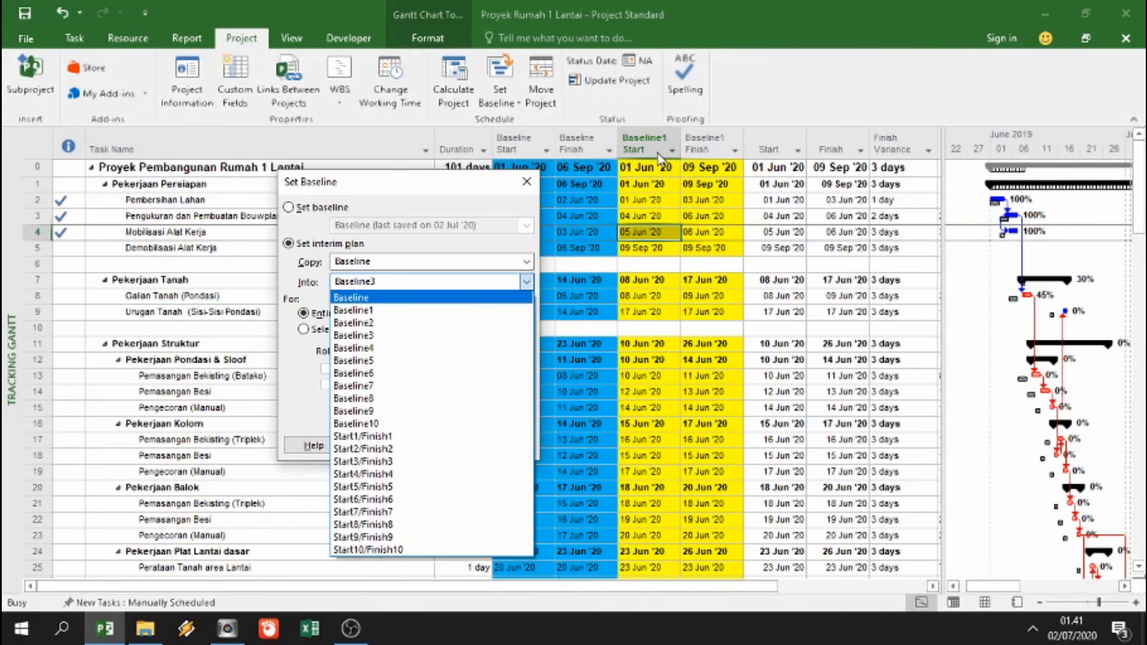
{"action": "left_click", "coordinate": [376, 328]}
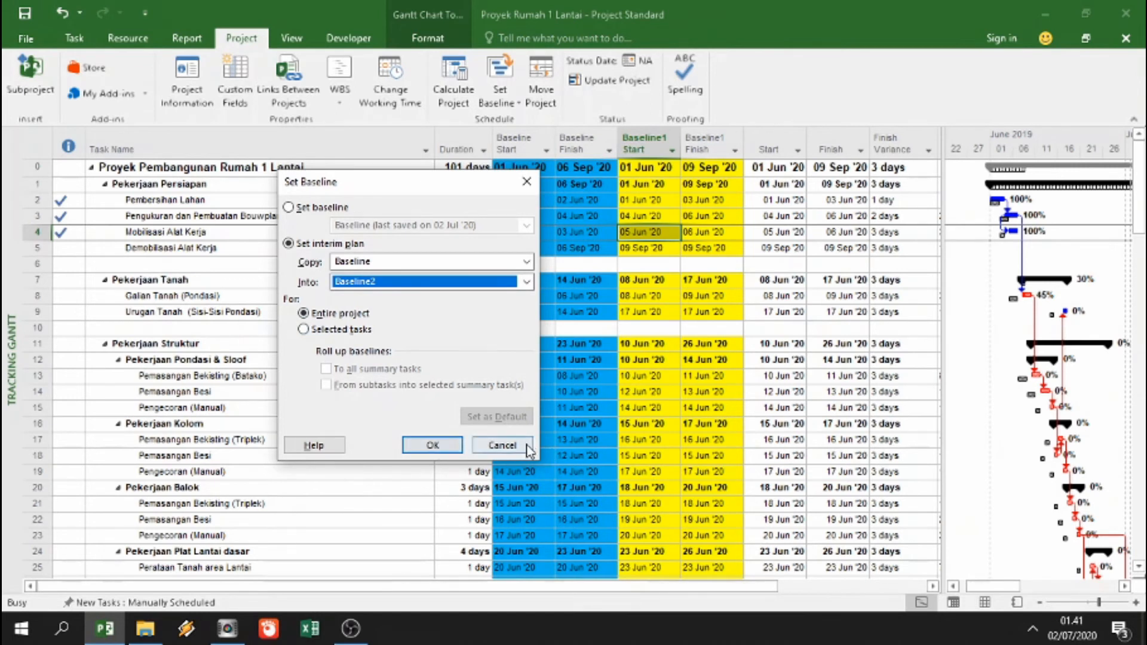
{"action": "left_click", "coordinate": [503, 447]}
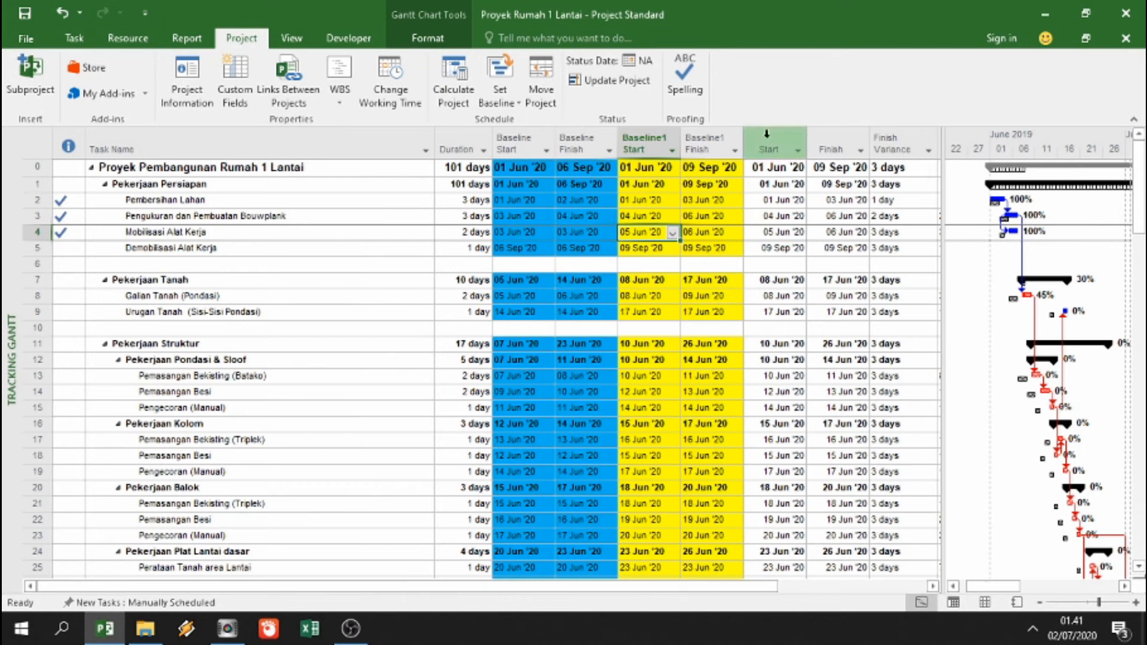
- Insert a Baseline2 Start column before the Start column in the task table
{"action": "right_click", "coordinate": [770, 143]}
{"action": "left_click", "coordinate": [813, 257]}
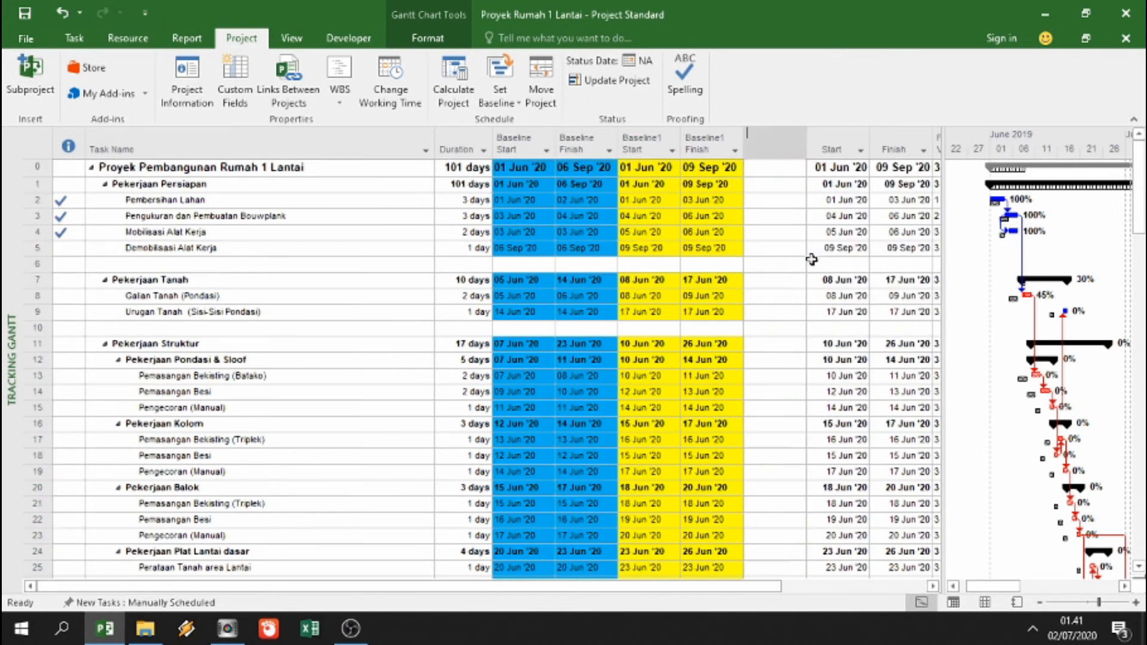
{"action": "type", "text": "baseline Budget Cost"}
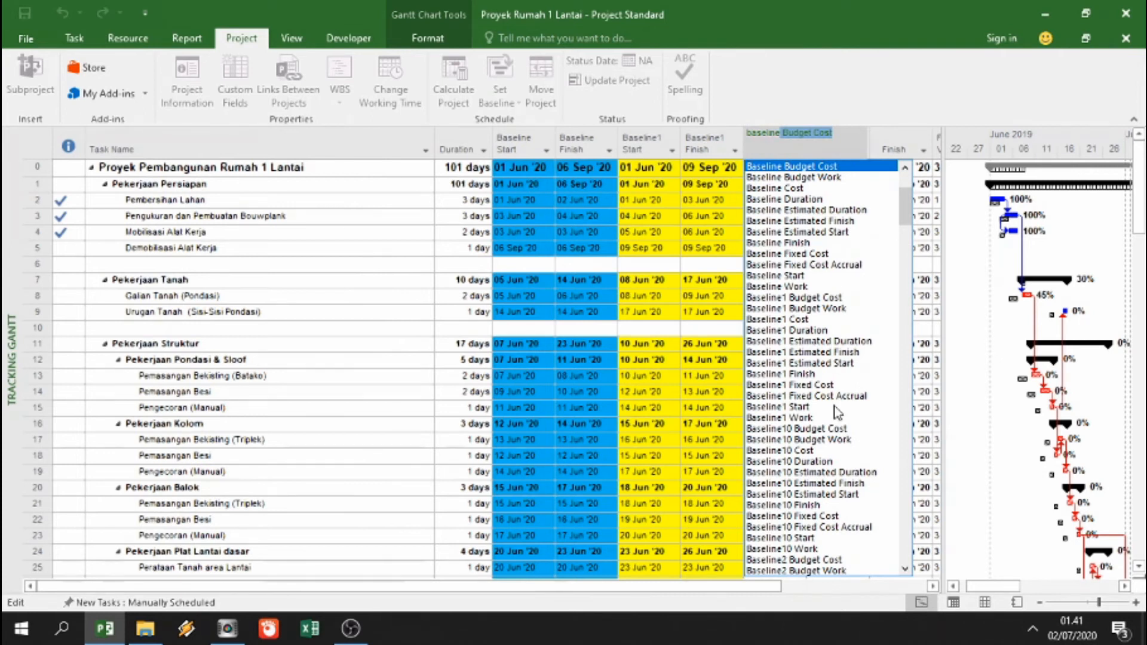
{"action": "left_click", "coordinate": [906, 263]}
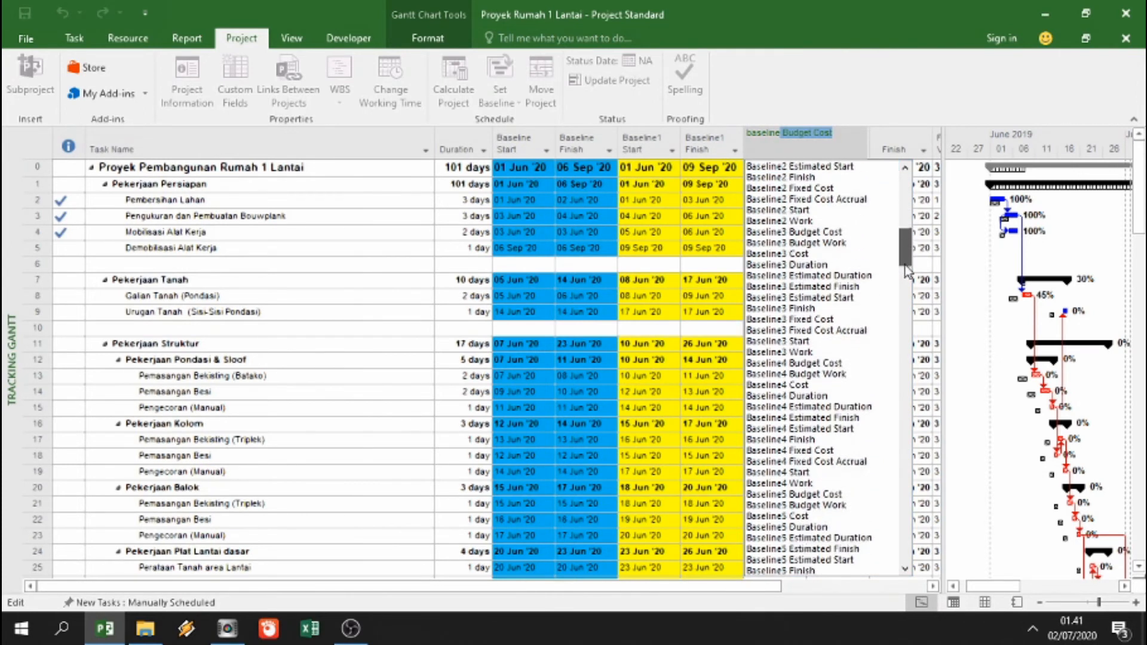
{"action": "left_click_drag", "start_coordinate": [905, 263], "coordinate": [906, 257]}
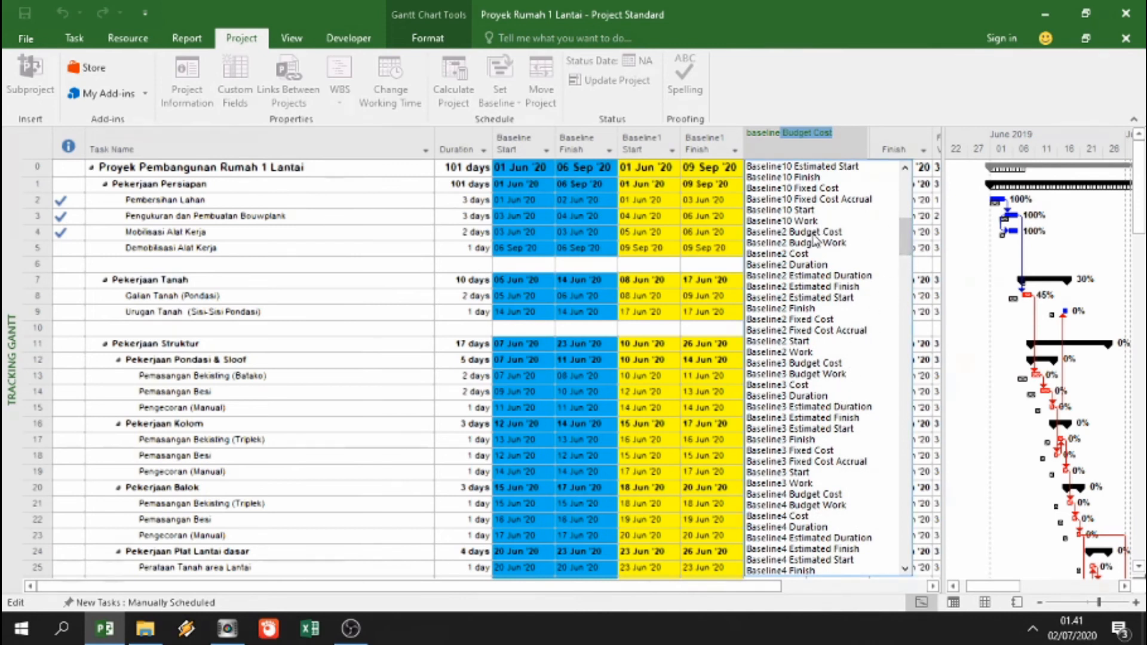
{"action": "left_click", "coordinate": [802, 345]}
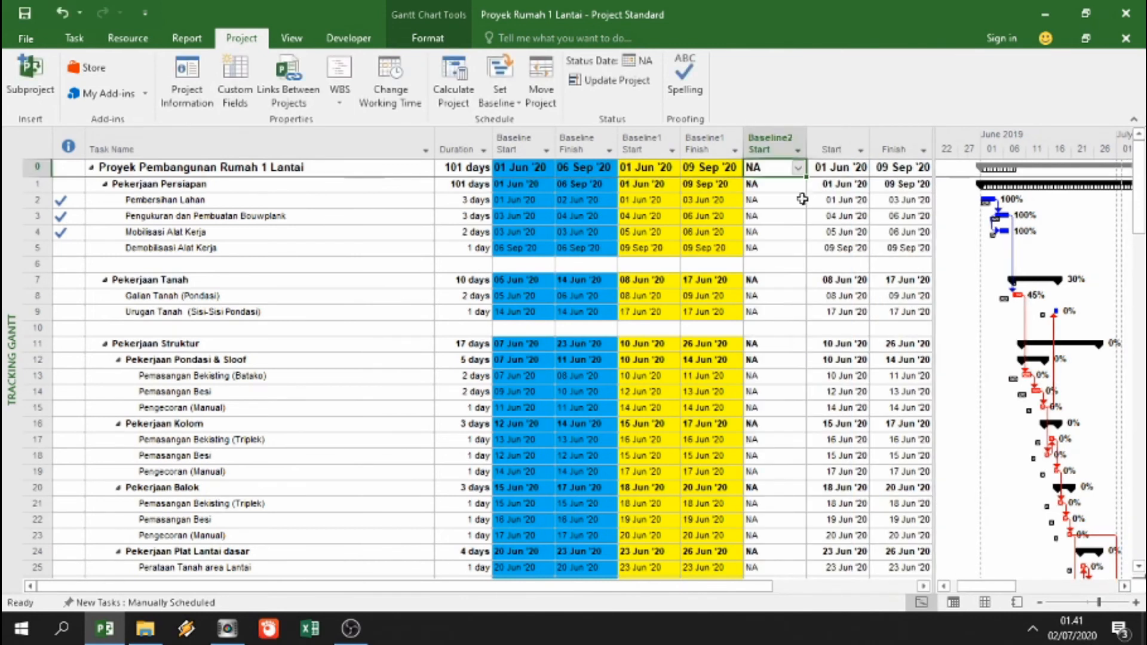
- Insert a Baseline2 Finish column before the Start column and widen the task table to include the Finish Variance column
{"action": "right_click", "coordinate": [840, 143]}
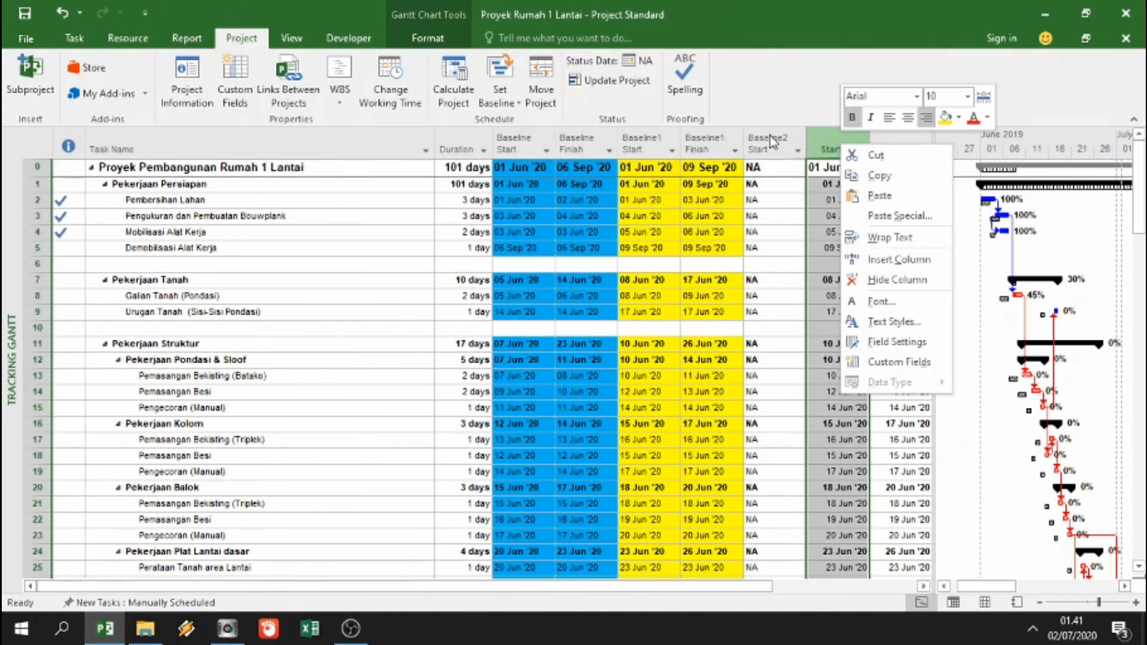
{"action": "left_click", "coordinate": [874, 260]}
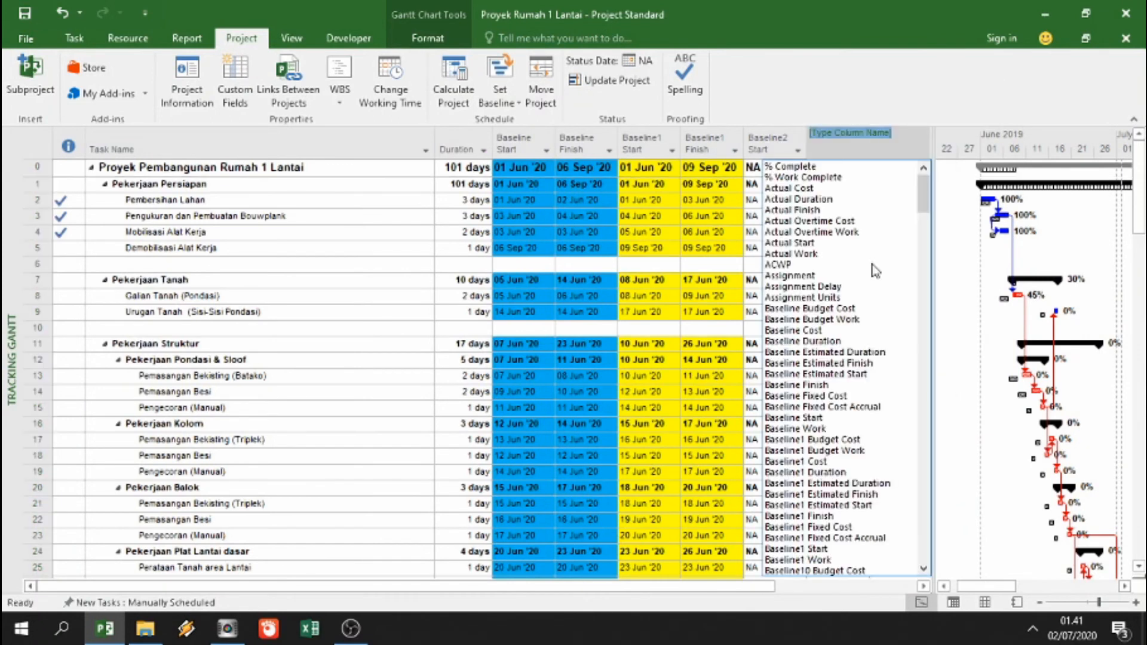
{"action": "type", "text": "baseline Budget Cost"}
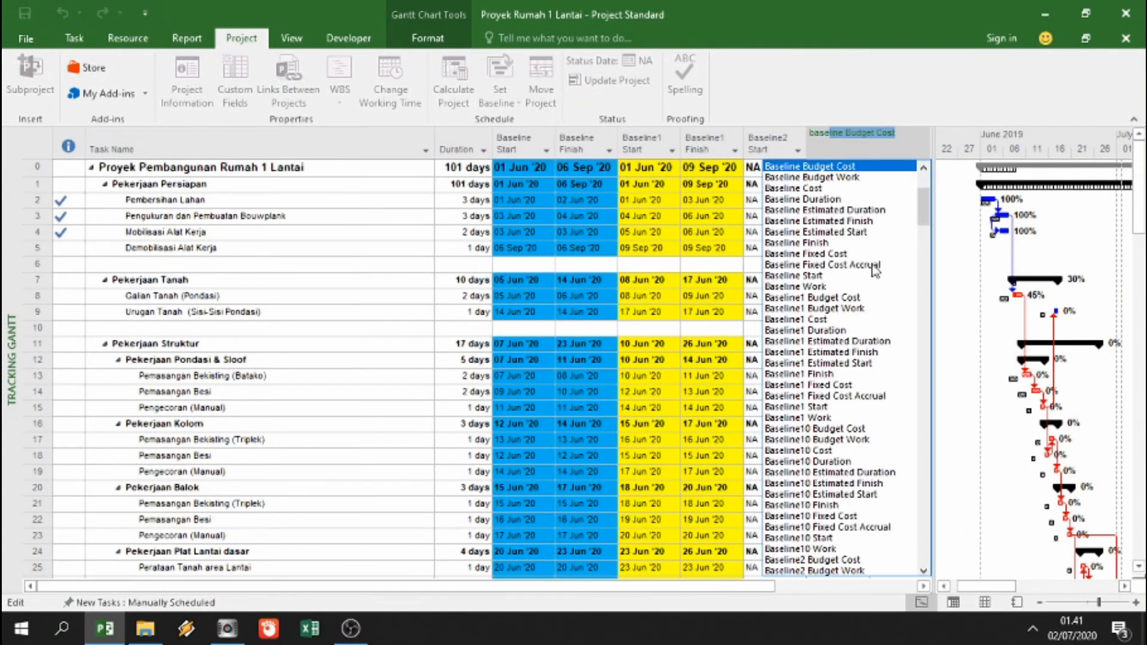
{"action": "left_click_drag", "start_coordinate": [920, 207], "coordinate": [1072, 210]}
{"action": "left_click", "coordinate": [845, 275]}
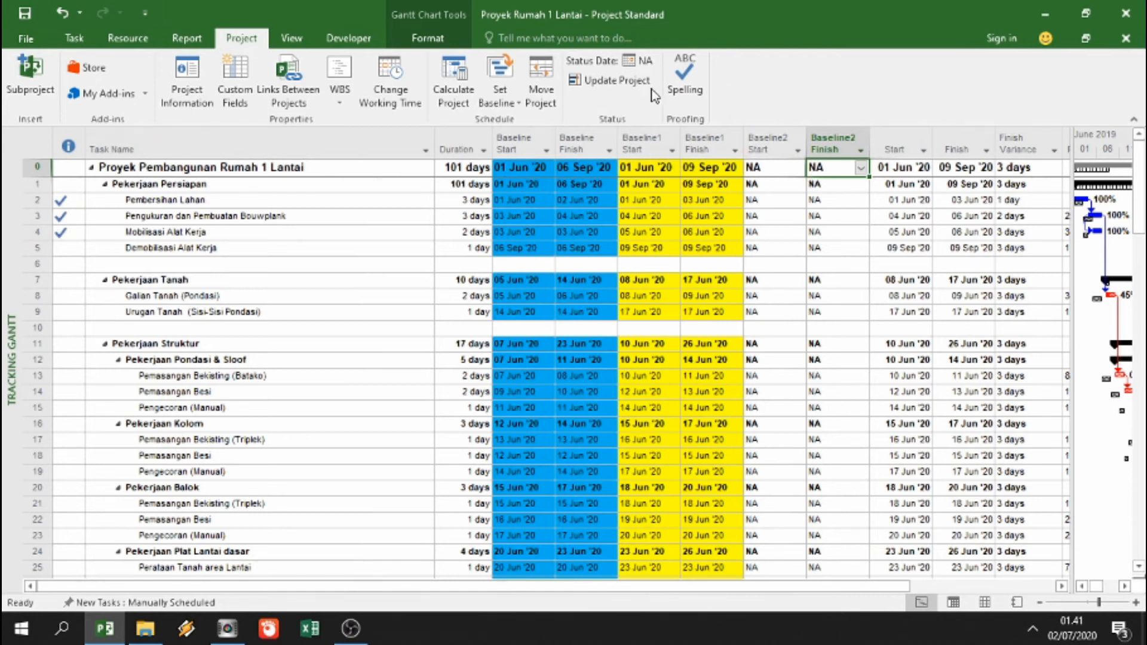
{"action": "left_click", "coordinate": [500, 89]}
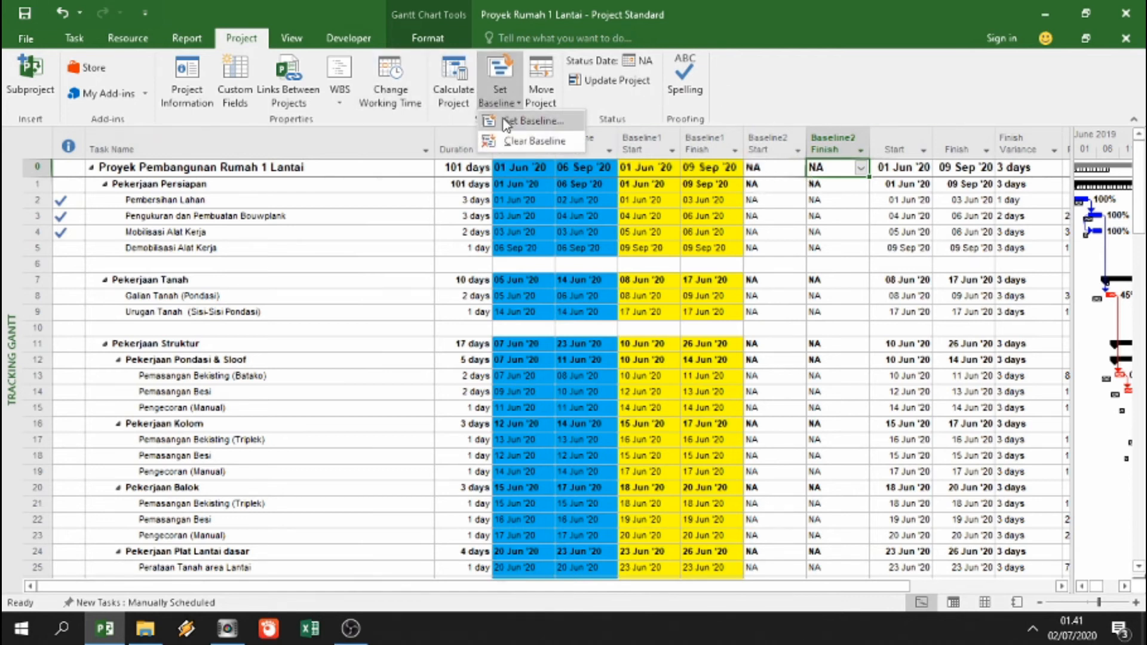
{"action": "left_click", "coordinate": [527, 122]}
{"action": "left_click", "coordinate": [685, 213]}
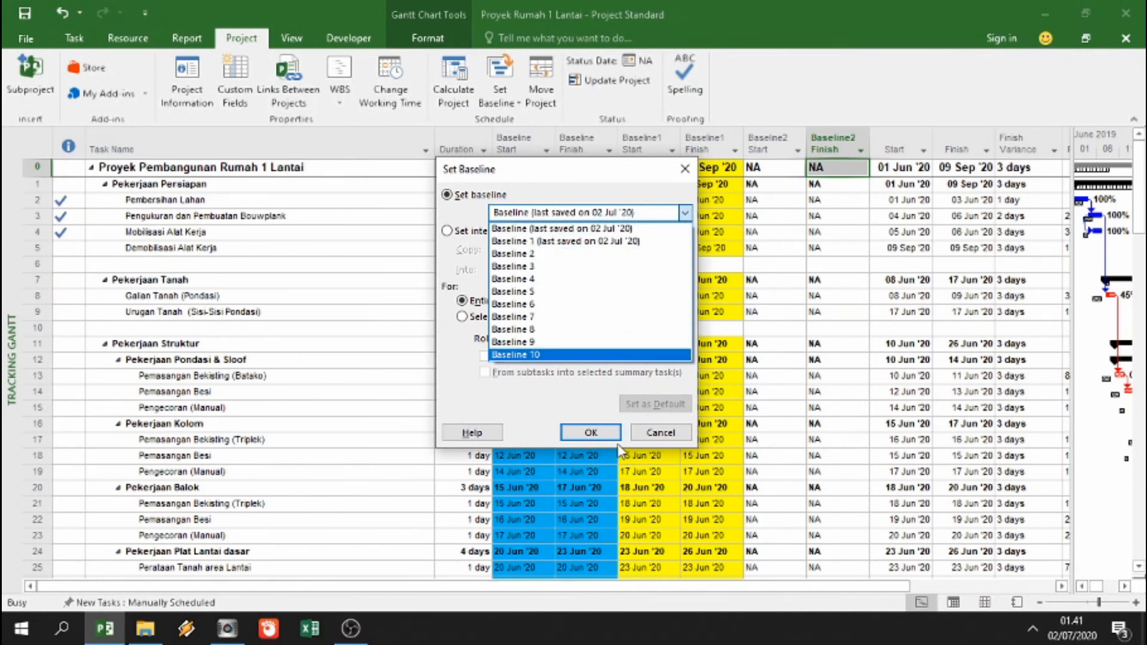
{"action": "left_click", "coordinate": [652, 442]}
{"action": "left_click", "coordinate": [654, 432]}
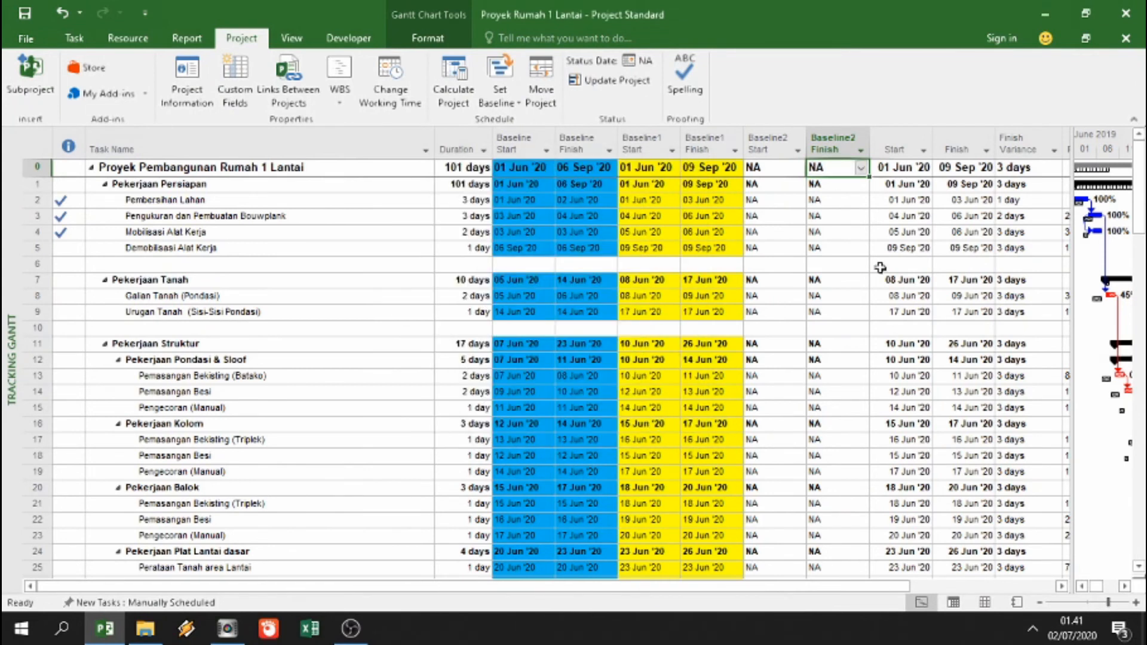
- Switch the Set Baseline dialog to an interim plan and move the dialog clear of the Baseline2 columns
{"action": "left_click", "coordinate": [497, 102]}
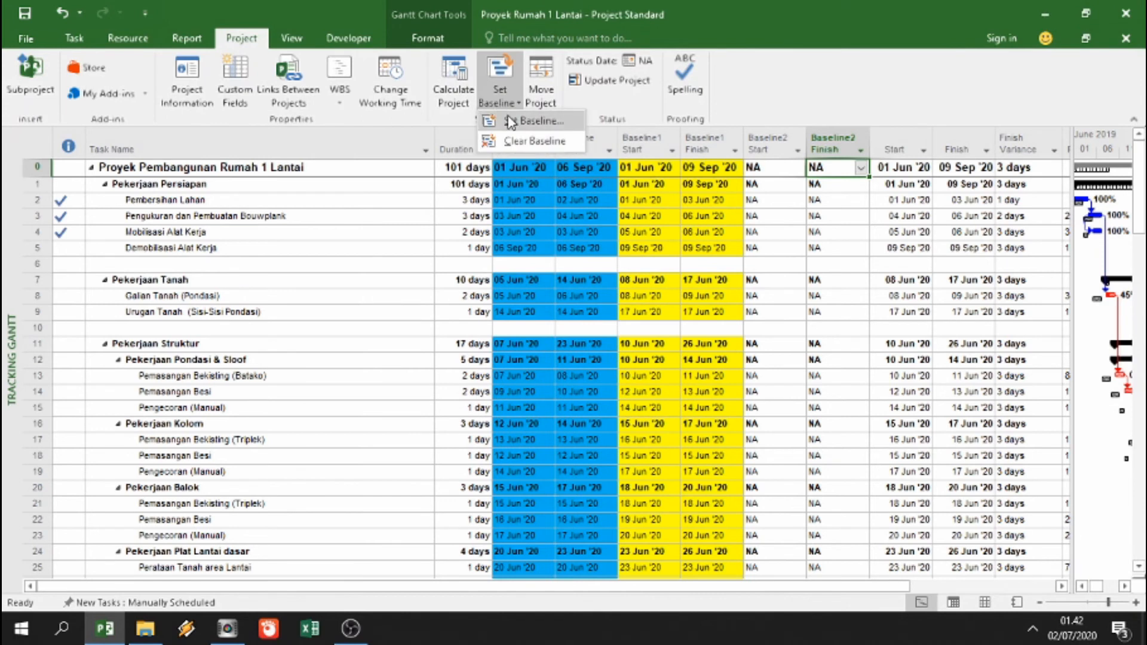
{"action": "left_click", "coordinate": [514, 122]}
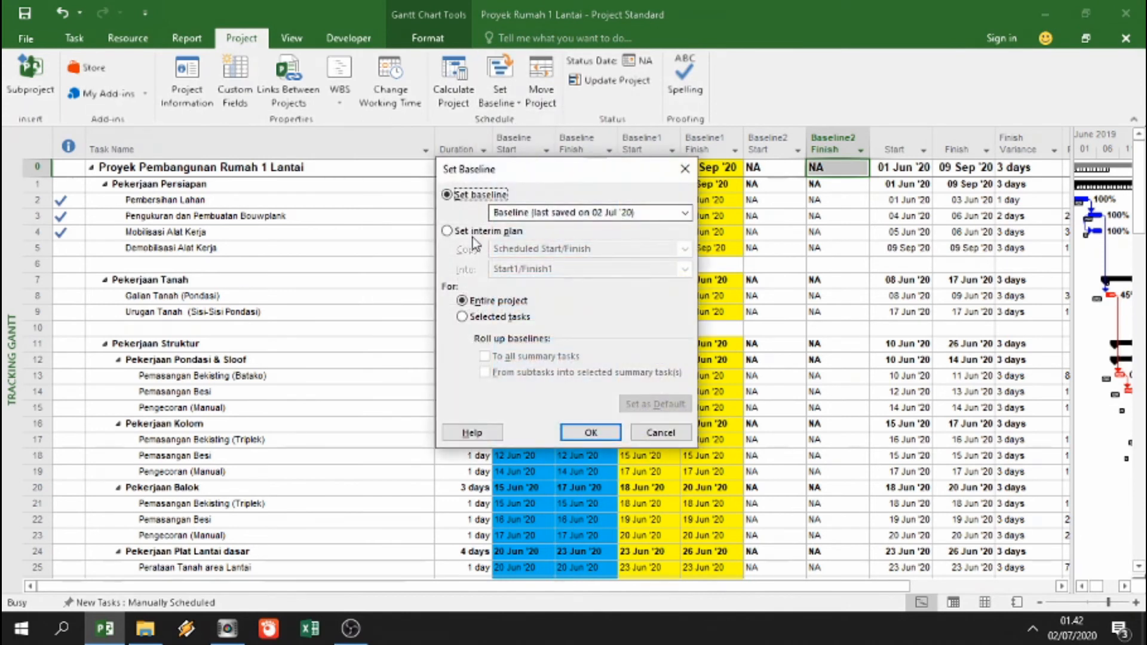
{"action": "left_click", "coordinate": [477, 234]}
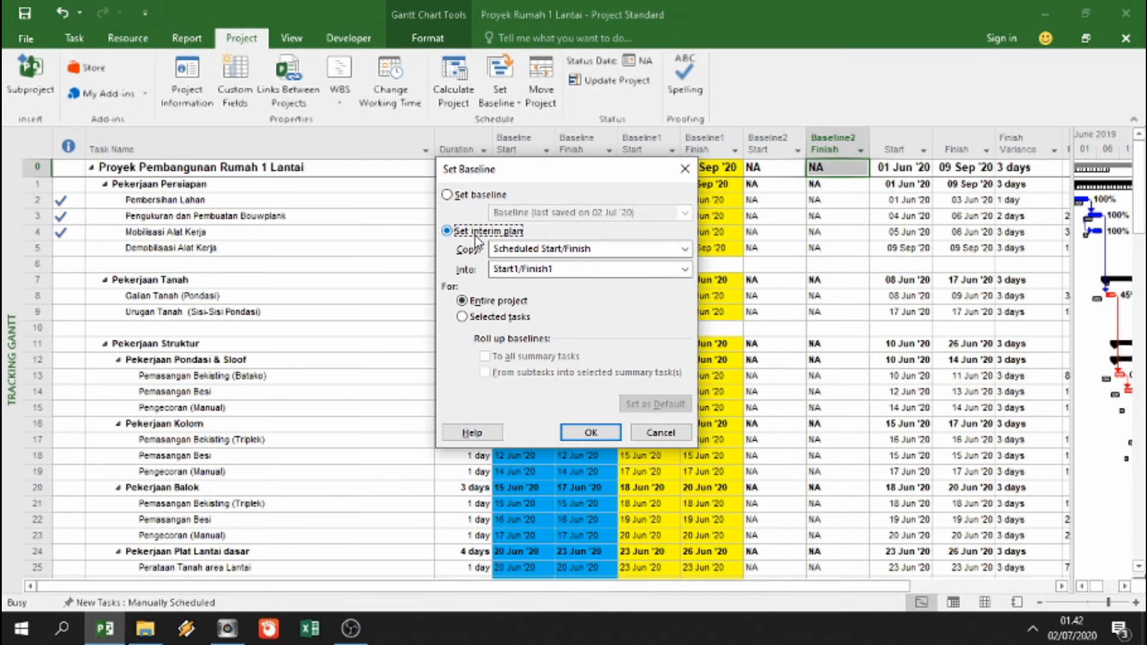
{"action": "left_click", "coordinate": [528, 250]}
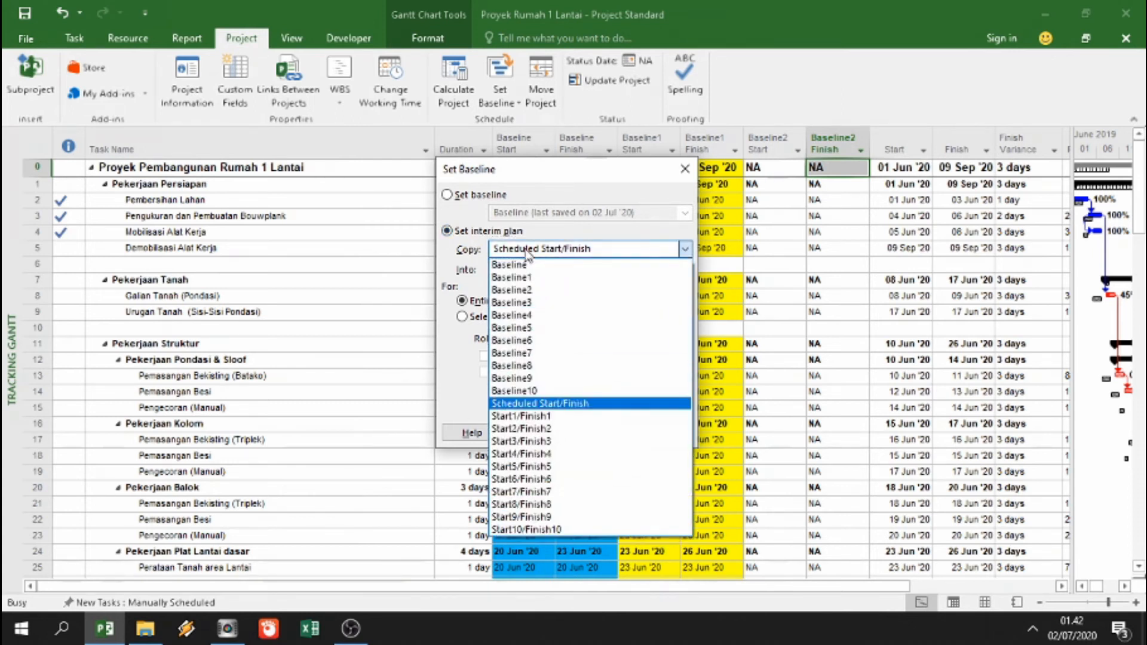
{"action": "left_click", "coordinate": [447, 231]}
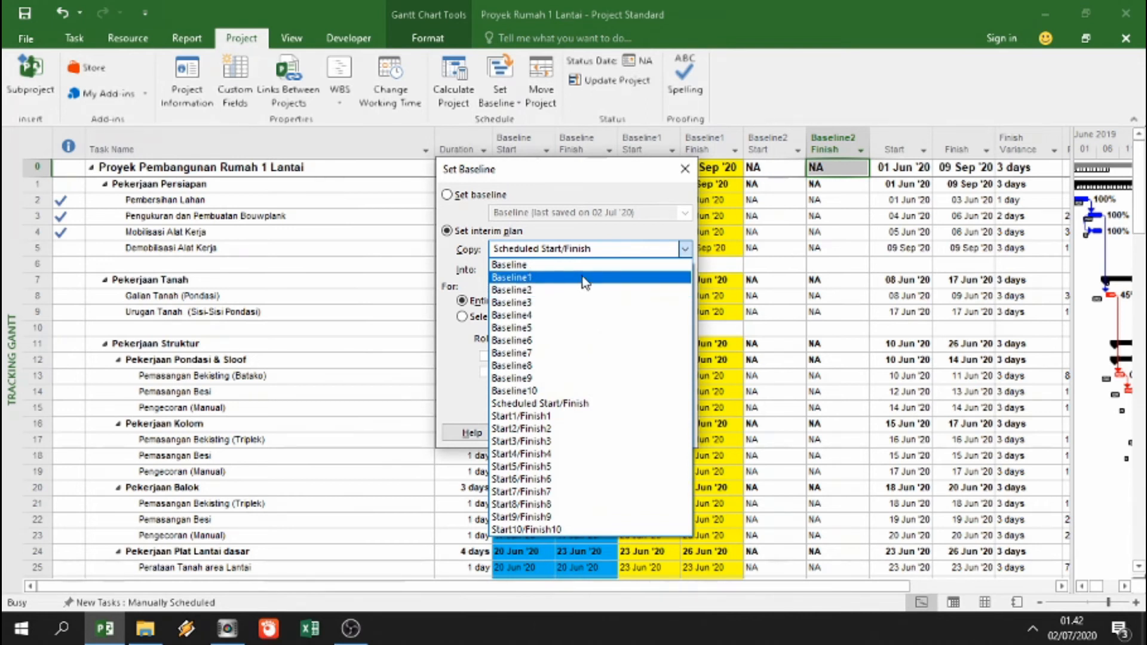
{"action": "left_click", "coordinate": [602, 175]}
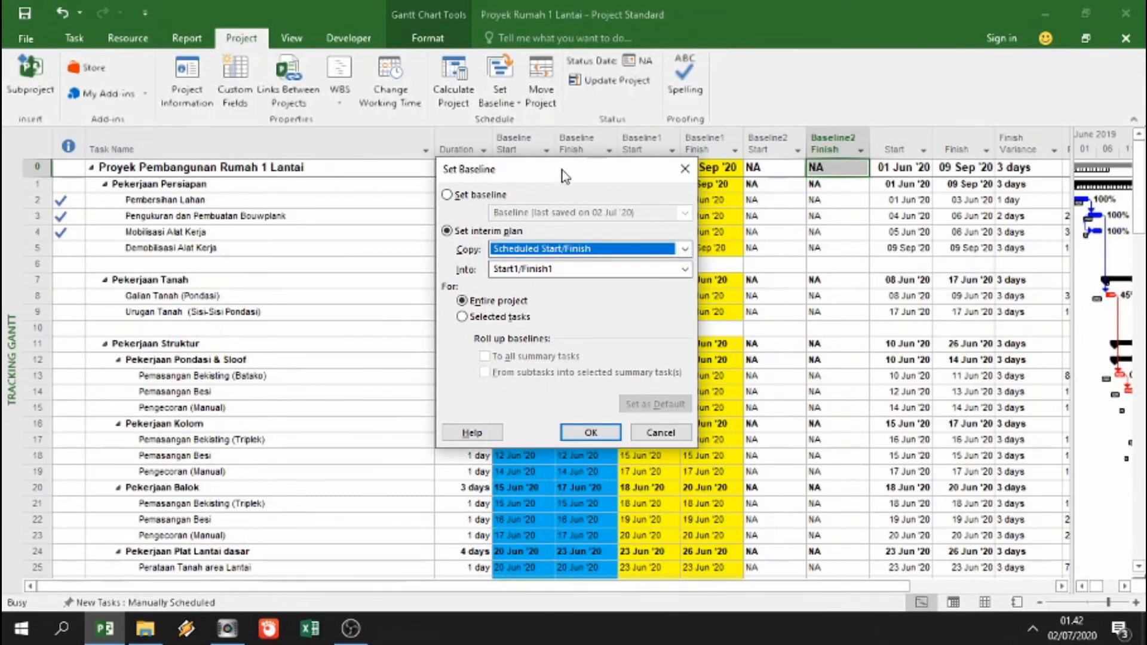
{"action": "left_click_drag", "start_coordinate": [565, 177], "coordinate": [488, 221]}
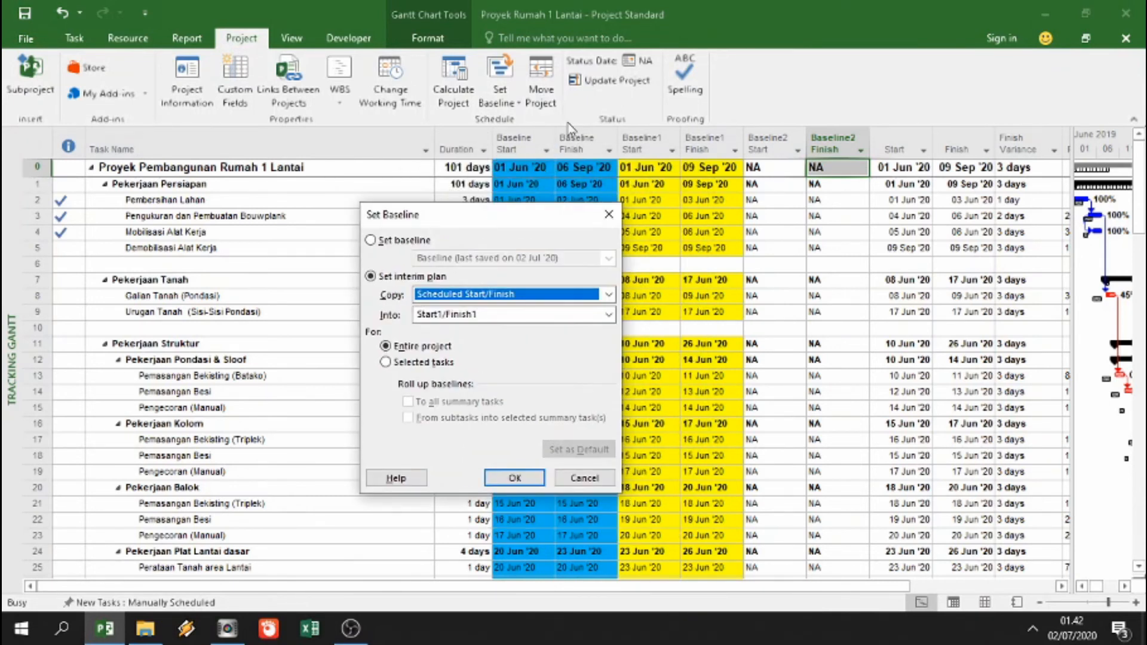
- Set an interim plan for the entire project that copies Baseline into Baseline2
{"action": "left_click", "coordinate": [497, 294]}
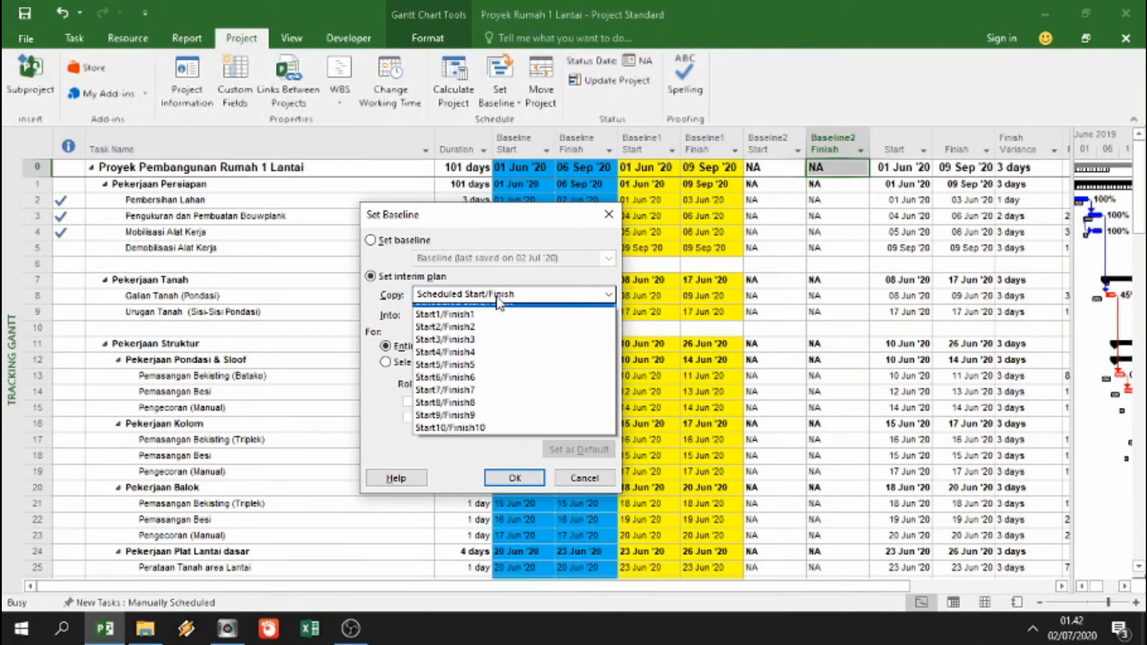
{"action": "left_click", "coordinate": [476, 312]}
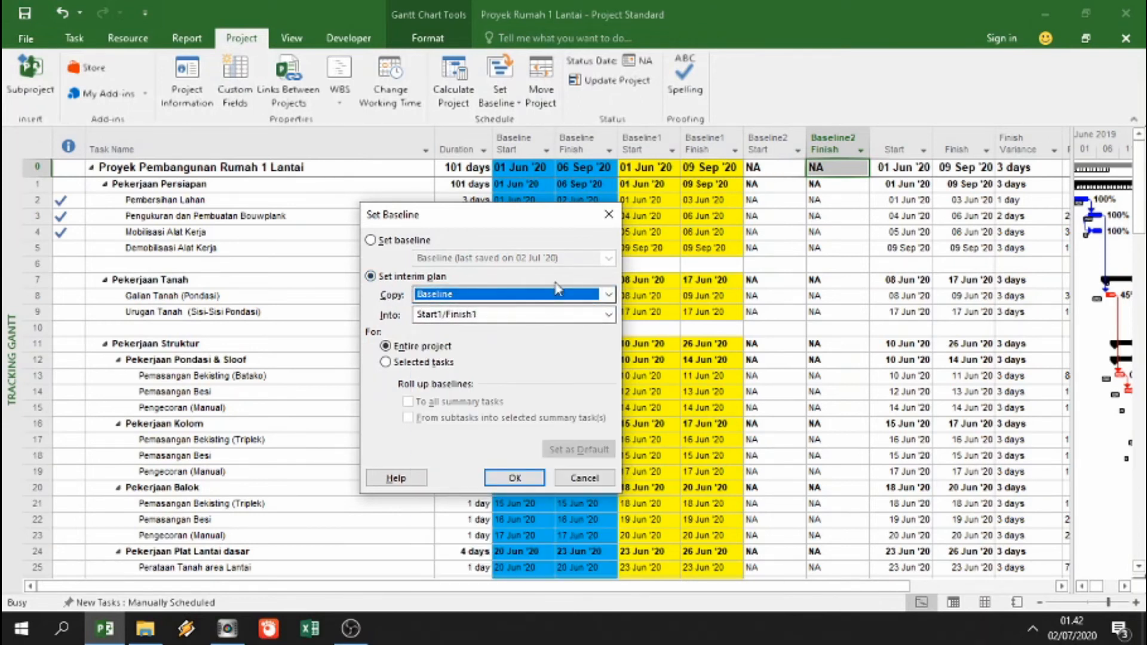
{"action": "left_click", "coordinate": [453, 316]}
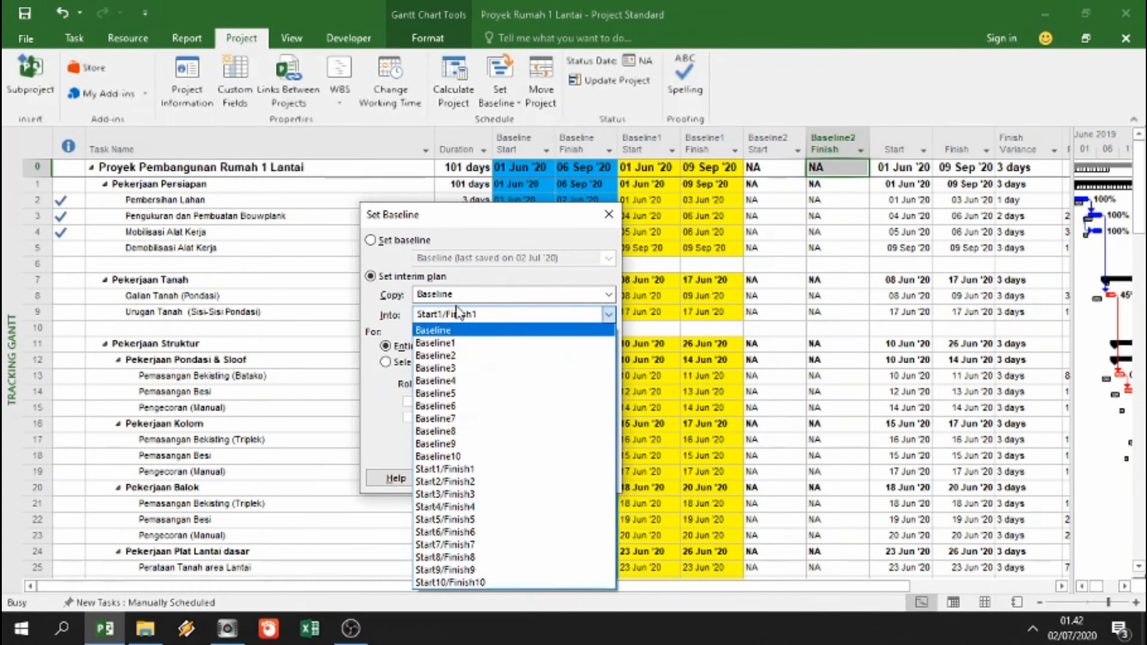
{"action": "left_click", "coordinate": [450, 357]}
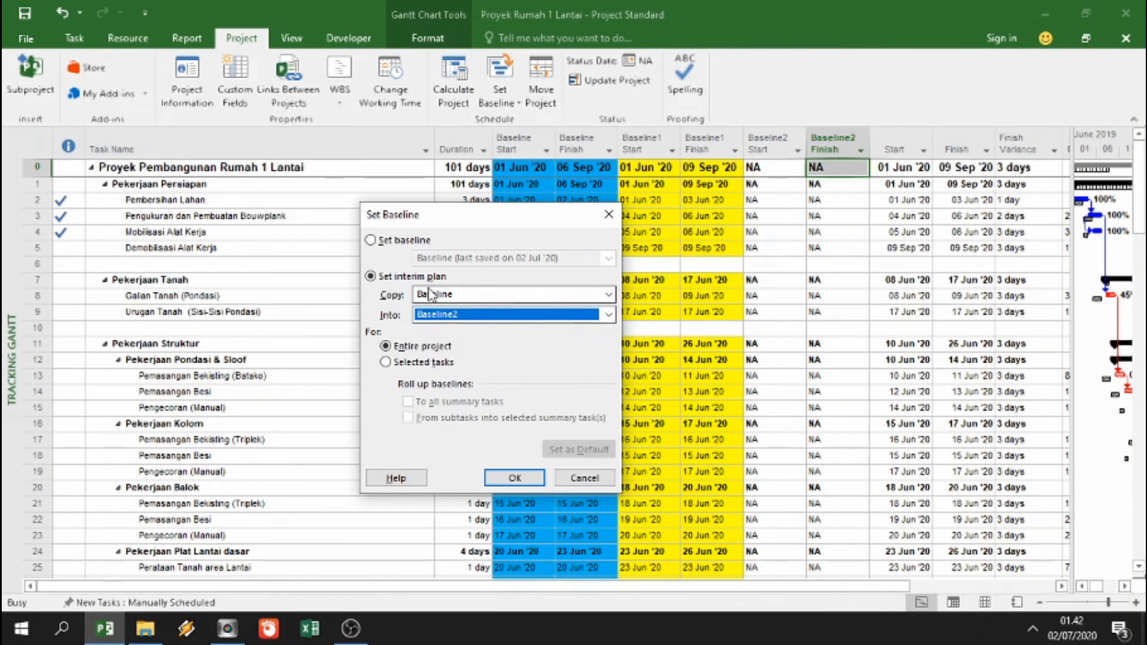
{"action": "left_click", "coordinate": [515, 479]}
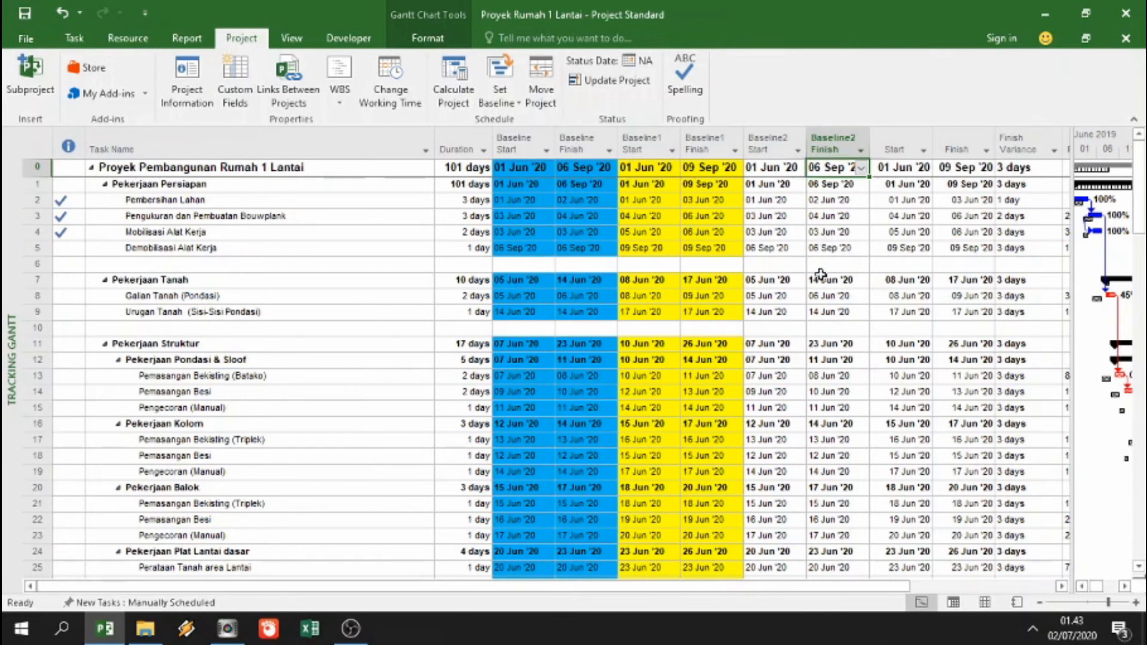
- Set an interim plan copying Baseline1 into Baseline2 for the entire project, overwriting the existing Baseline2 data
{"action": "left_click", "coordinate": [508, 103]}
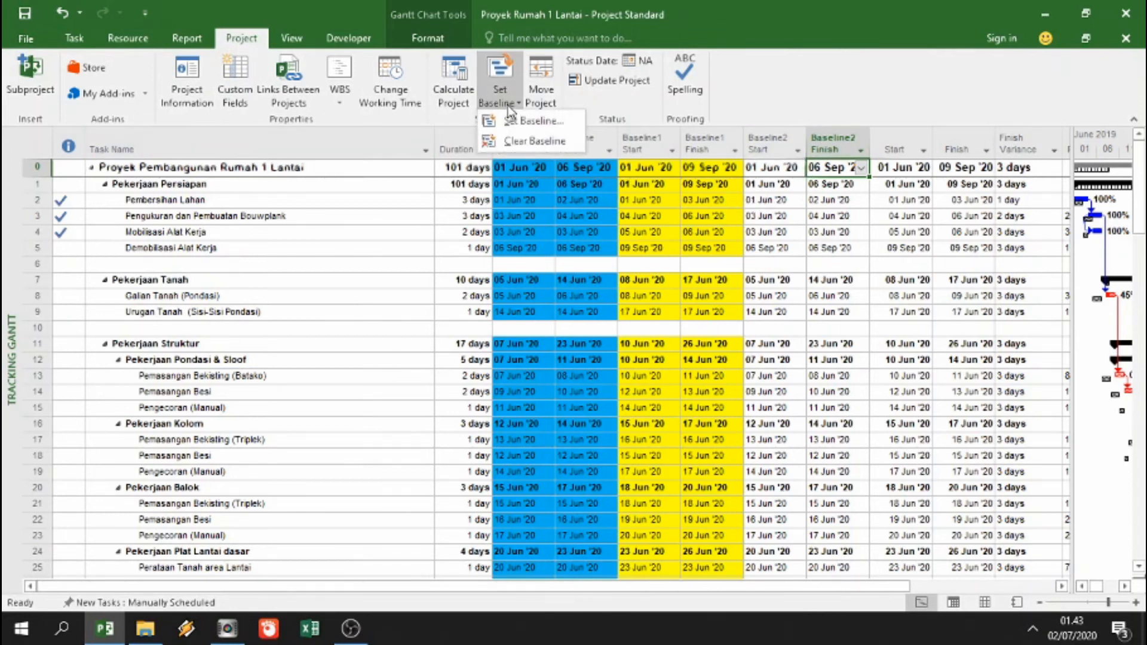
{"action": "left_click", "coordinate": [515, 120]}
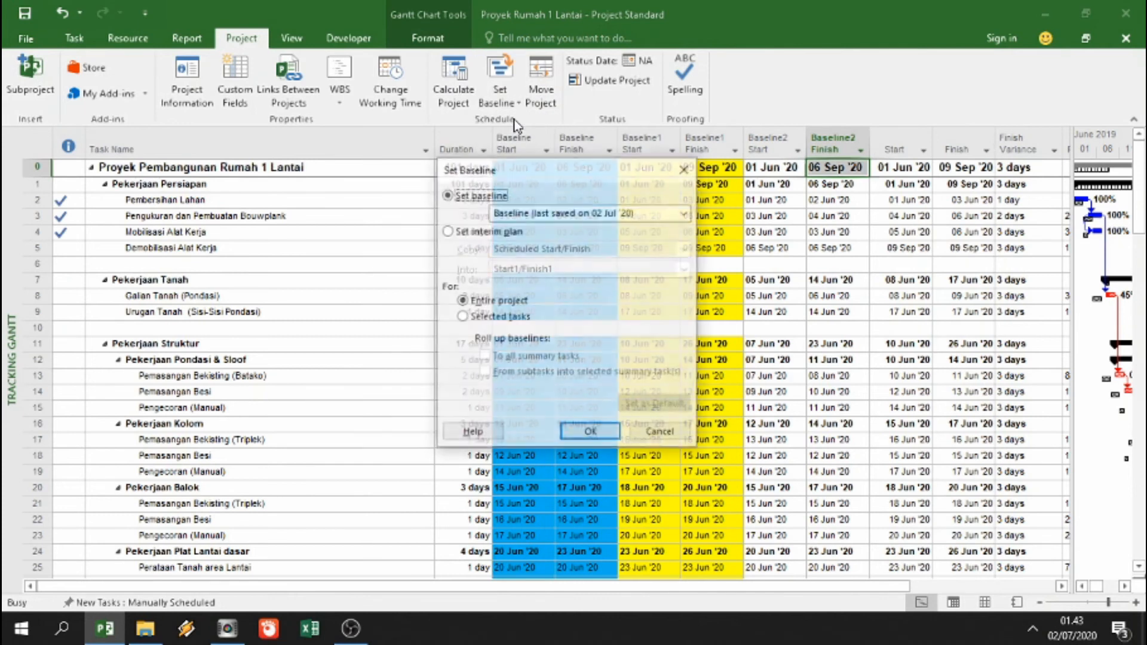
{"action": "left_click", "coordinate": [461, 234]}
{"action": "left_click", "coordinate": [568, 250]}
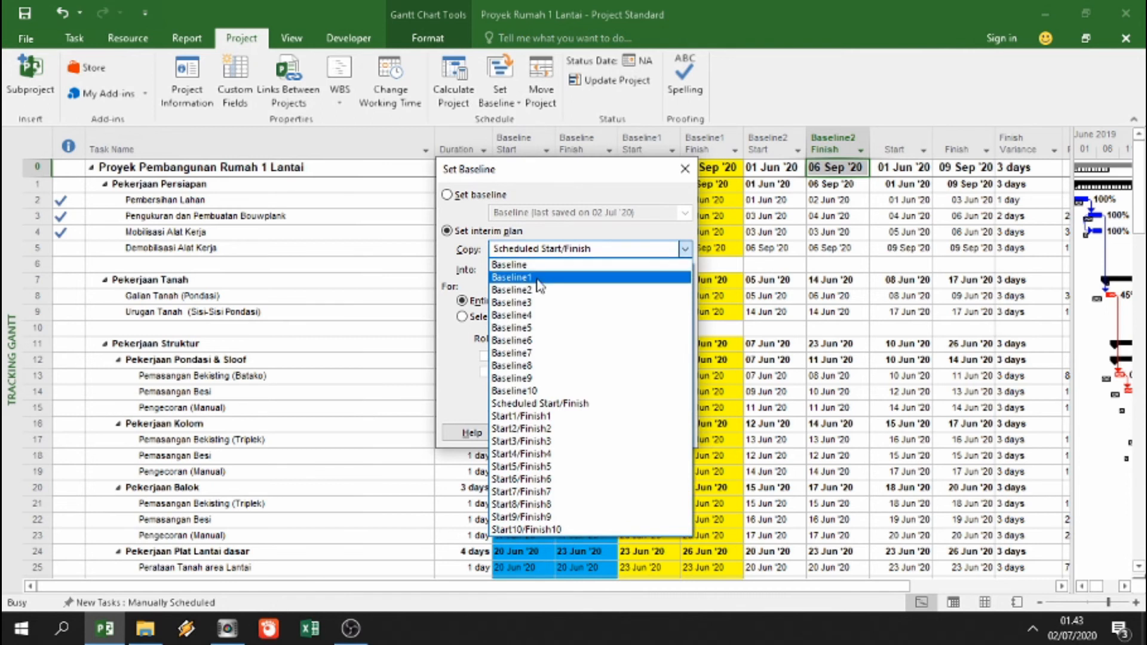
{"action": "left_click", "coordinate": [561, 278]}
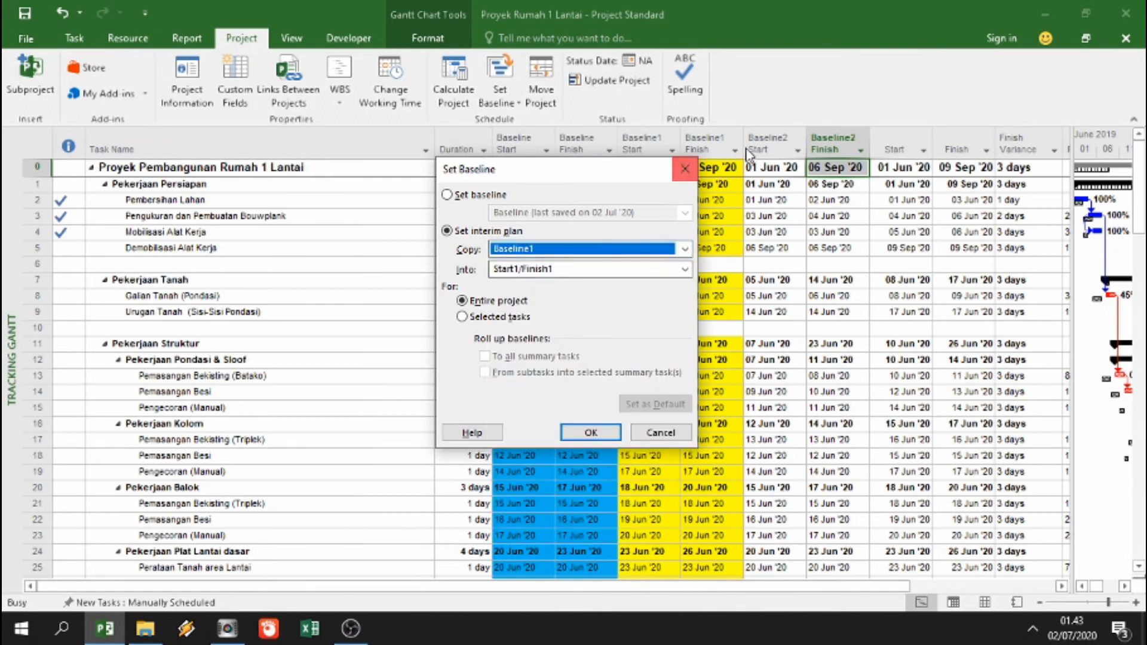
{"action": "left_click", "coordinate": [601, 270]}
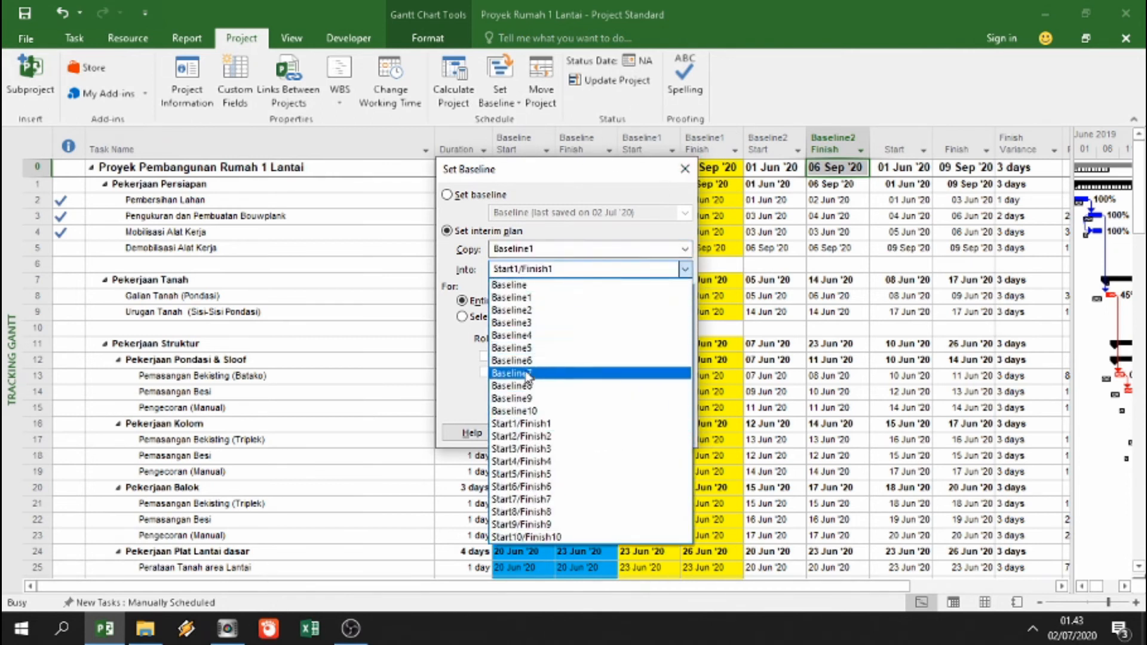
{"action": "left_click", "coordinate": [526, 311]}
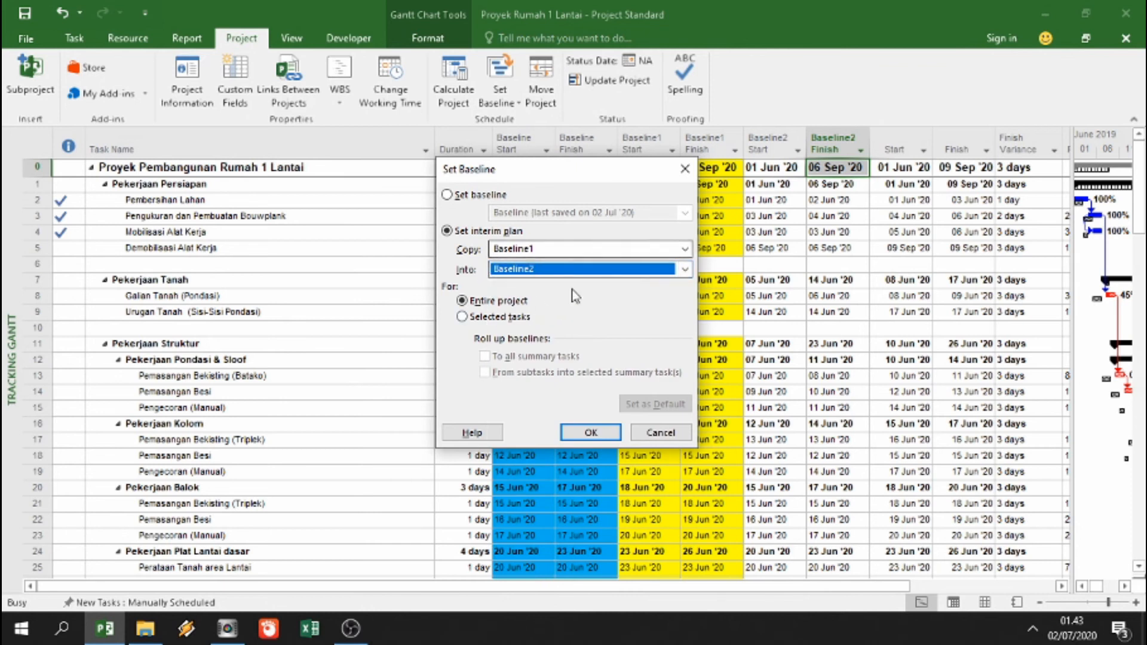
{"action": "left_click", "coordinate": [600, 432]}
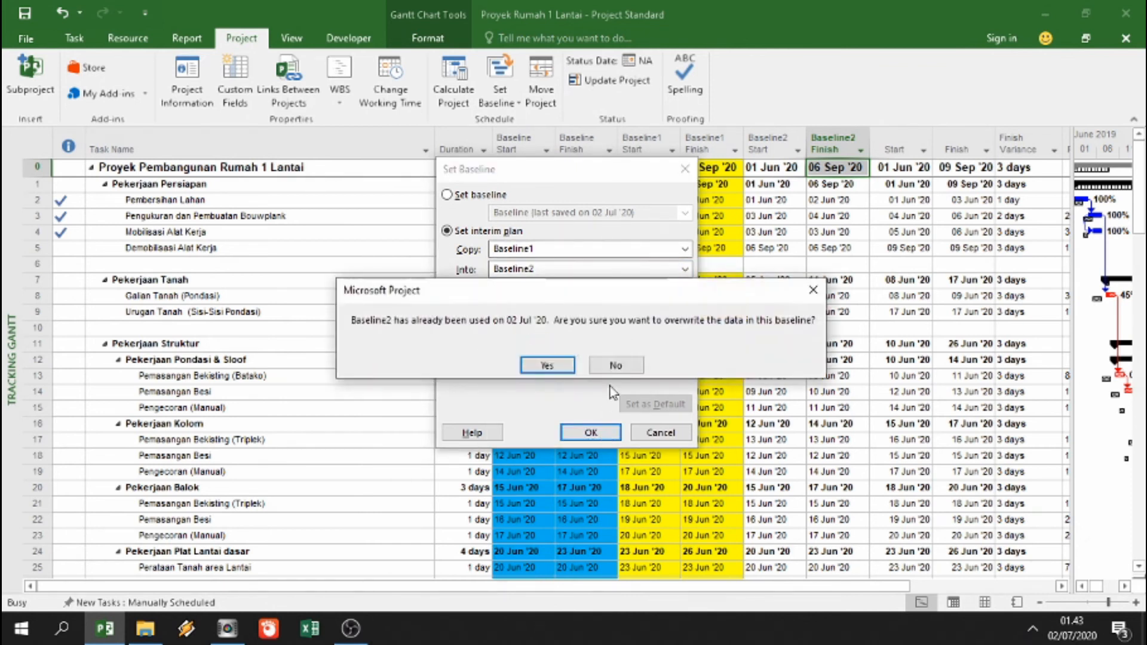
{"action": "left_click", "coordinate": [568, 368]}
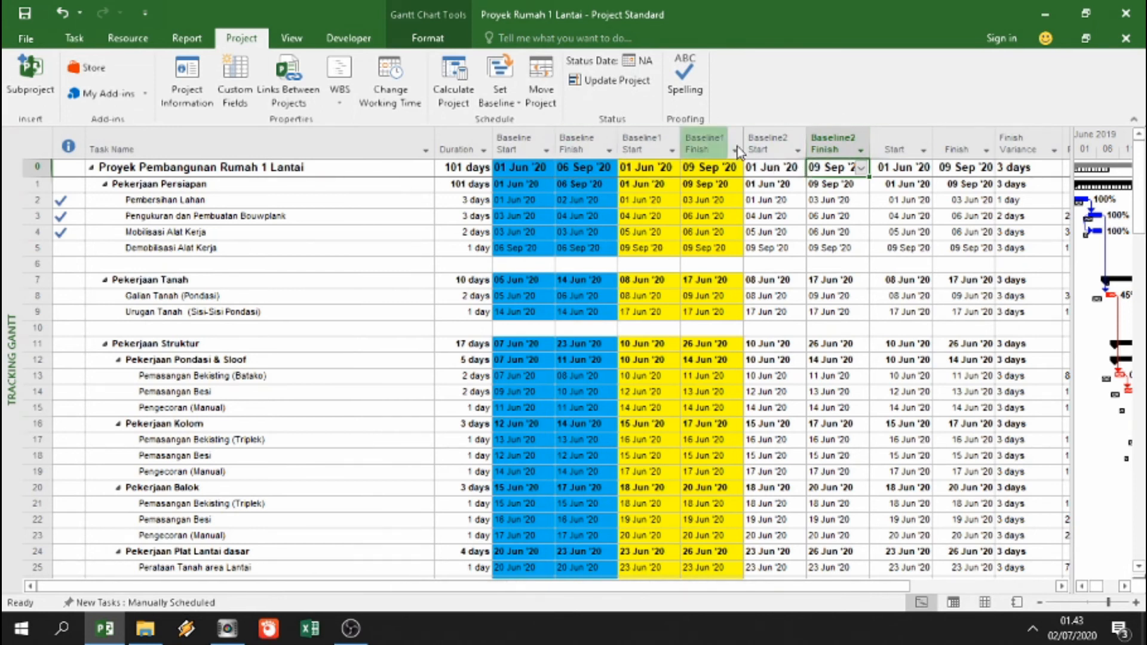
- Set an interim plan copying Scheduled Start/Finish into Baseline2 for the entire project, overwriting its data, and compare it with the Start column
{"action": "left_click", "coordinate": [500, 87]}
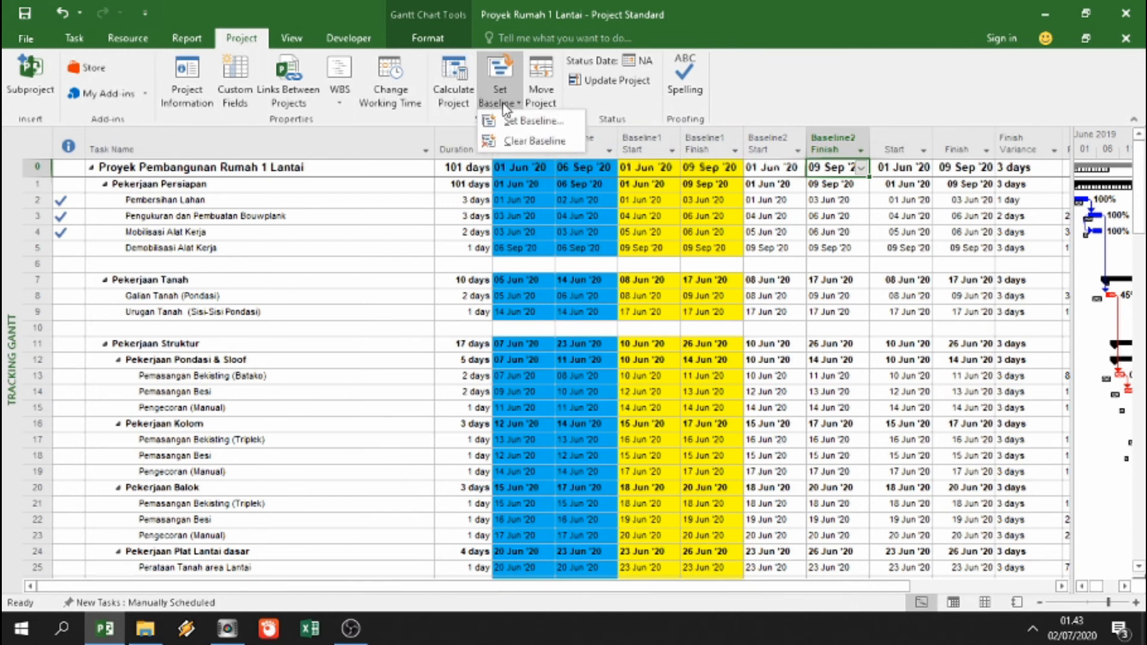
{"action": "left_click", "coordinate": [526, 122]}
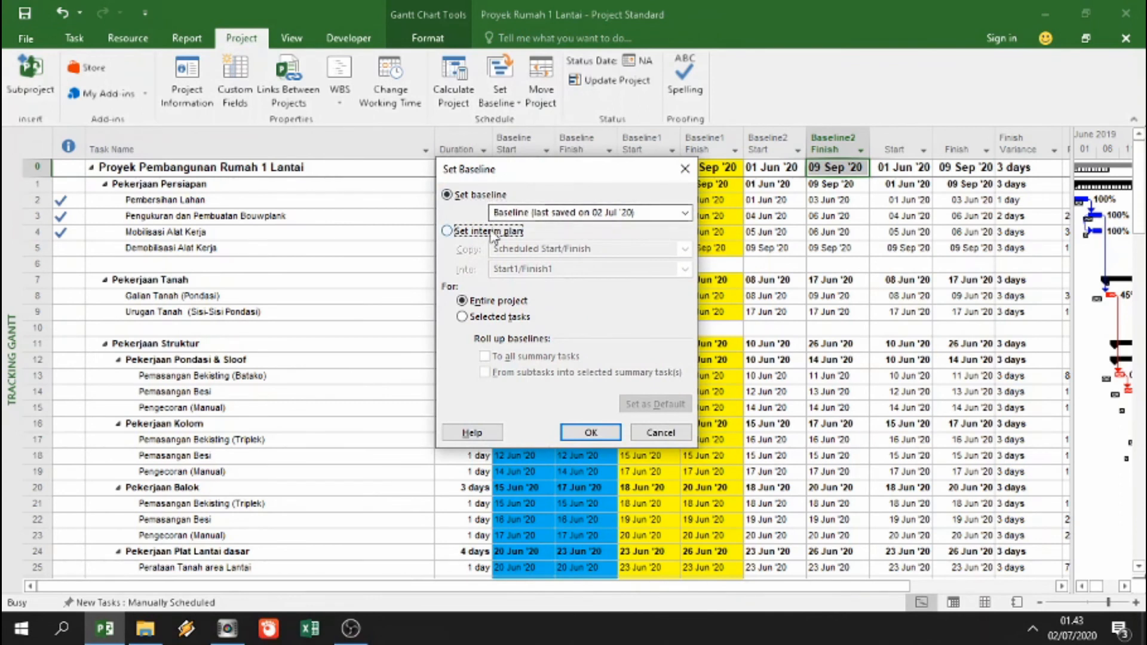
{"action": "left_click", "coordinate": [466, 231]}
{"action": "left_click", "coordinate": [528, 249]}
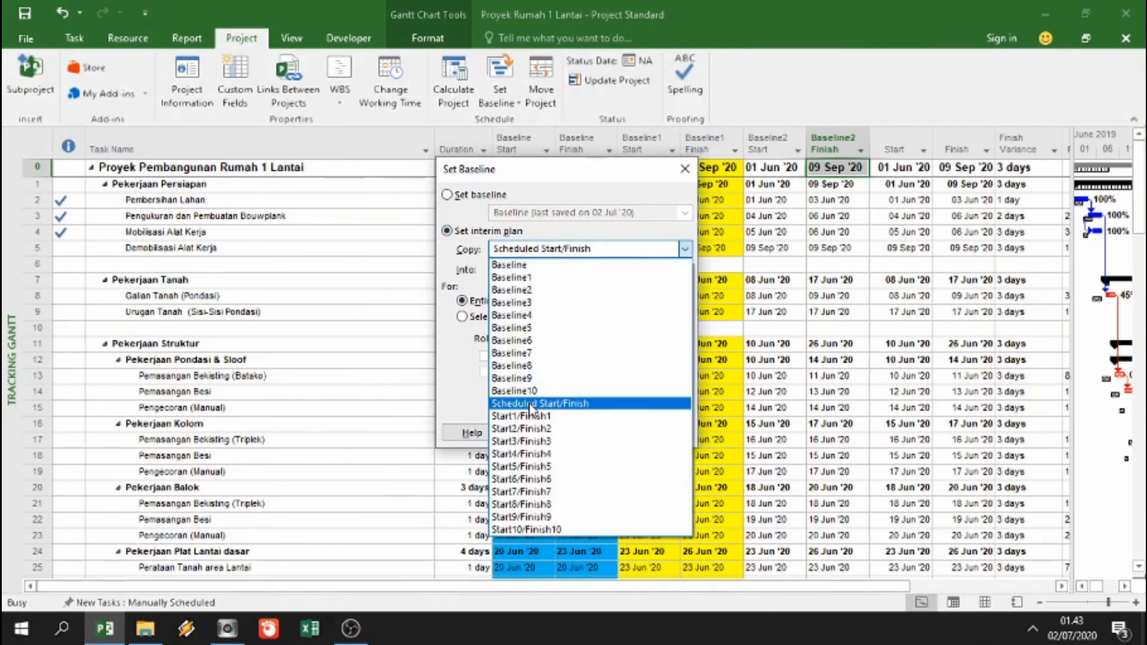
{"action": "left_click", "coordinate": [530, 404]}
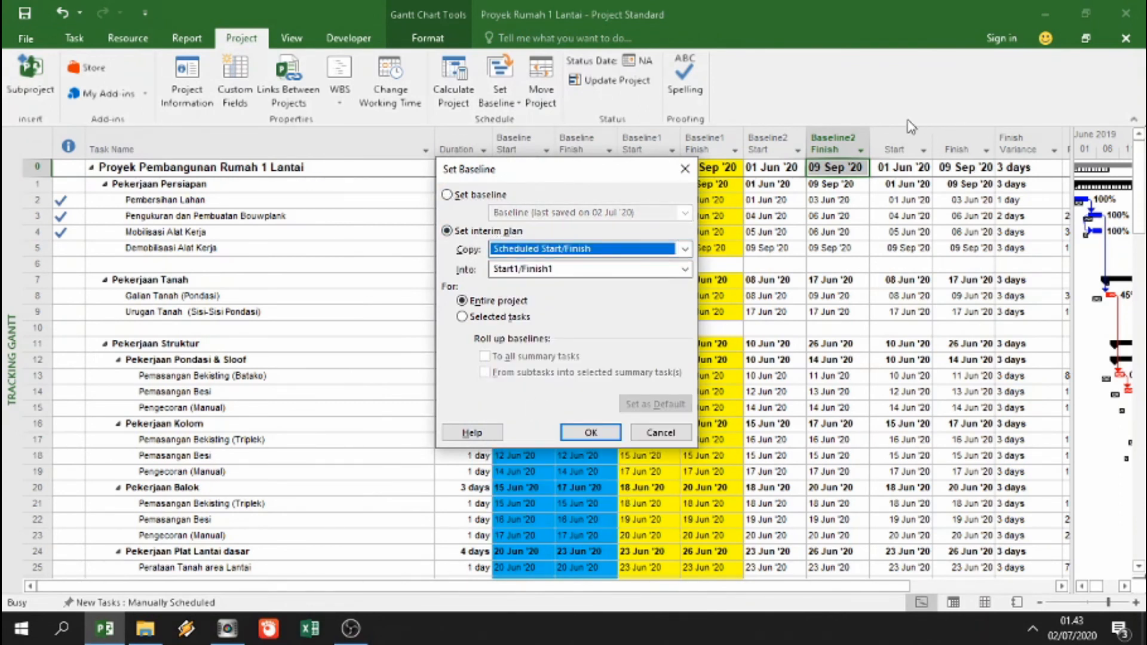
{"action": "left_click", "coordinate": [686, 270]}
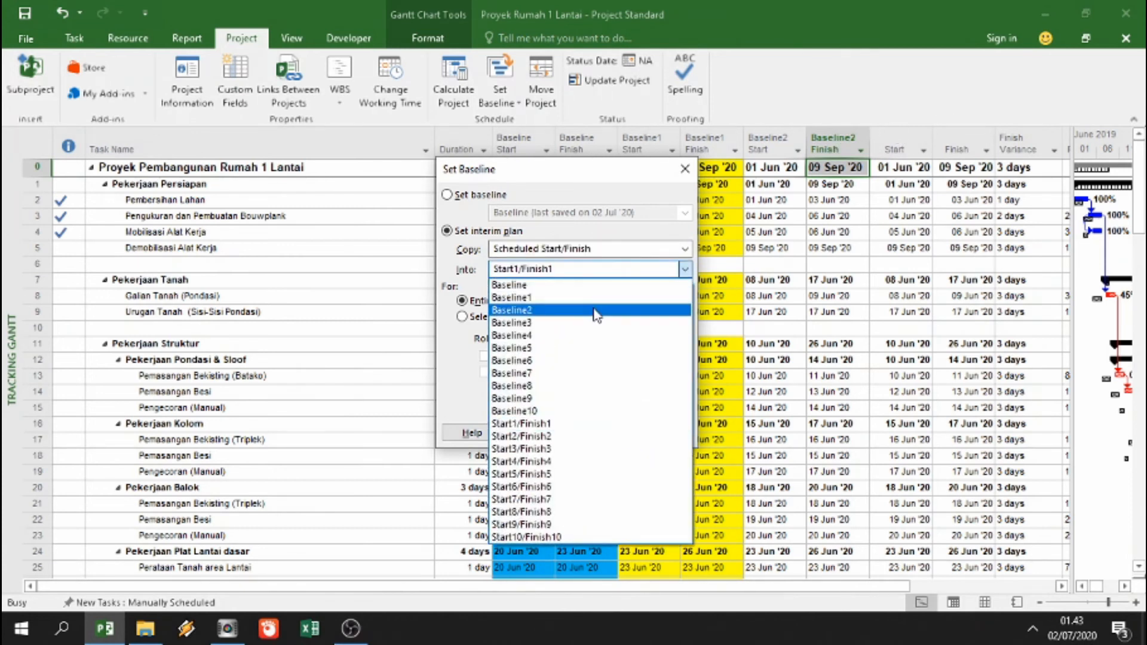
{"action": "left_click", "coordinate": [596, 311]}
{"action": "left_click", "coordinate": [591, 433]}
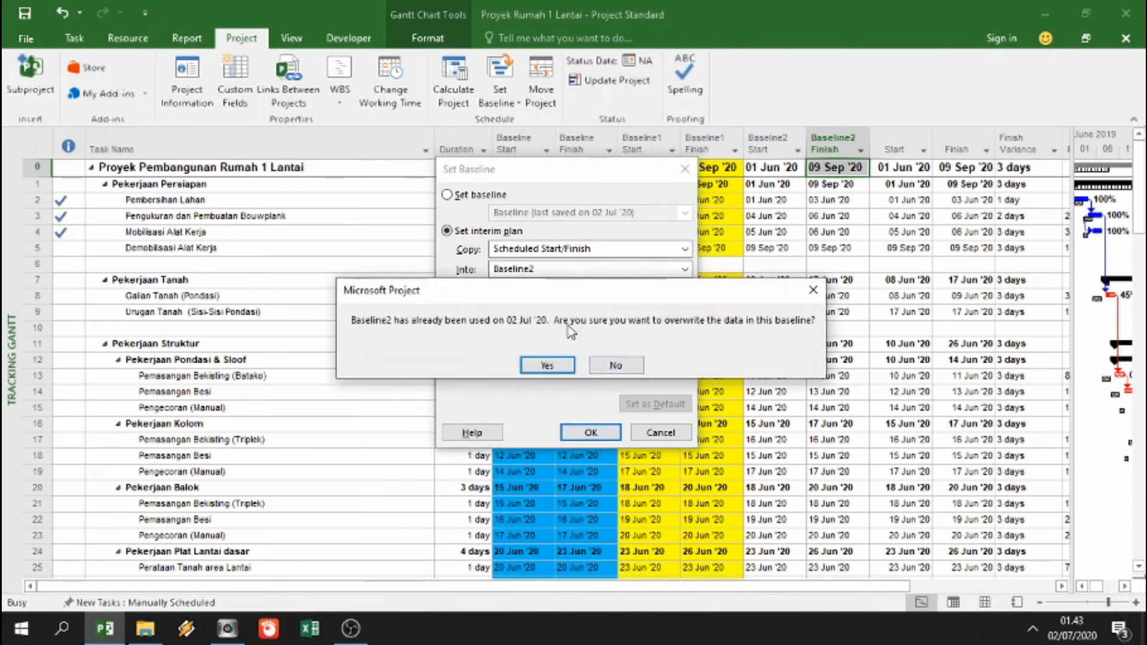
{"action": "left_click", "coordinate": [553, 366]}
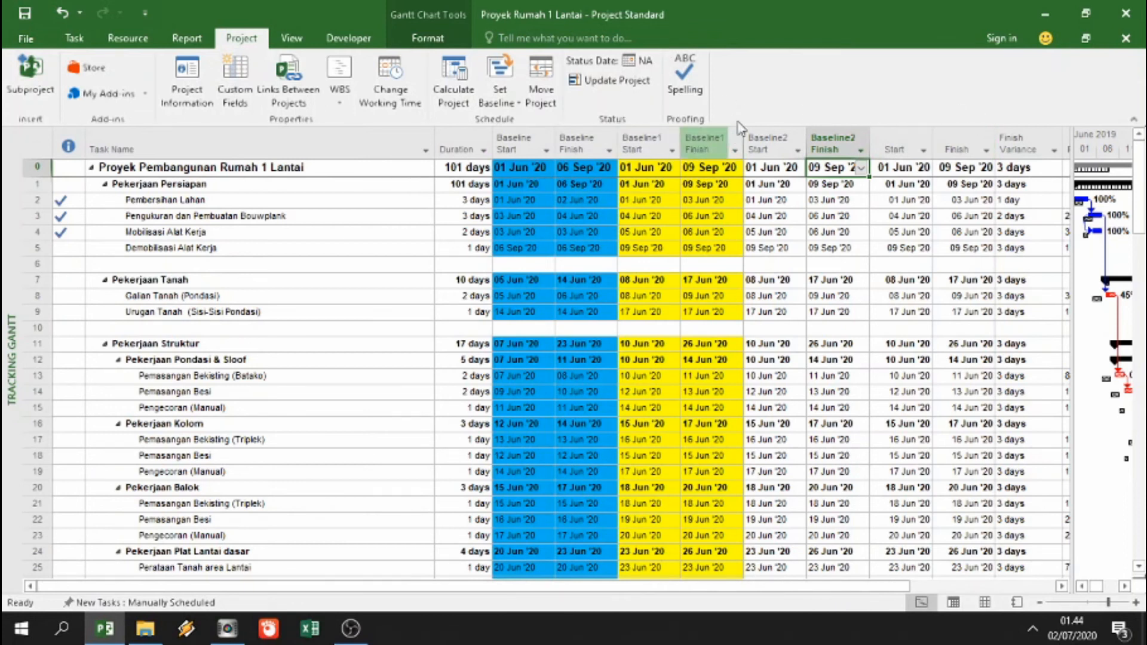
{"action": "left_click", "coordinate": [916, 216]}
{"action": "left_click", "coordinate": [901, 248]}
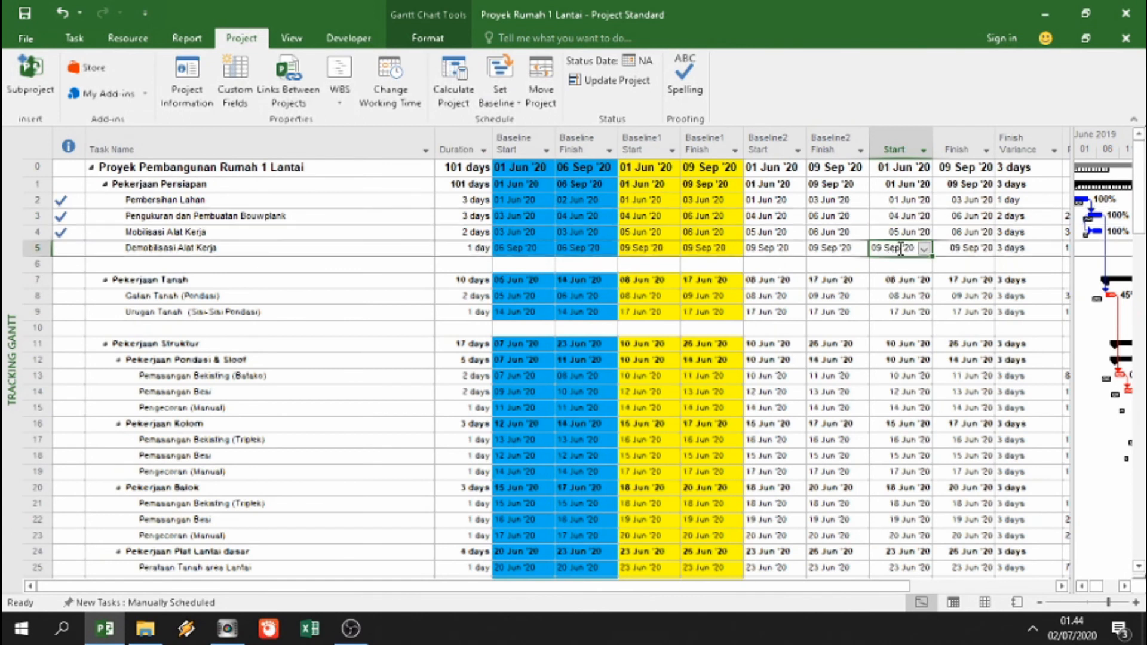
- Show the task details form beneath the Tracking Gantt and load the Galian Tanah (Pondasi) task in it
{"action": "left_click", "coordinate": [909, 312]}
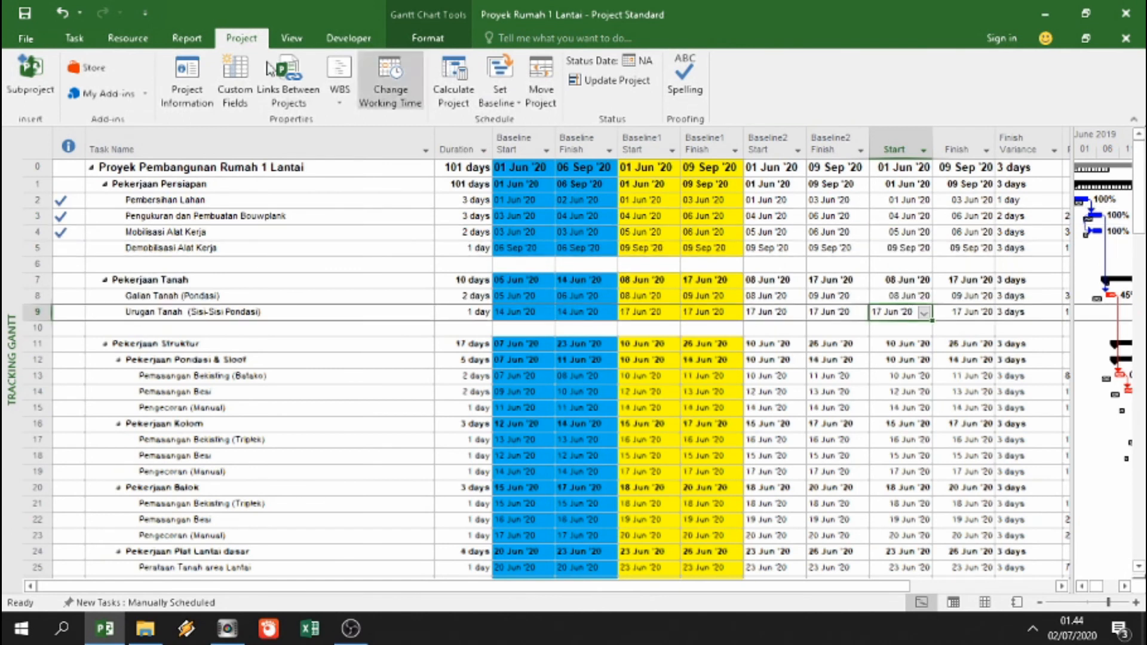
{"action": "left_click", "coordinate": [78, 39]}
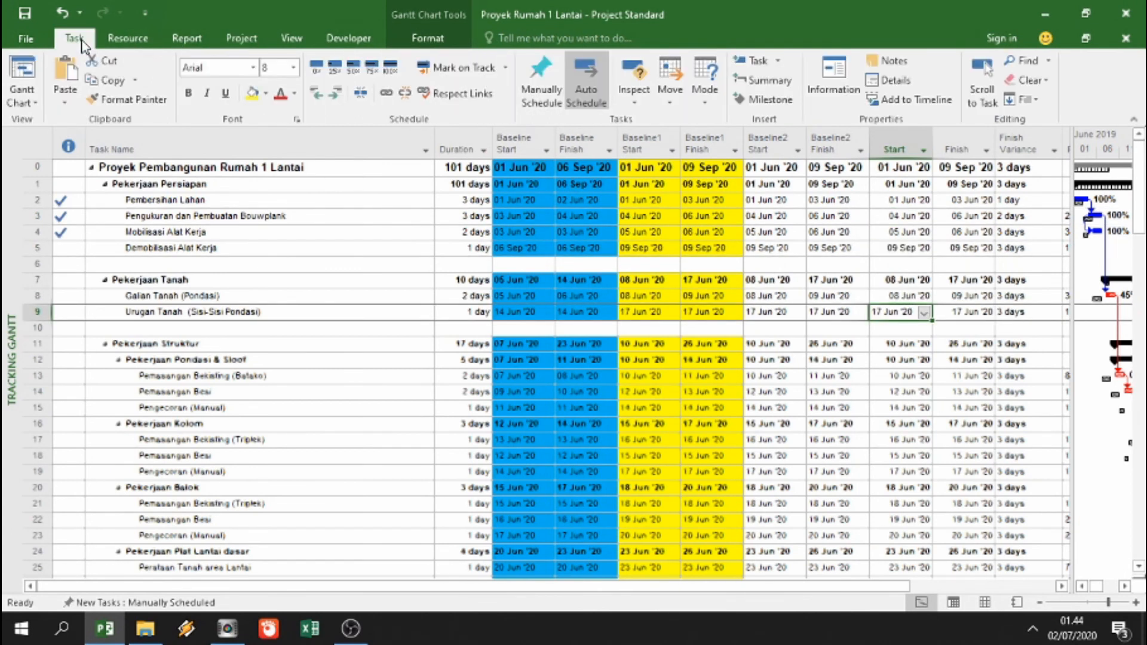
{"action": "left_click", "coordinate": [905, 84]}
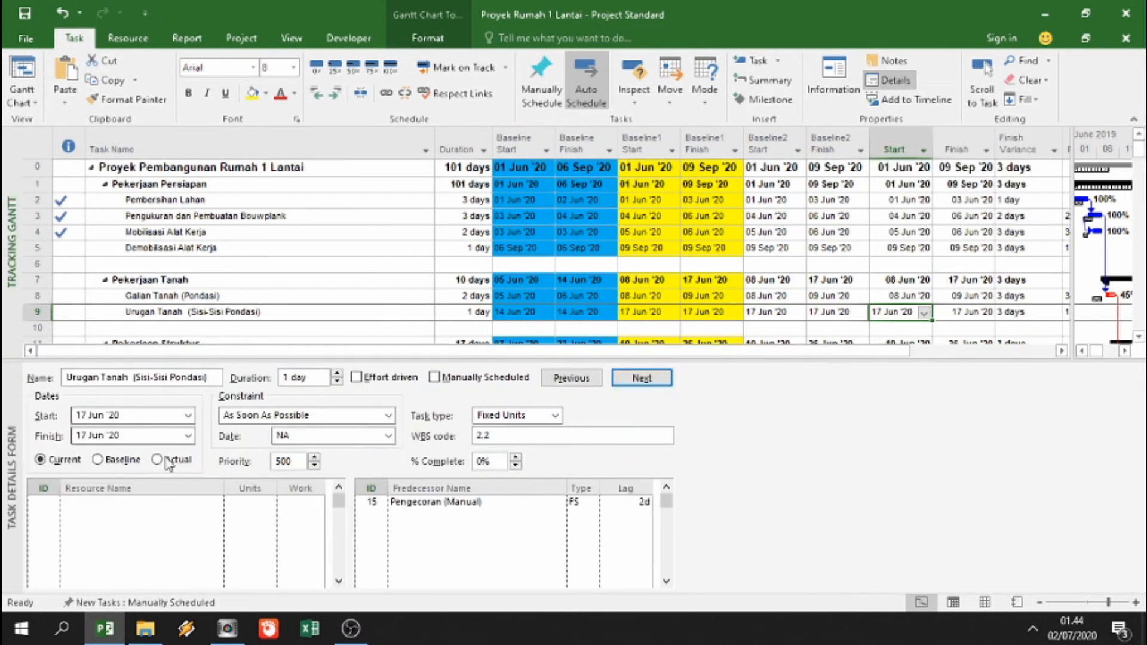
{"action": "left_click", "coordinate": [207, 297]}
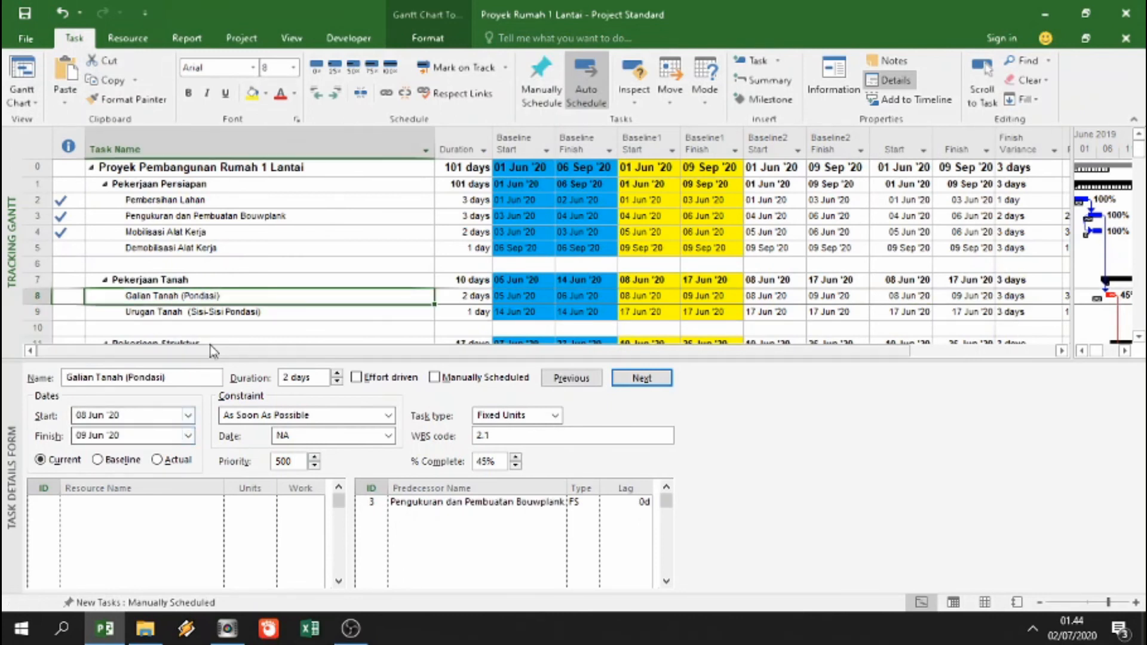
- Set the actual finish of Galian Tanah (Pondasi) to 15 Jun '20 and its completion to 100%
{"action": "left_click", "coordinate": [182, 460]}
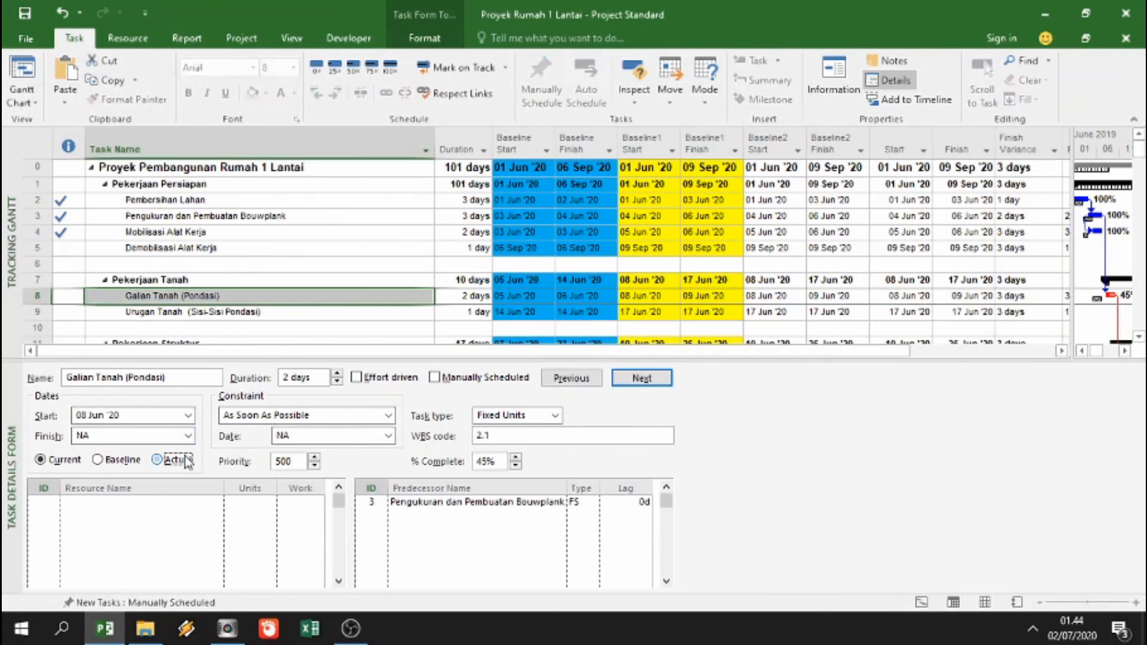
{"action": "left_click", "coordinate": [188, 436]}
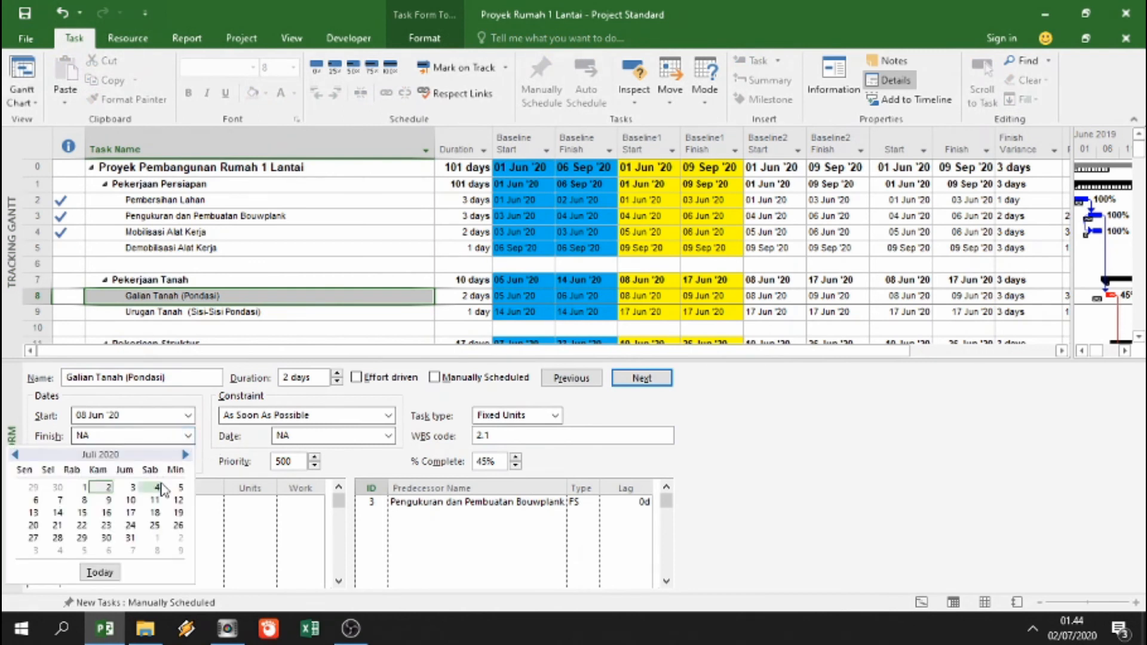
{"action": "left_click", "coordinate": [15, 455]}
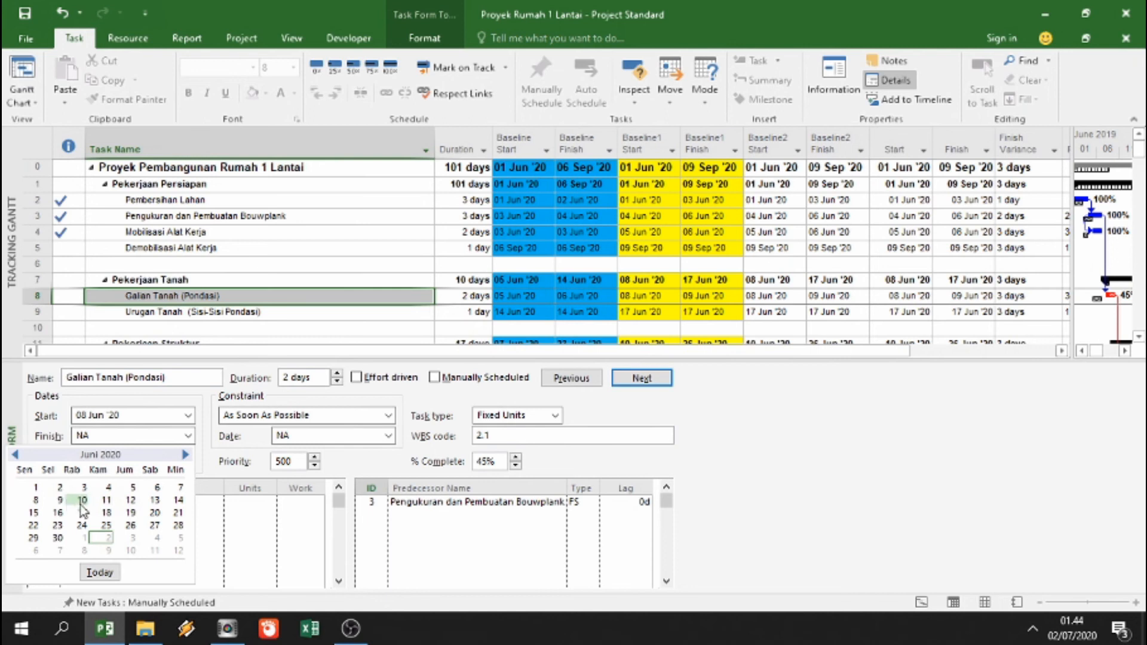
{"action": "left_click", "coordinate": [33, 512]}
{"action": "double_click", "coordinate": [486, 461]}
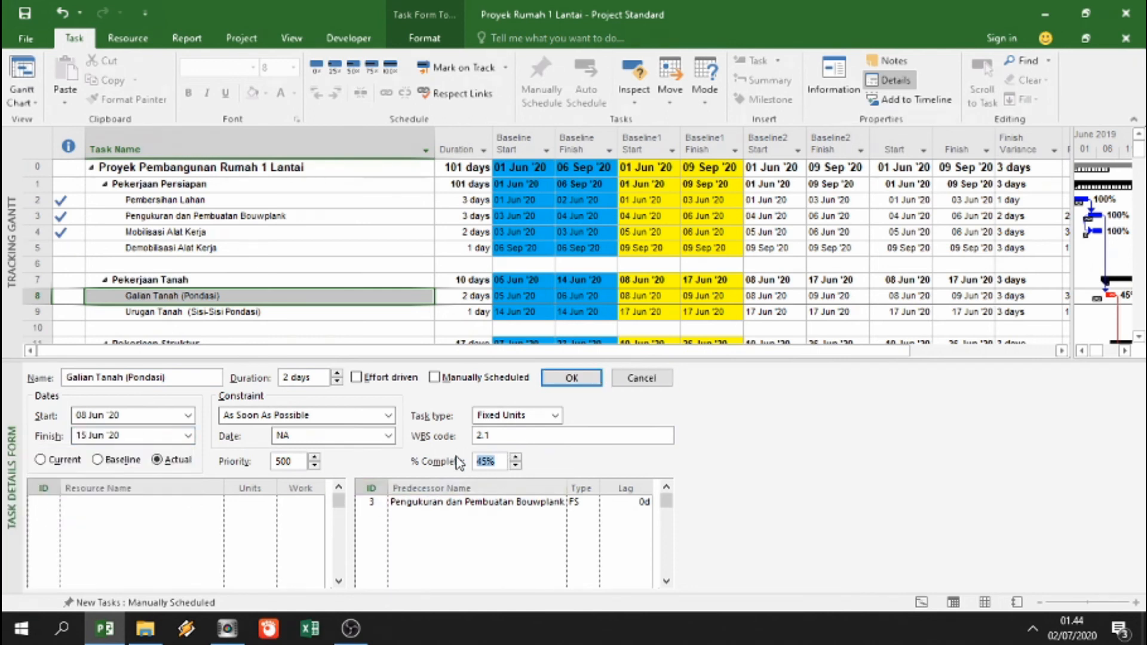
{"action": "type", "text": "100"}
{"action": "left_click", "coordinate": [572, 378]}
{"action": "left_click", "coordinate": [865, 220]}
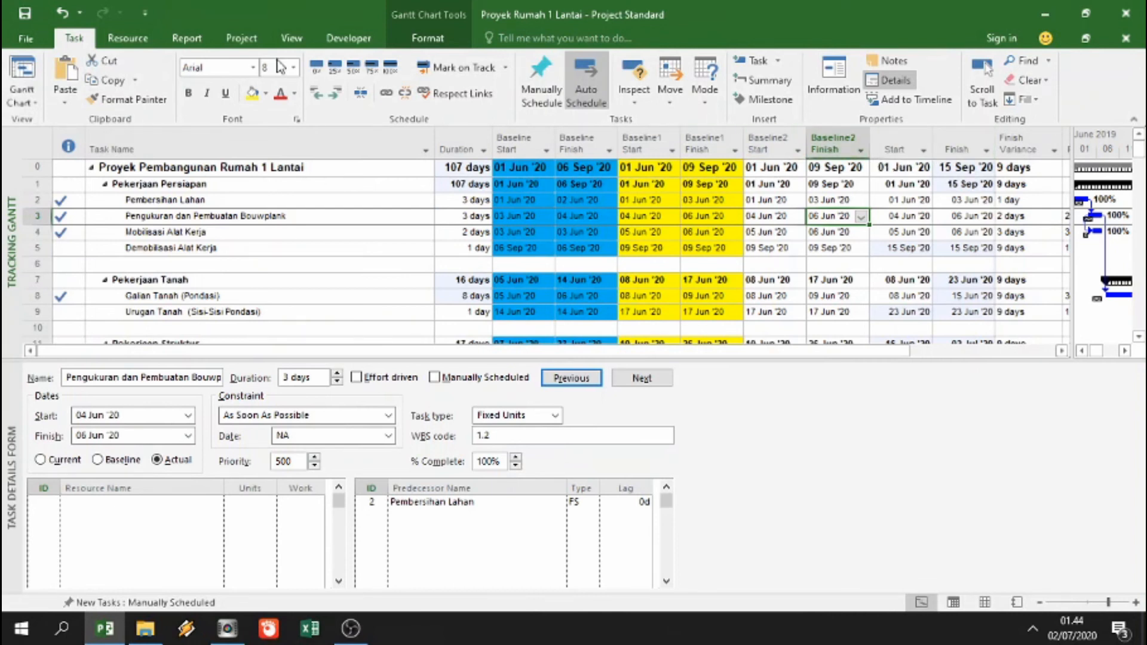
- Set an interim plan copying the updated Scheduled Start/Finish into Baseline2 for the entire project, overwriting its existing data
{"action": "left_click", "coordinate": [256, 41]}
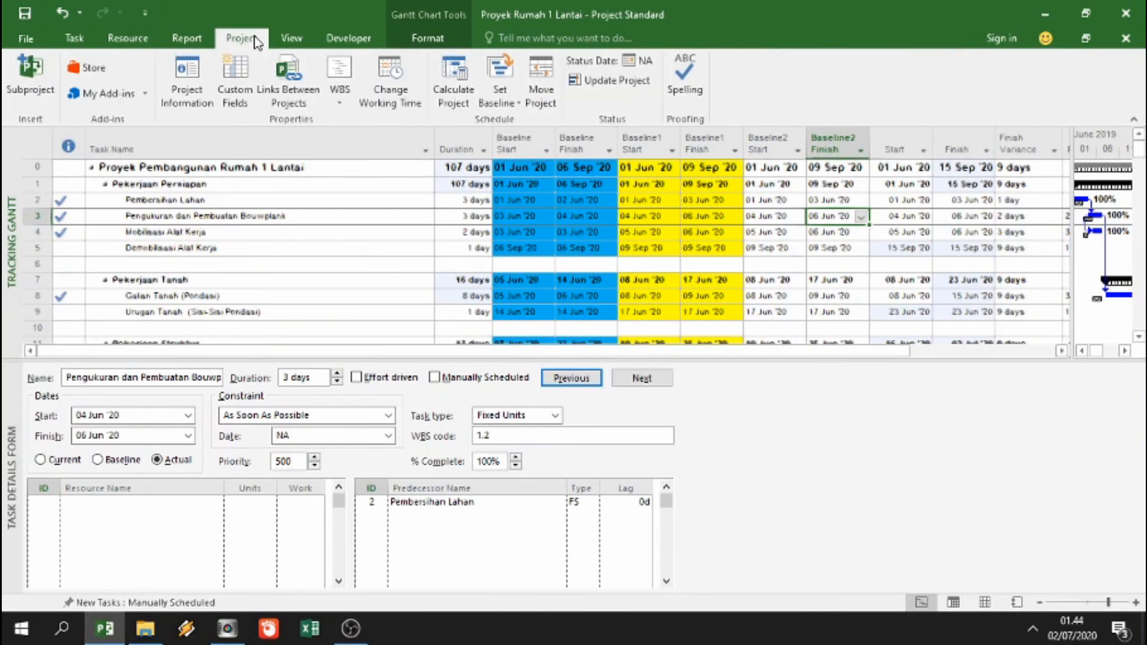
{"action": "left_click", "coordinate": [499, 100]}
{"action": "left_click", "coordinate": [518, 121]}
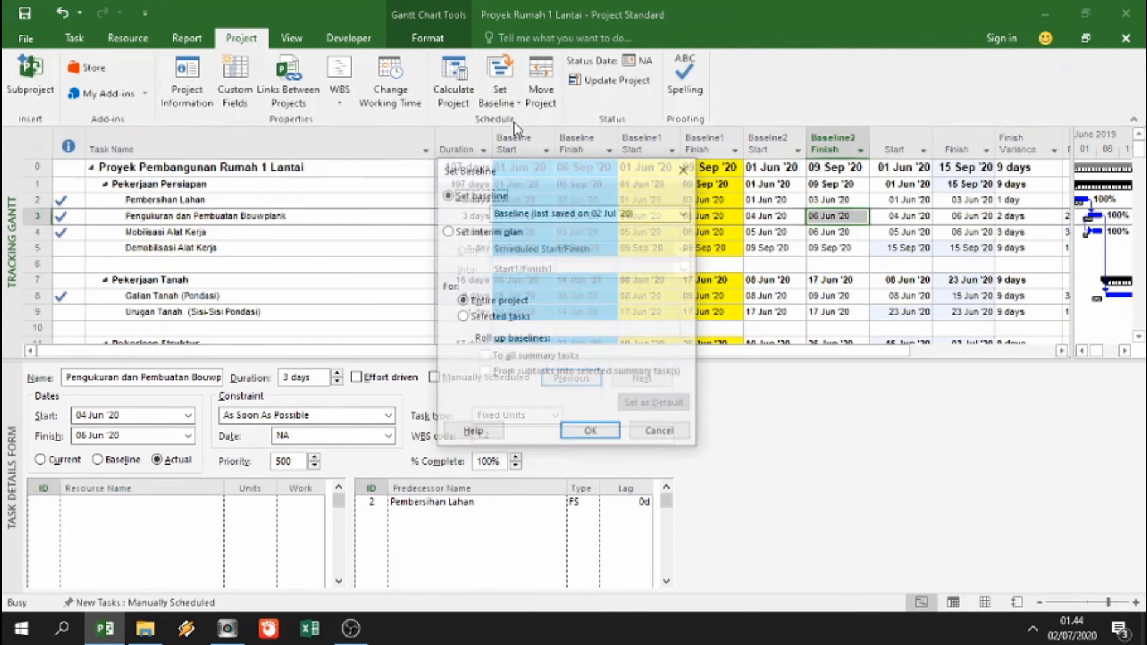
{"action": "left_click", "coordinate": [487, 232]}
{"action": "left_click", "coordinate": [527, 248]}
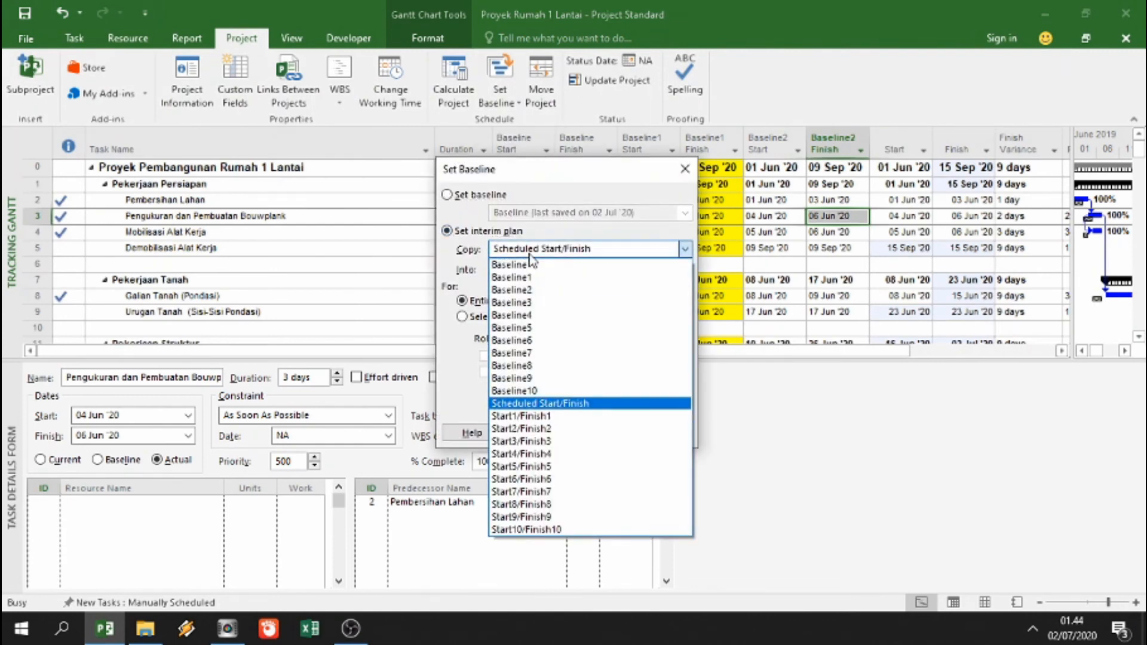
{"action": "left_click", "coordinate": [545, 404]}
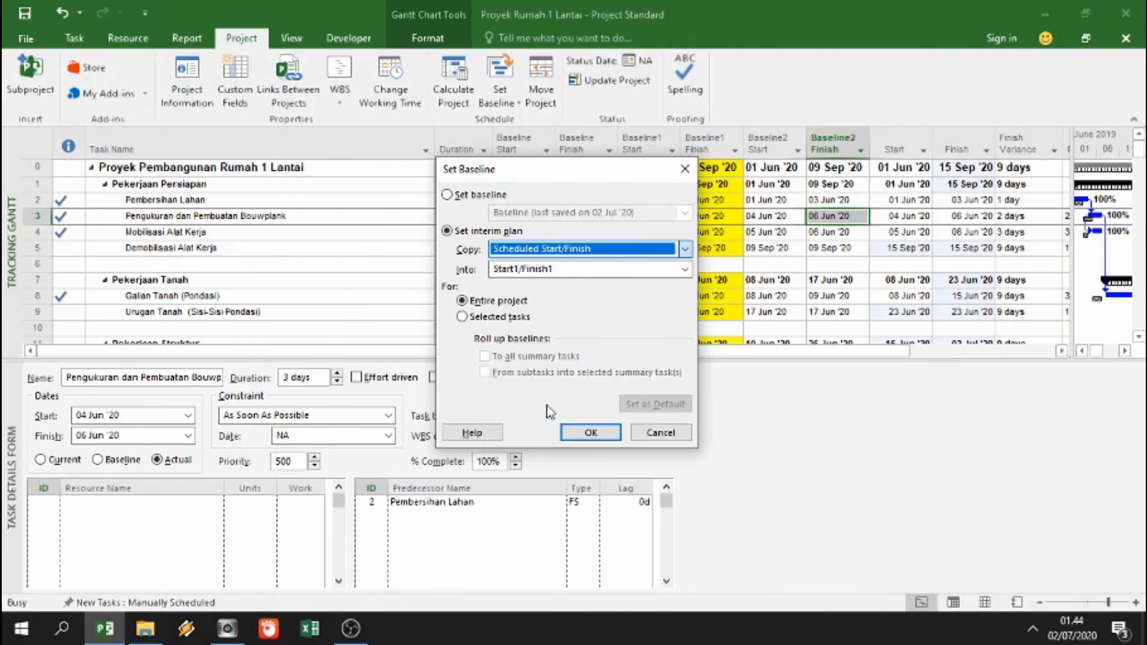
{"action": "left_click", "coordinate": [545, 269]}
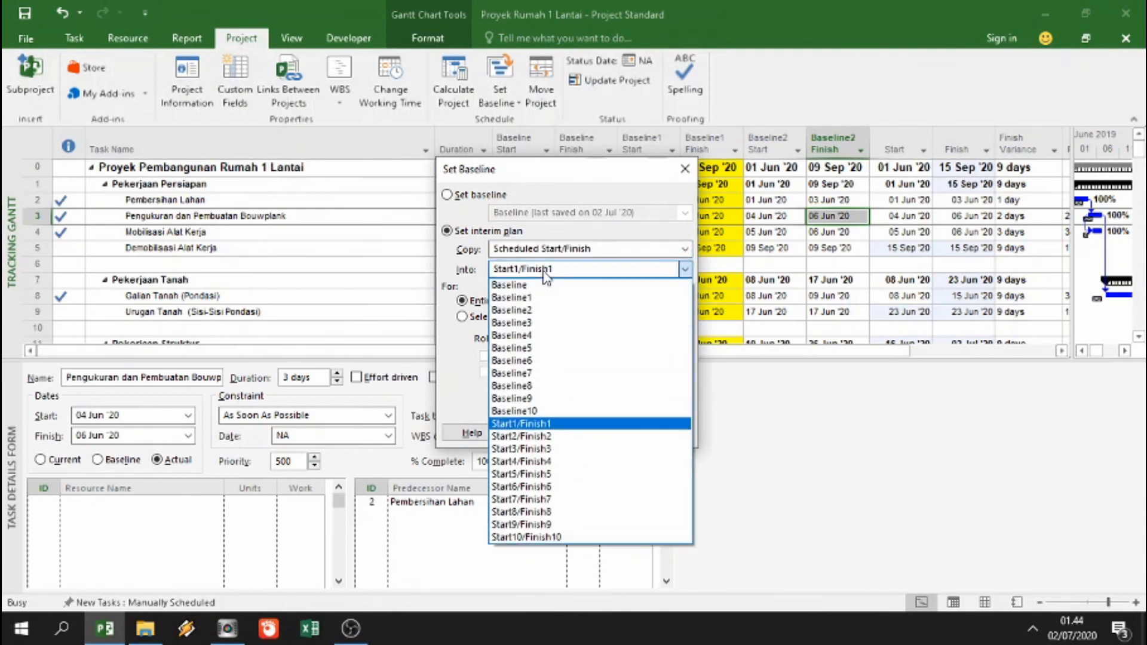
{"action": "left_click", "coordinate": [531, 310]}
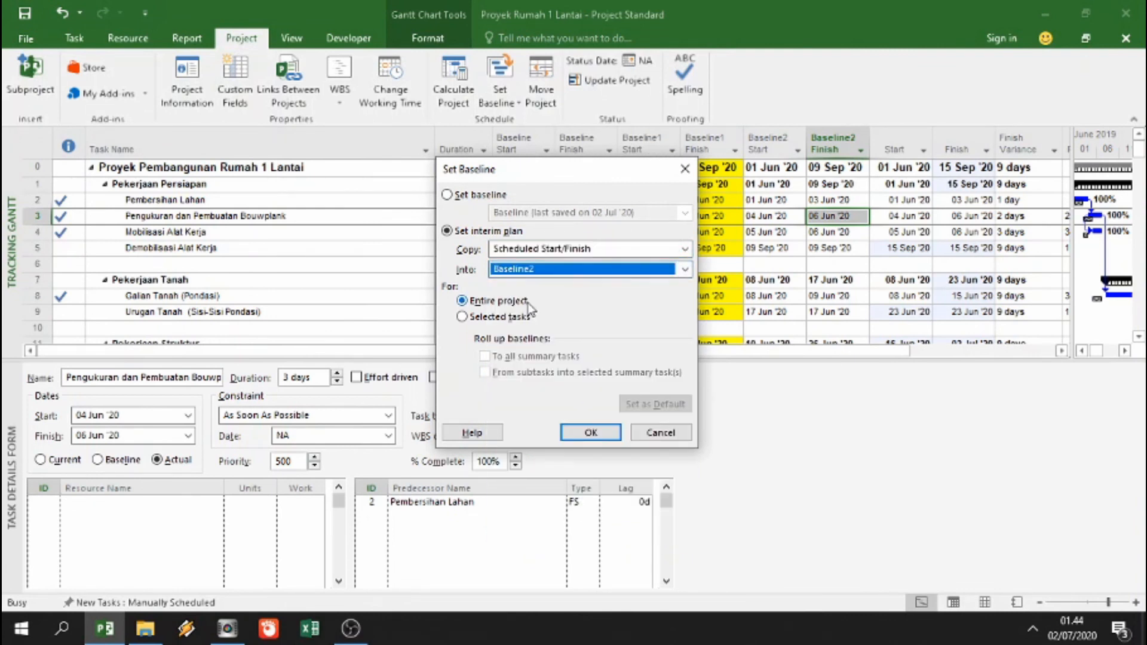
{"action": "left_click", "coordinate": [589, 433]}
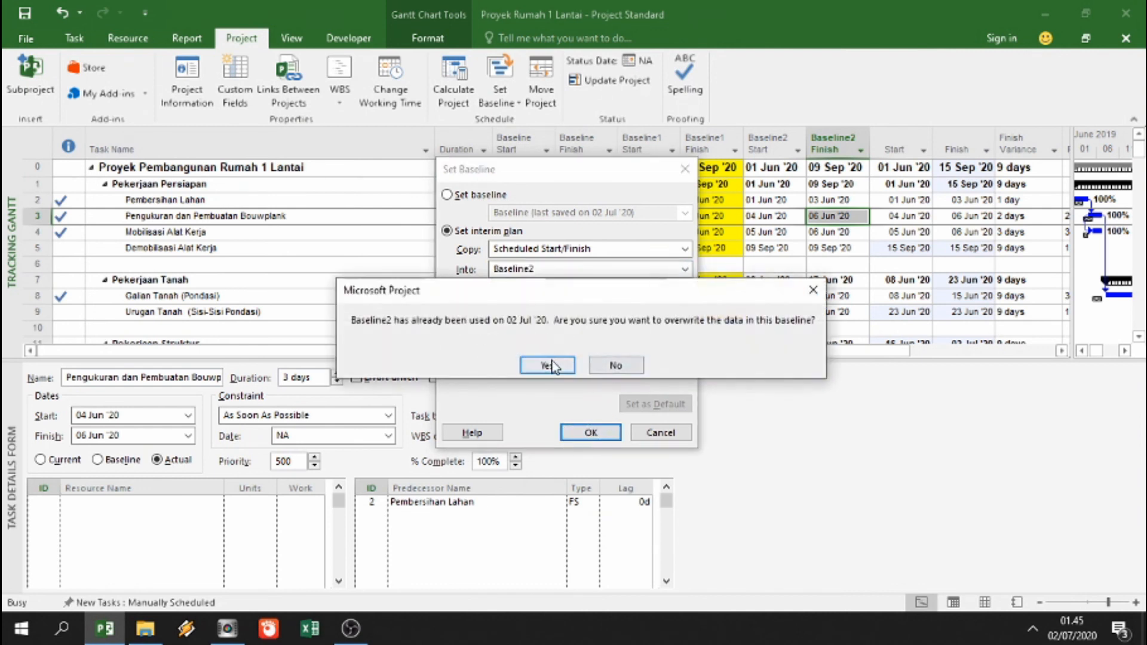
{"action": "left_click", "coordinate": [548, 365]}
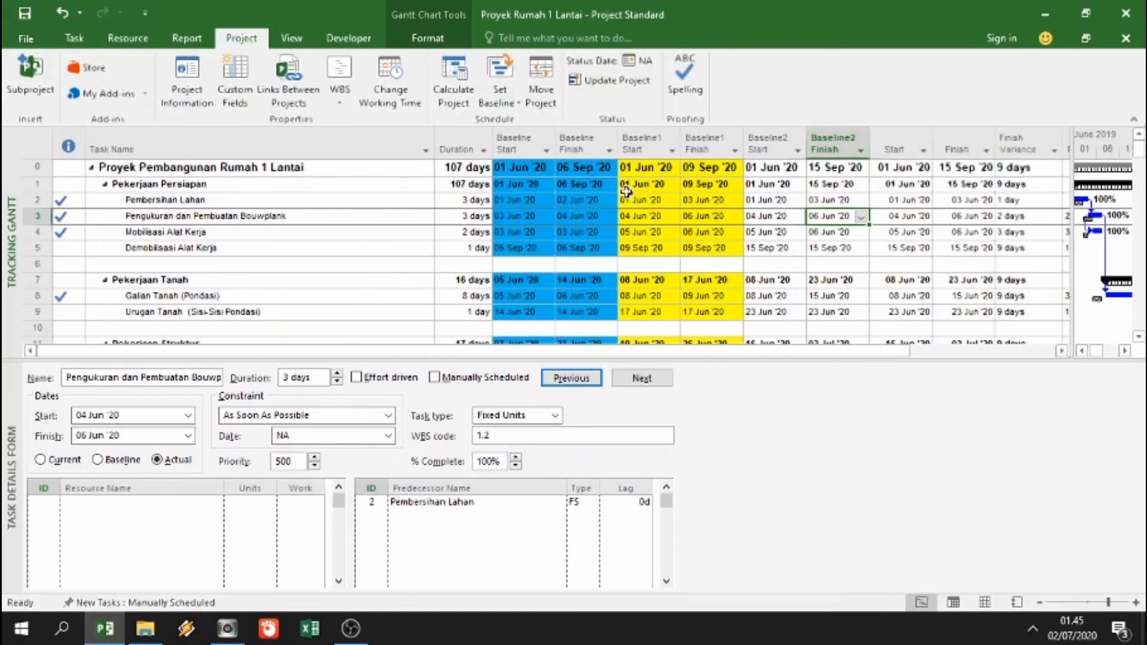
- Set an interim plan copying Baseline into Start1/Finish1 for the entire project
{"action": "left_click", "coordinate": [511, 108]}
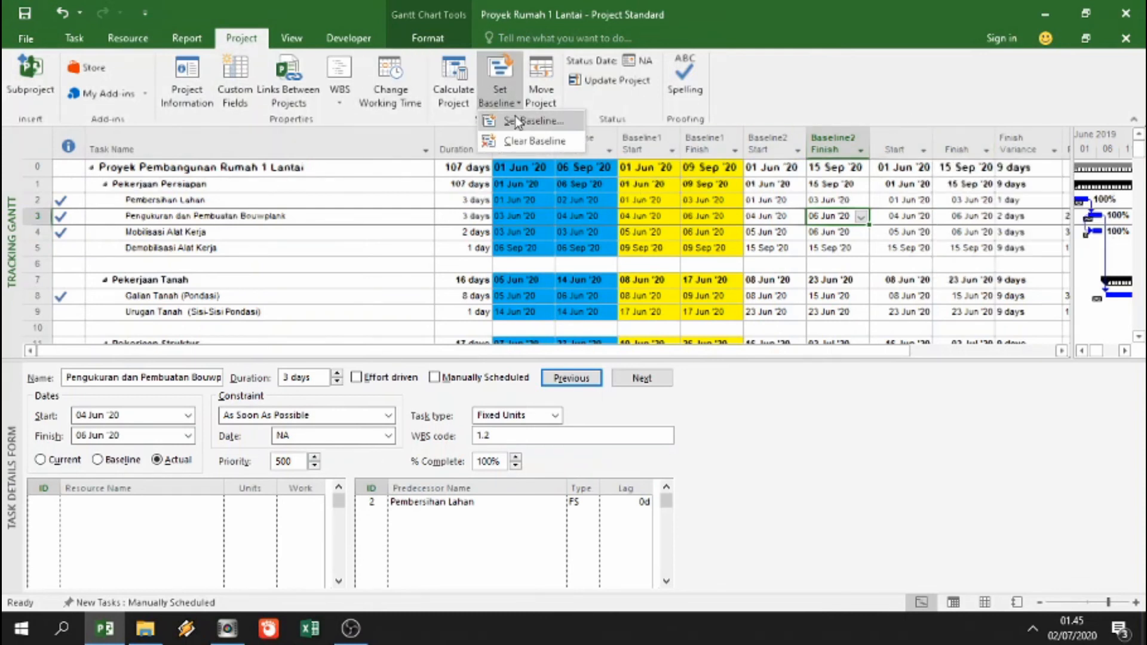
{"action": "left_click", "coordinate": [520, 118]}
{"action": "left_click", "coordinate": [459, 234]}
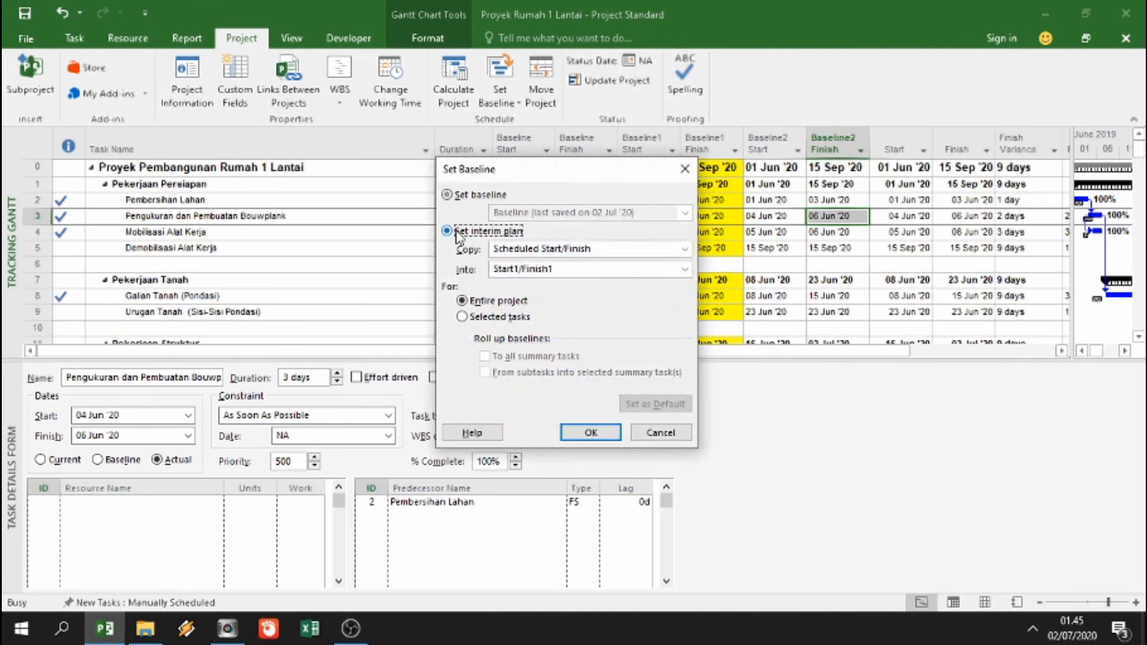
{"action": "left_click", "coordinate": [519, 249]}
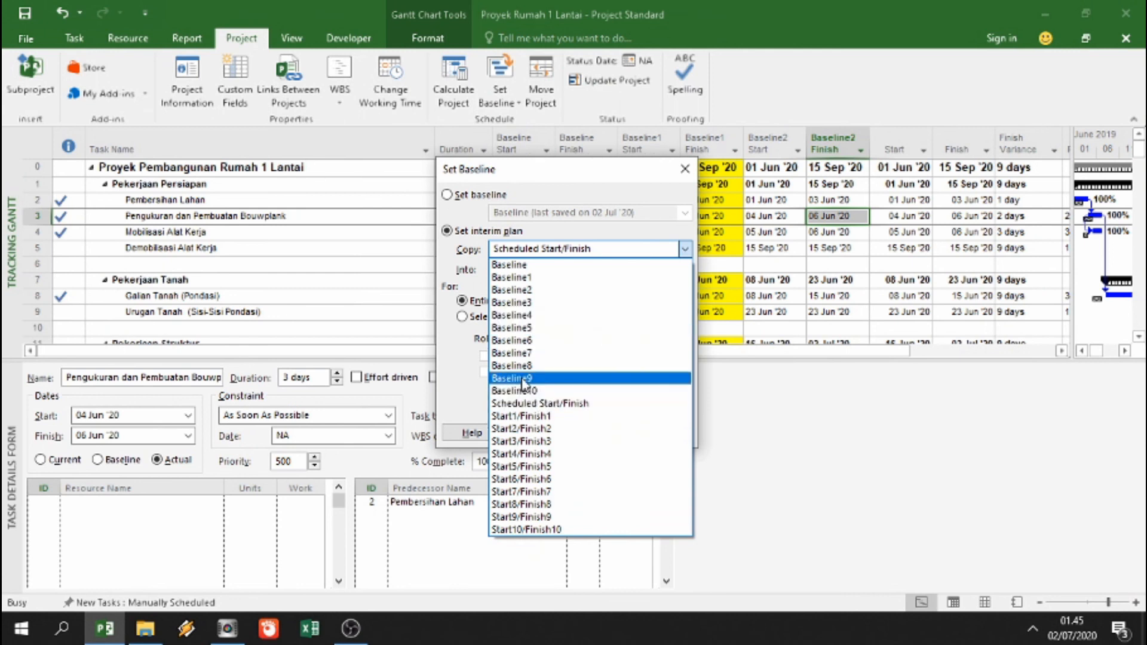
{"action": "left_click", "coordinate": [529, 265]}
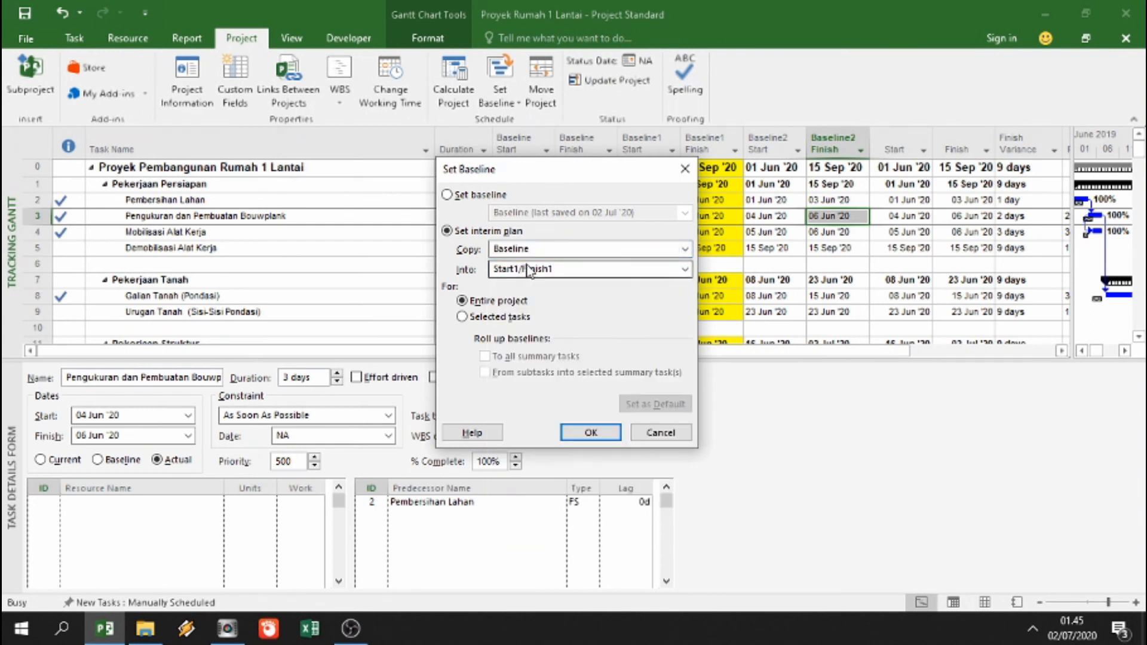
{"action": "left_click", "coordinate": [530, 270]}
{"action": "left_click", "coordinate": [526, 424]}
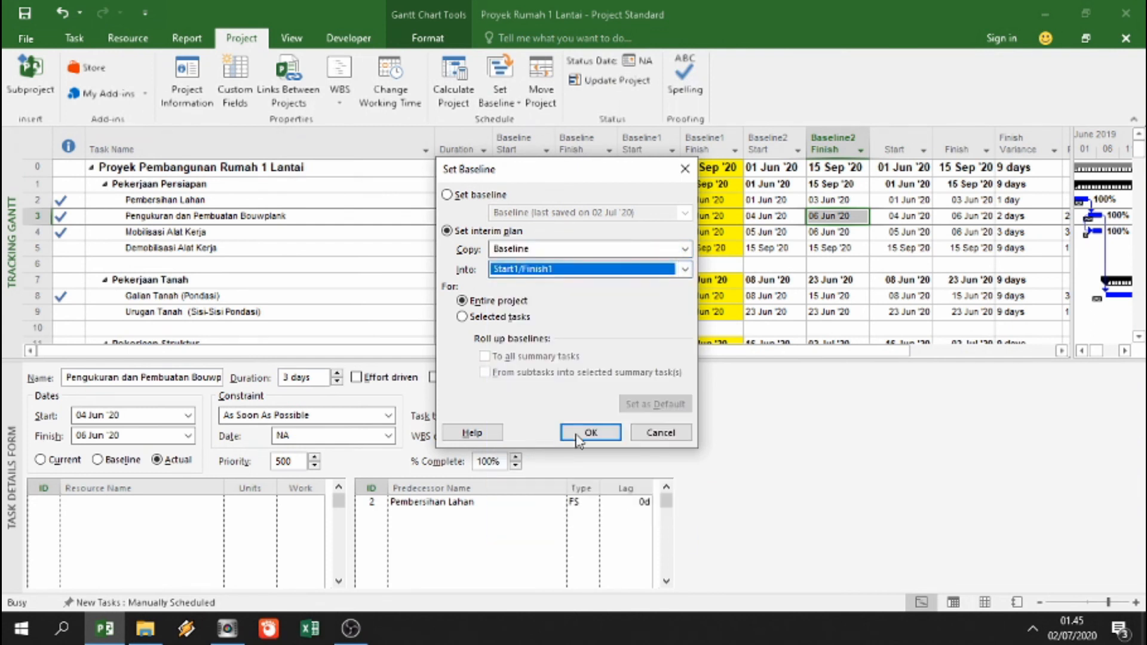
{"action": "left_click", "coordinate": [600, 438]}
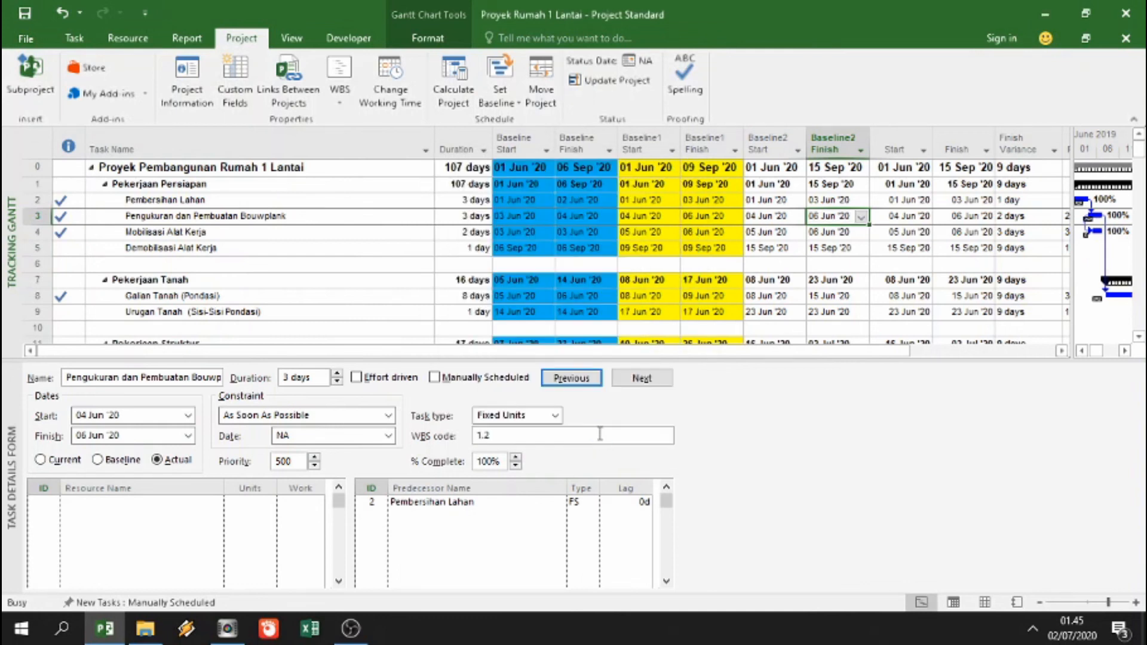
- Hide the task details form to give the Tracking Gantt table the full height
{"action": "left_click", "coordinate": [1008, 167]}
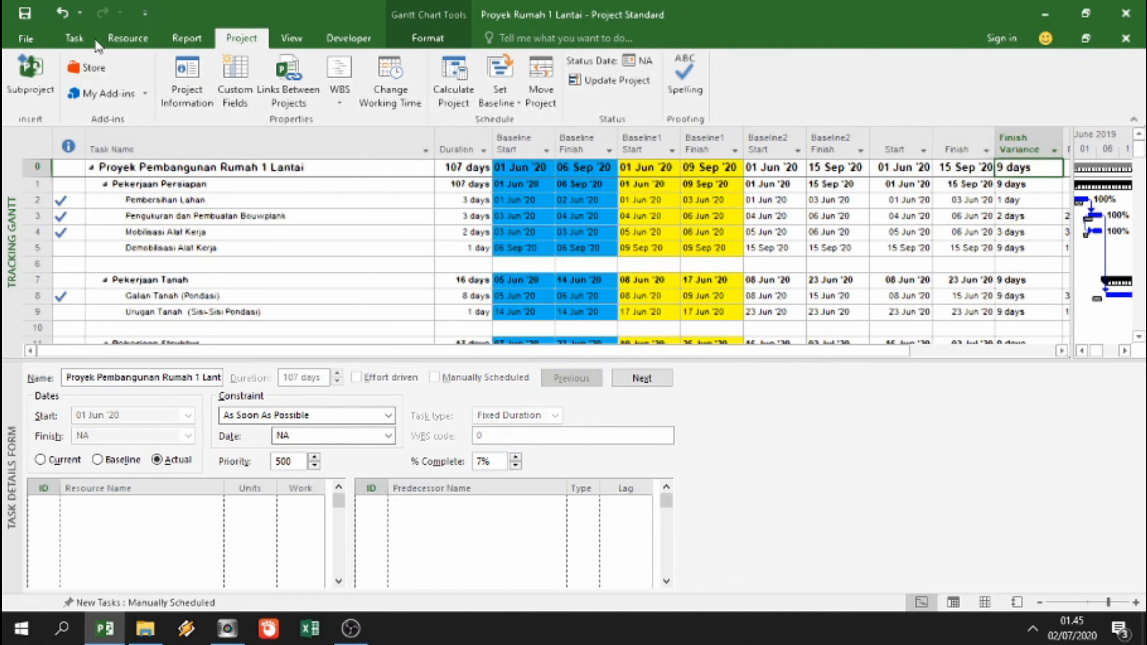
{"action": "left_click", "coordinate": [74, 38]}
{"action": "left_click", "coordinate": [889, 80]}
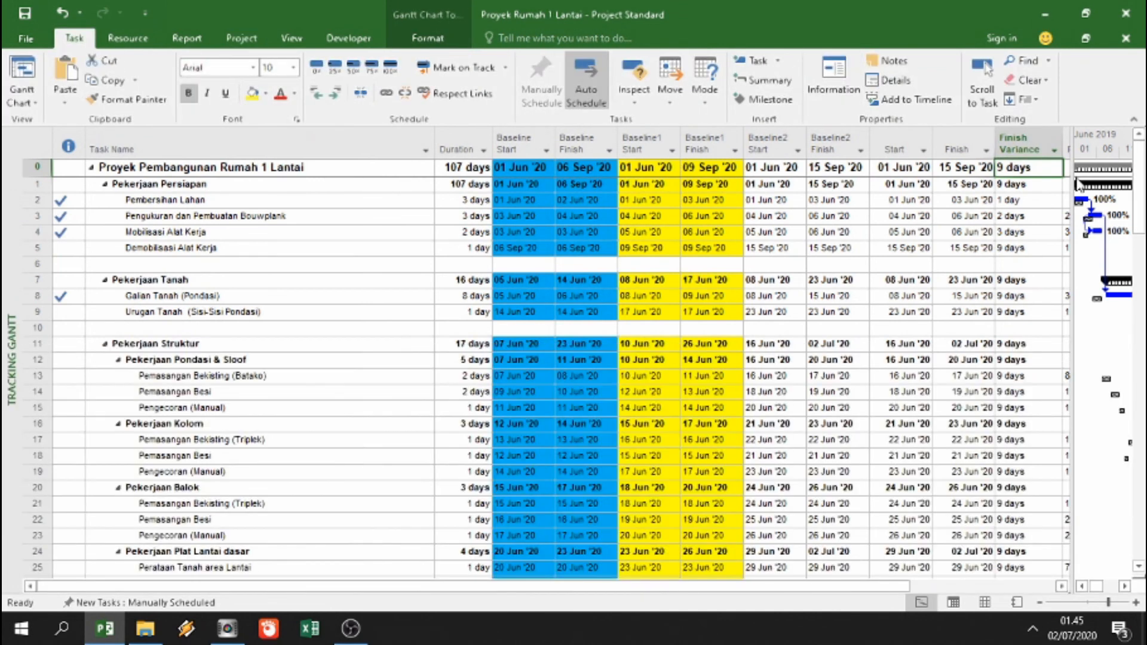
- Insert the Start1 column before Finish Variance and widen the table area to show it
{"action": "right_click", "coordinate": [1022, 139]}
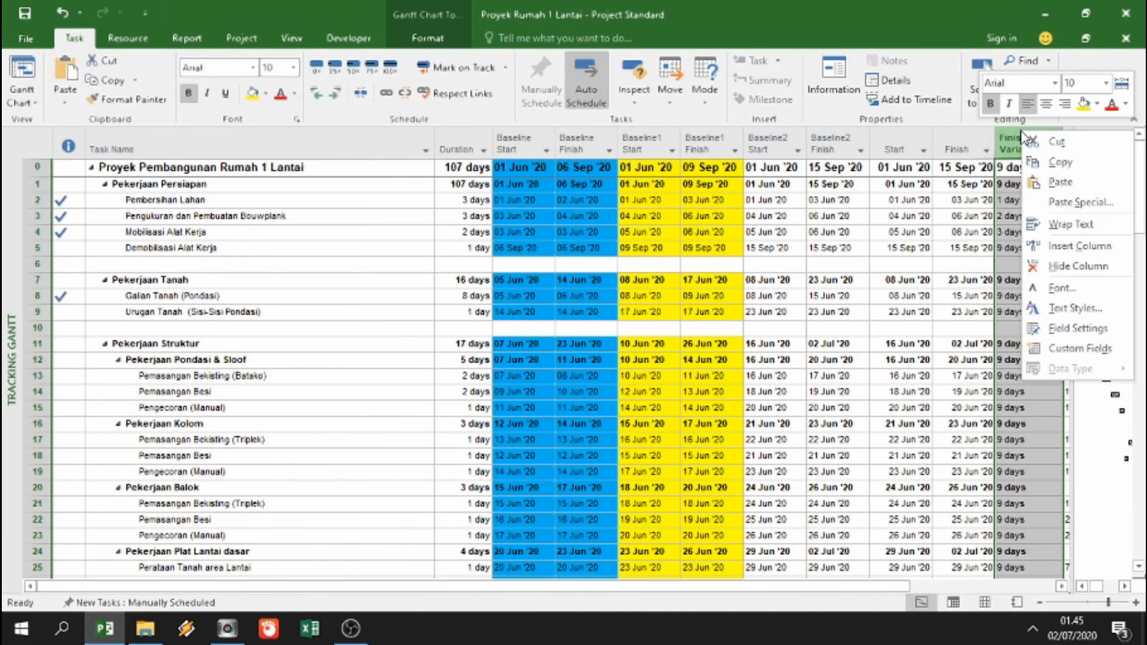
{"action": "left_click", "coordinate": [1058, 247]}
{"action": "type", "text": "start"}
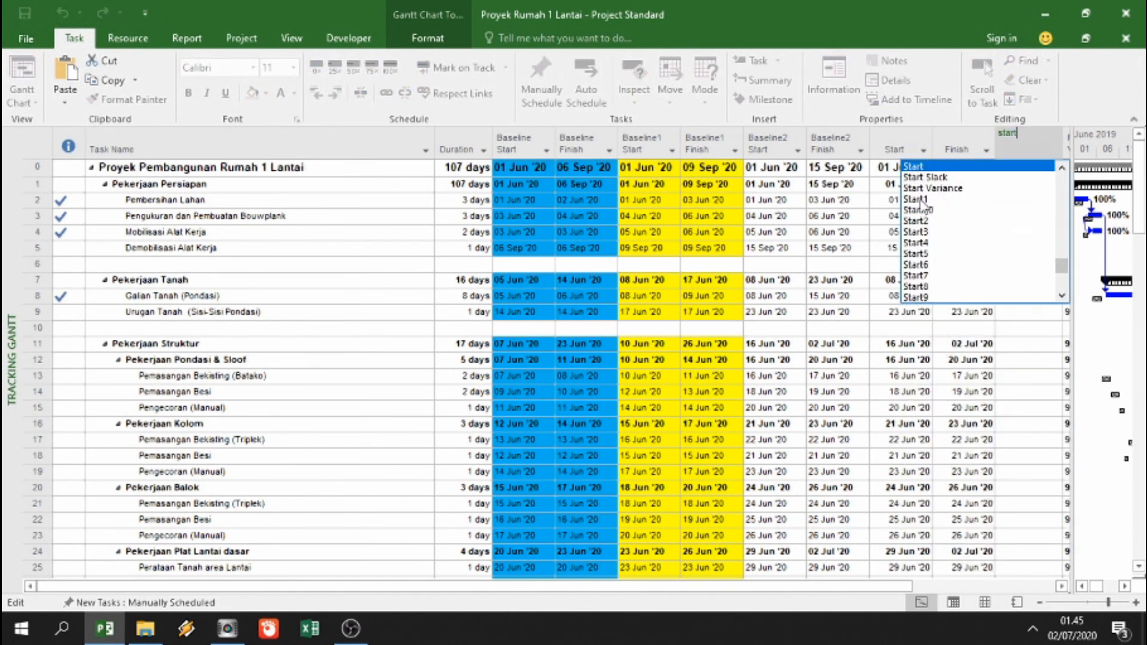
{"action": "key", "text": "Return"}
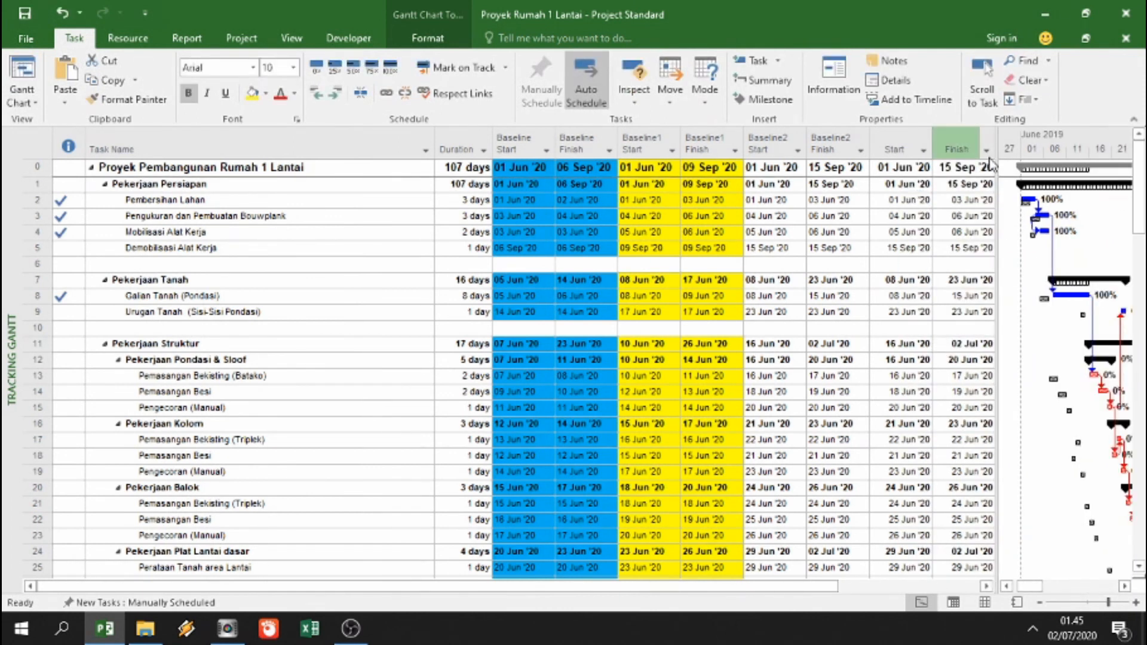
{"action": "left_click_drag", "start_coordinate": [1002, 160], "coordinate": [1128, 156]}
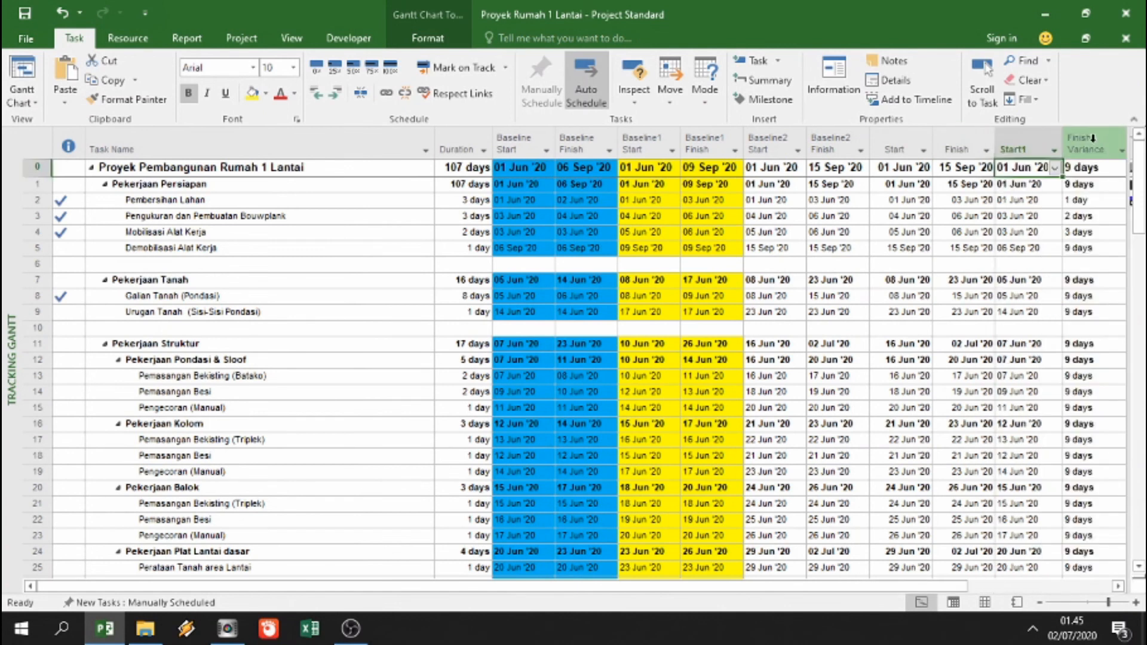
- Insert the Finish1 column between Start1 and Finish Variance and adjust the table area's width
{"action": "right_click", "coordinate": [1092, 138]}
{"action": "left_click", "coordinate": [1040, 256]}
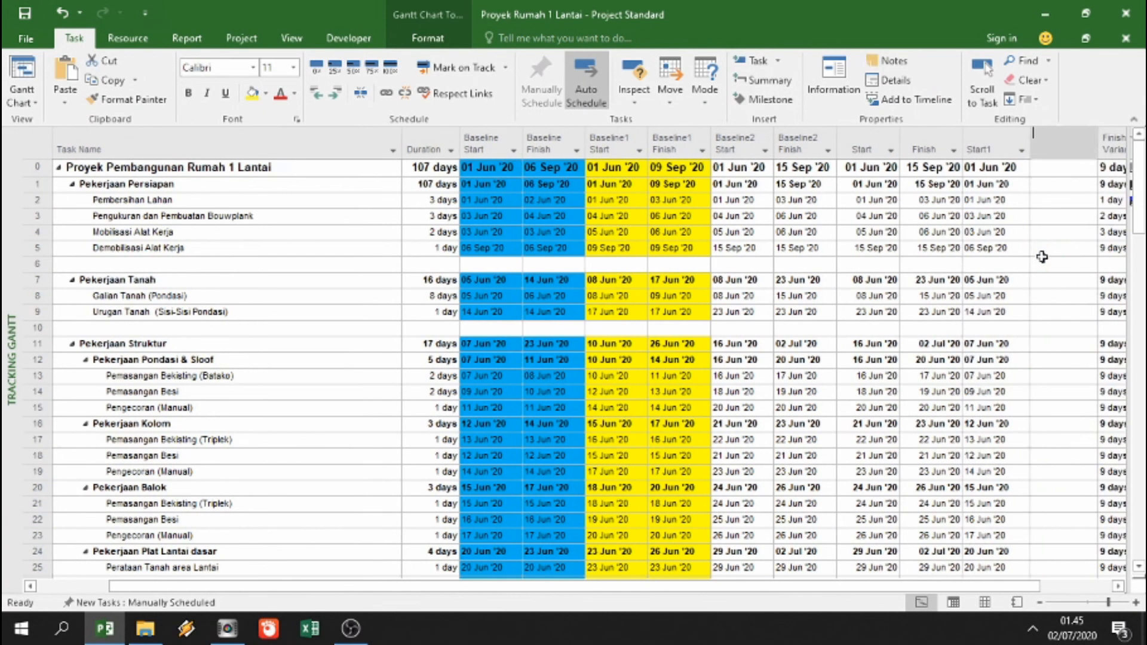
{"action": "type", "text": "finish"}
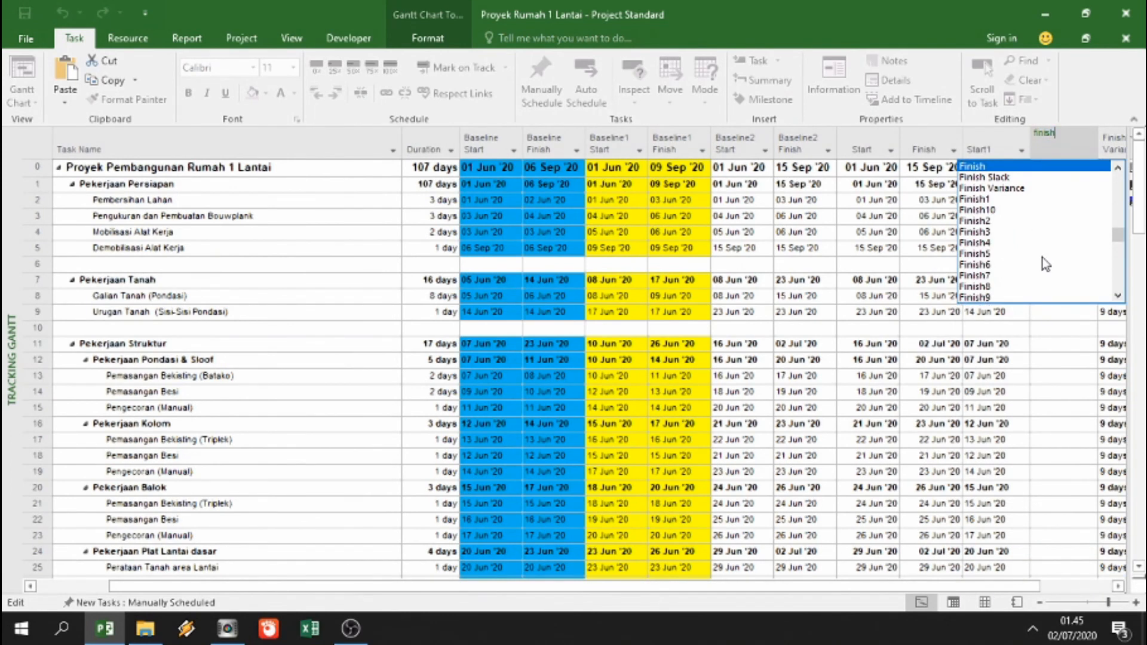
{"action": "left_click", "coordinate": [972, 200]}
{"action": "left_click_drag", "start_coordinate": [1031, 209], "coordinate": [1119, 210]}
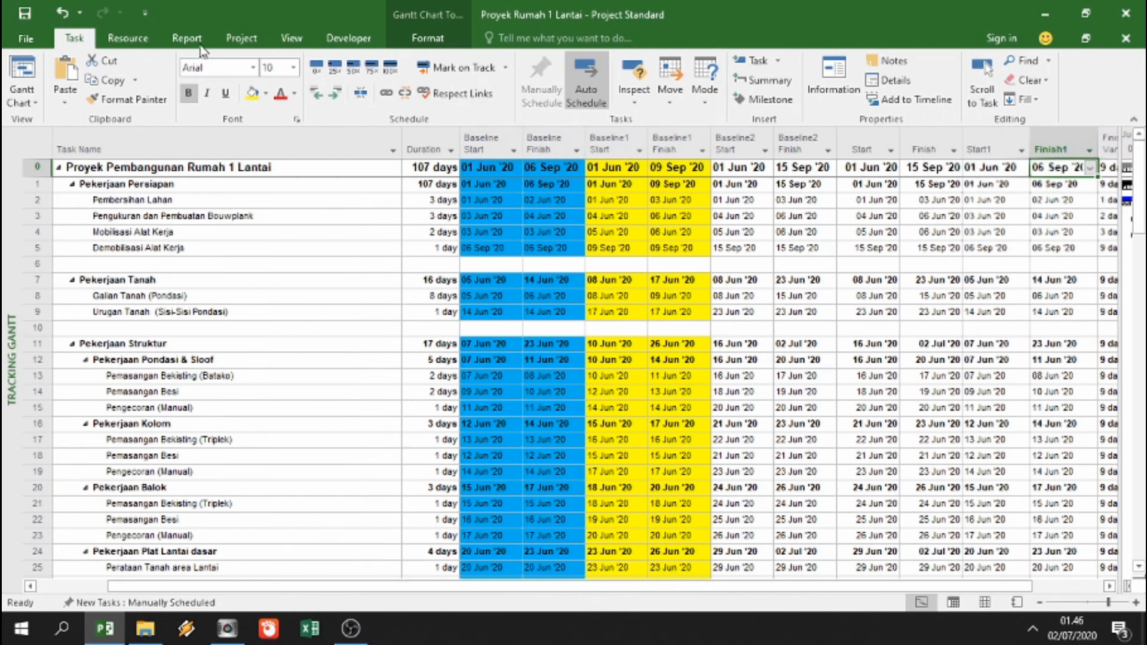
- Open the Set Baseline dialog, compare the Set baseline and Set interim plan options, and examine the available baseline slots
{"action": "left_click", "coordinate": [241, 38]}
{"action": "left_click", "coordinate": [500, 87]}
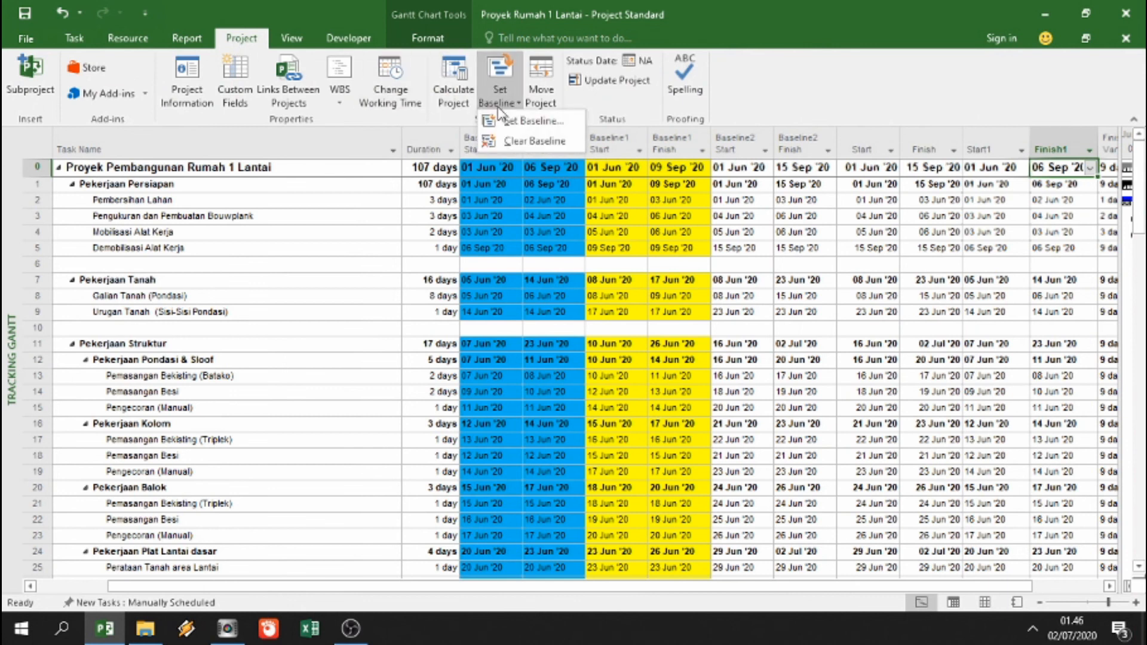
{"action": "left_click", "coordinate": [508, 120]}
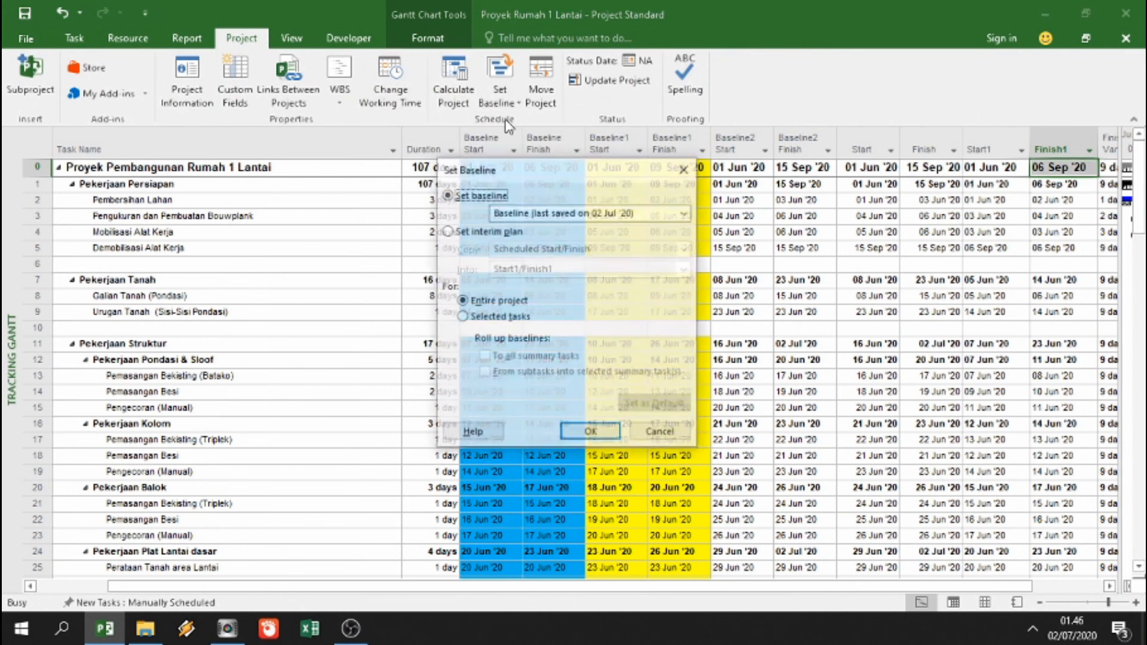
{"action": "left_click", "coordinate": [489, 232]}
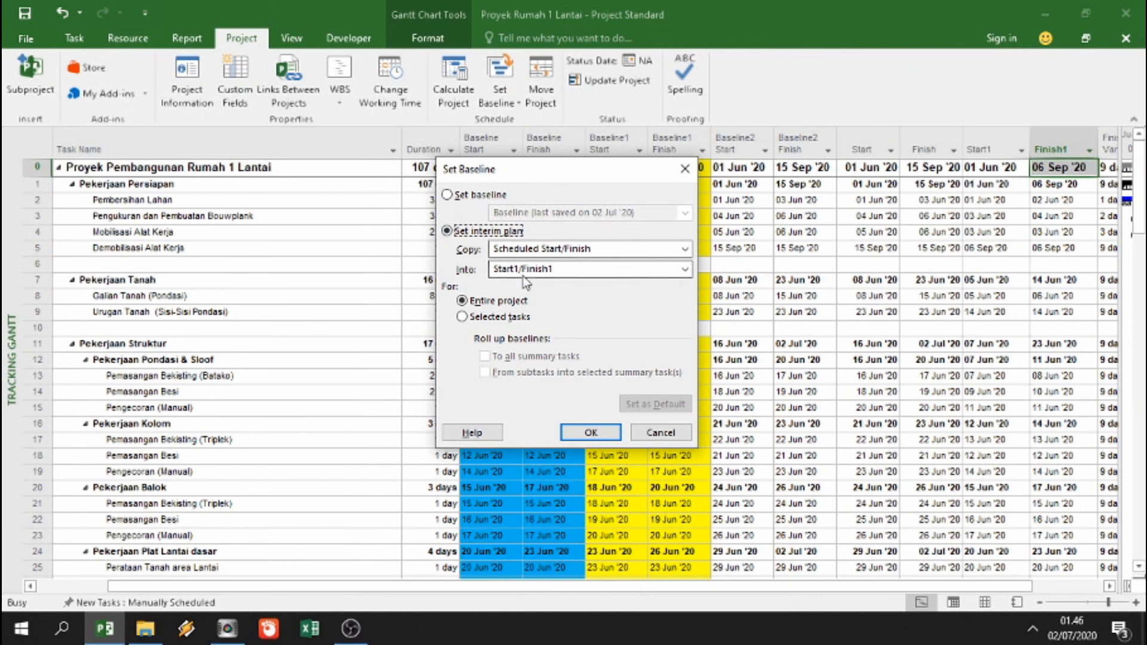
{"action": "left_click", "coordinate": [566, 251]}
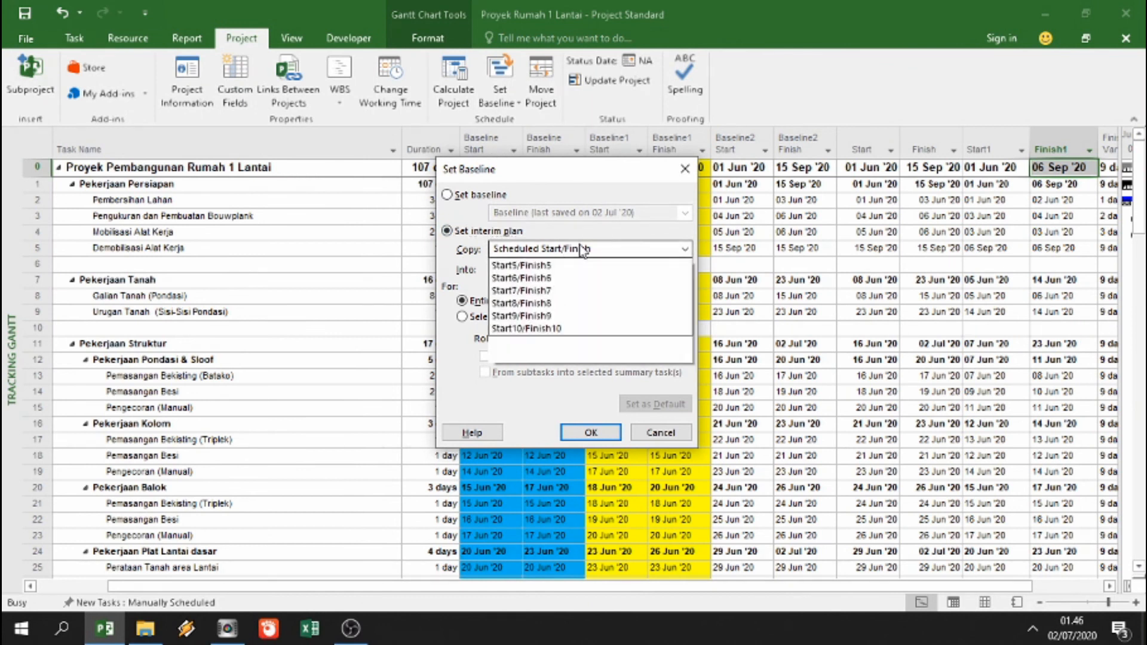
{"action": "left_click", "coordinate": [620, 231]}
{"action": "left_click", "coordinate": [449, 195]}
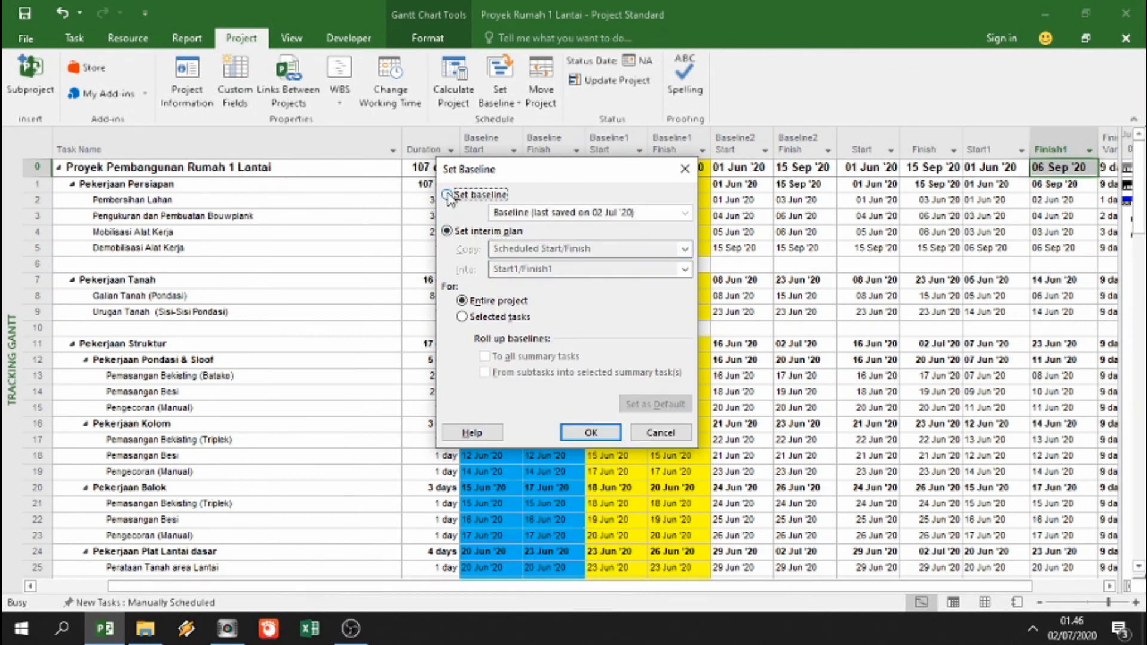
{"action": "left_click", "coordinate": [477, 232]}
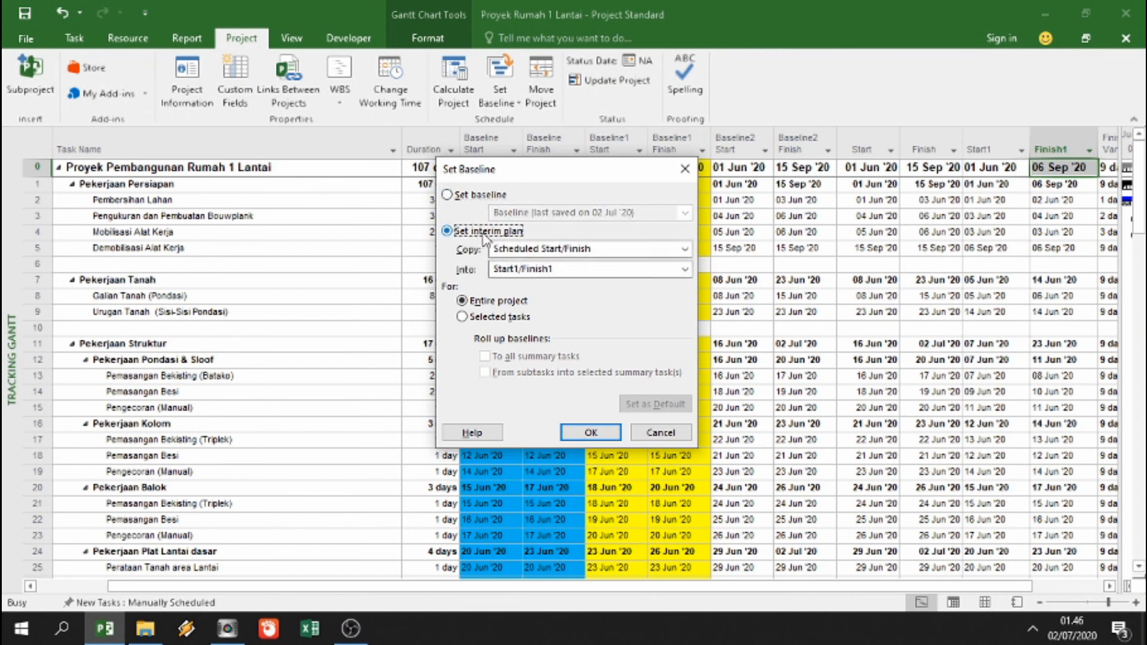
{"action": "left_click", "coordinate": [465, 198]}
{"action": "left_click", "coordinate": [531, 219]}
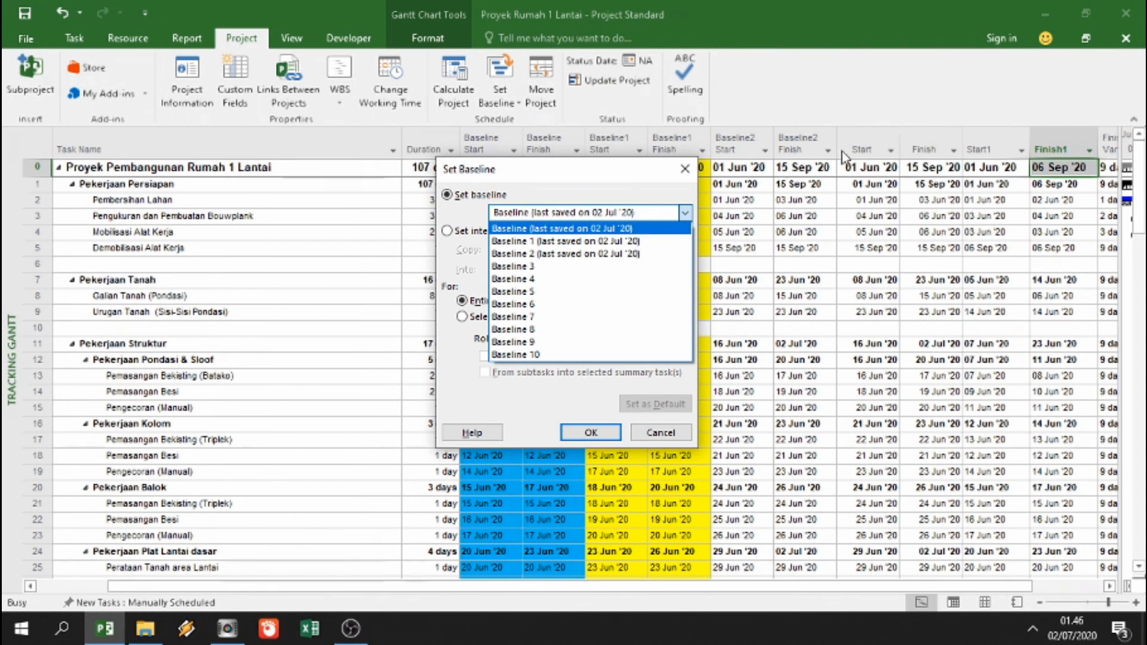
- Review the Copy and Into choices for an interim plan and dismiss the Set Baseline dialog without applying anything
{"action": "left_click", "coordinate": [447, 231]}
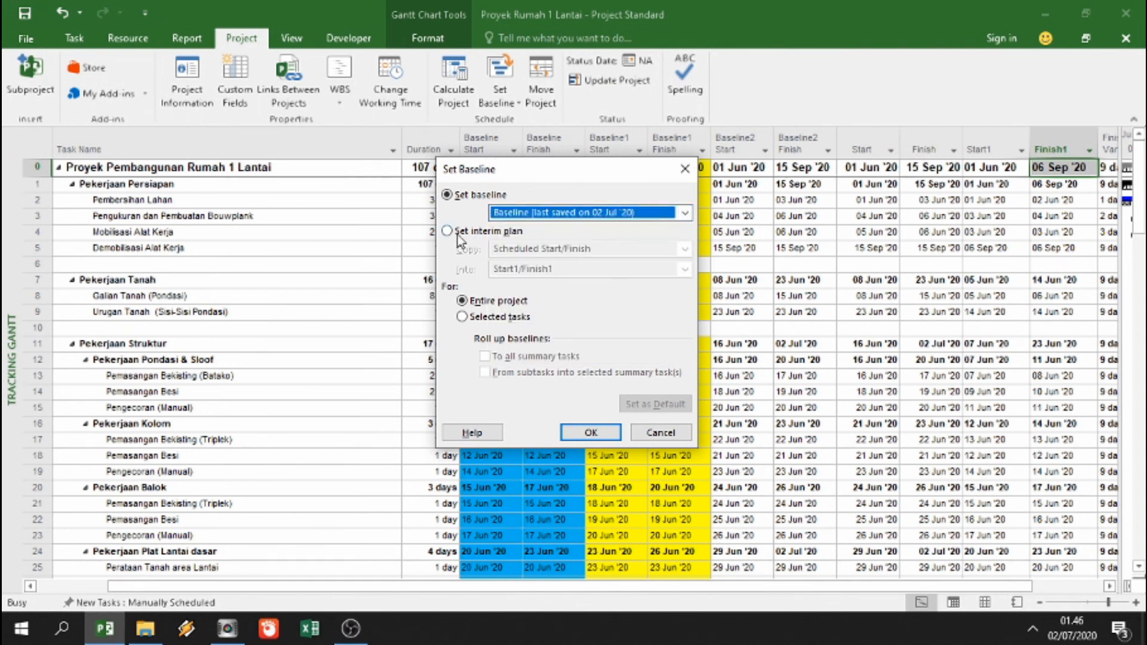
{"action": "left_click", "coordinate": [568, 254]}
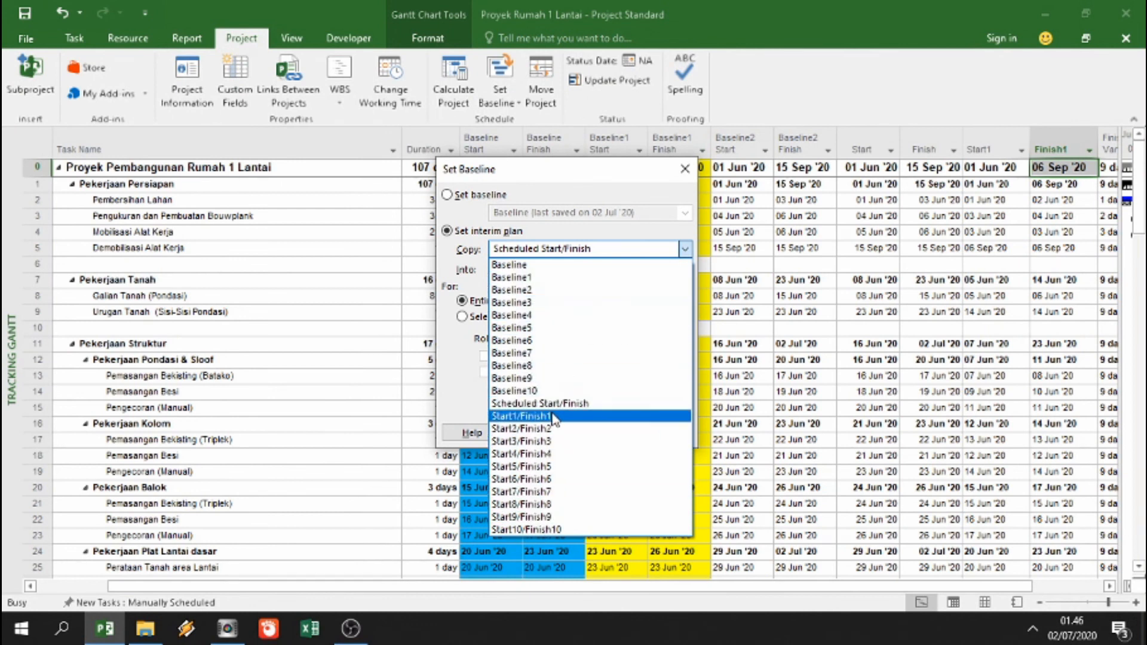
{"action": "left_click", "coordinate": [473, 277]}
{"action": "left_click", "coordinate": [511, 270]}
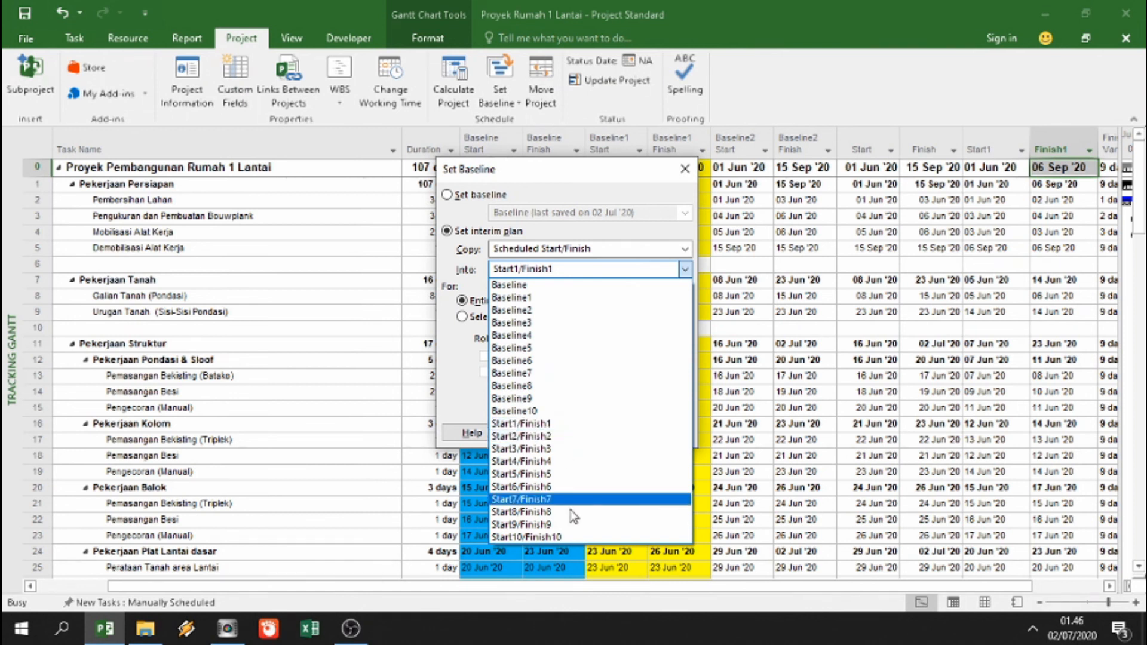
{"action": "left_click", "coordinate": [540, 426]}
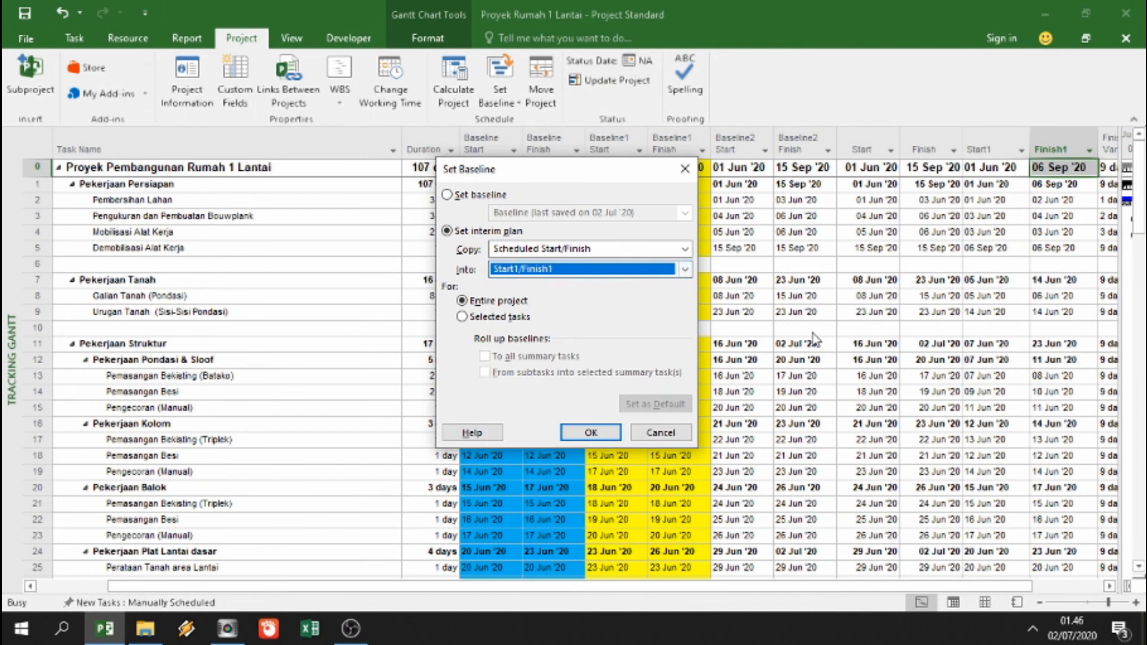
{"action": "left_click", "coordinate": [672, 434]}
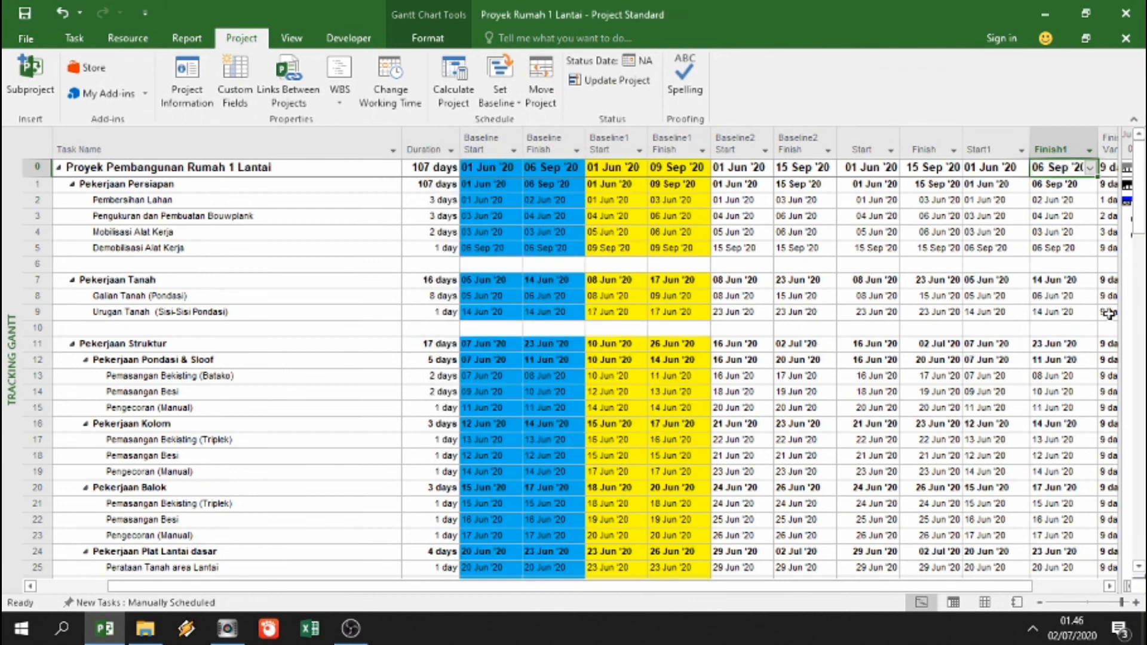